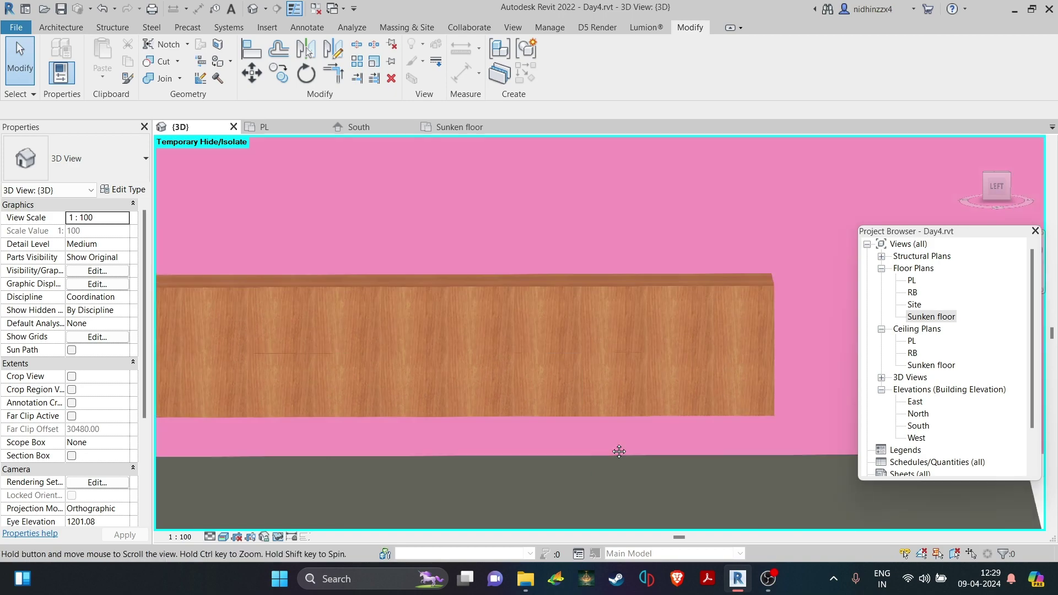
Step: Examine the wall-mounted cabinet and the wall behind it from several angles in the 3D view
{"action": "scroll", "coordinate": [345, 397], "scroll_direction": "down", "scroll_amount": 4}
{"action": "scroll", "coordinate": [364, 386], "scroll_direction": "down", "scroll_amount": 4}
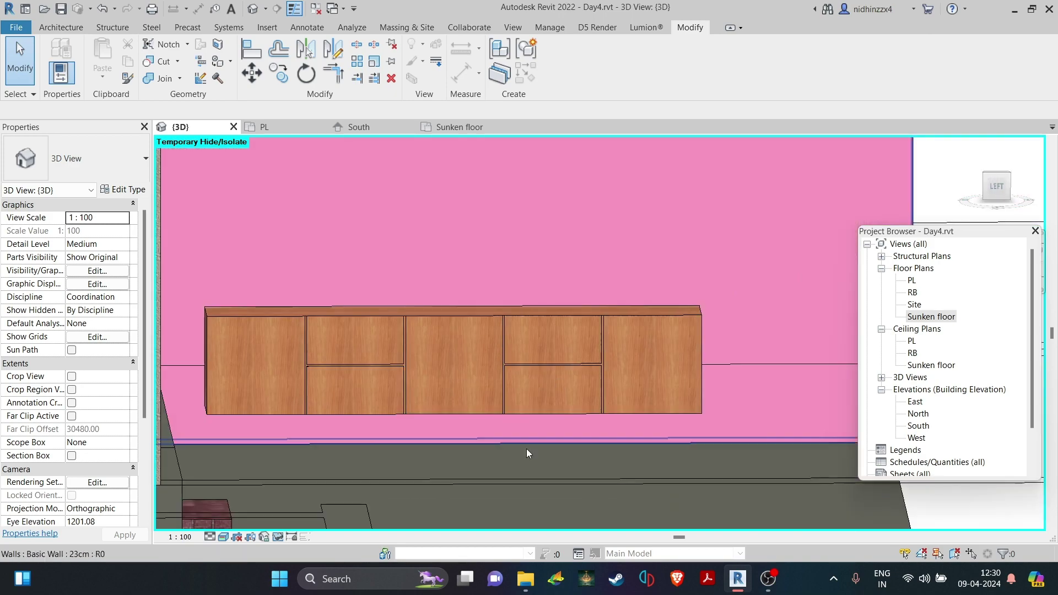
{"action": "middle_click_drag", "start_coordinate": [506, 454], "coordinate": [661, 324], "text": "shift"}
{"action": "scroll", "coordinate": [662, 323], "scroll_direction": "down", "scroll_amount": 5}
{"action": "scroll", "coordinate": [543, 325], "scroll_direction": "up", "scroll_amount": 5}
{"action": "middle_click_drag", "start_coordinate": [543, 326], "coordinate": [453, 401]}
{"action": "scroll", "coordinate": [435, 385], "scroll_direction": "up", "scroll_amount": 2}
{"action": "scroll", "coordinate": [193, 247], "scroll_direction": "down", "scroll_amount": 2}
{"action": "scroll", "coordinate": [677, 331], "scroll_direction": "down", "scroll_amount": 5}
{"action": "middle_click_drag", "start_coordinate": [686, 328], "coordinate": [667, 352], "text": "shift"}
{"action": "scroll", "coordinate": [716, 341], "scroll_direction": "up", "scroll_amount": 6}
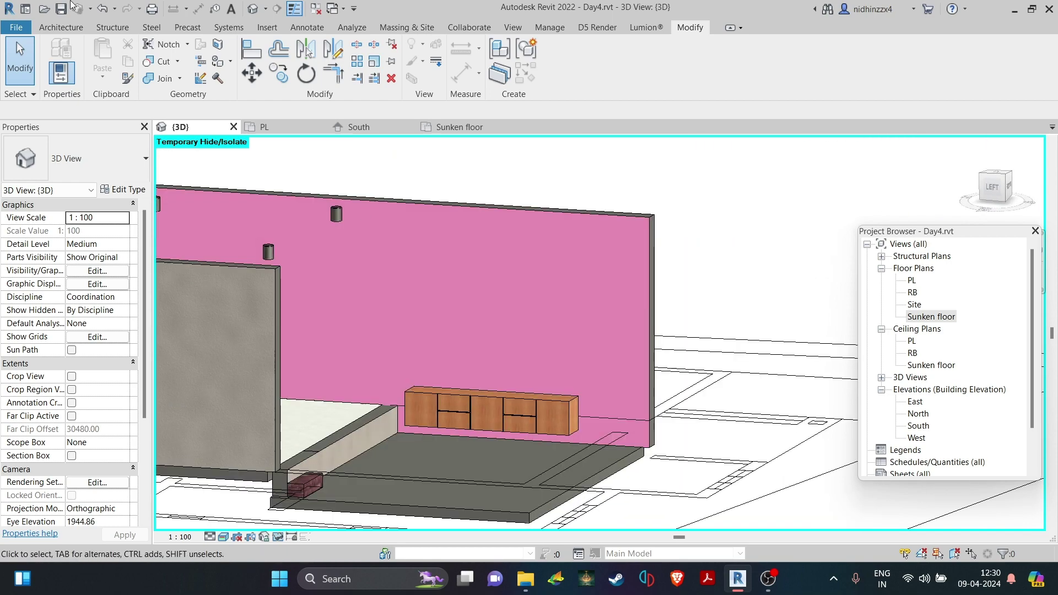
Step: Draw a Curtain Wall Storefront wall 300 long along the base of the pink wall behind the cabinet
{"action": "left_click", "coordinate": [61, 27]}
{"action": "left_click", "coordinate": [57, 69]}
{"action": "left_click", "coordinate": [83, 102]}
{"action": "left_click", "coordinate": [82, 159]}
{"action": "scroll", "coordinate": [83, 300], "scroll_direction": "down", "scroll_amount": 10}
{"action": "left_click", "coordinate": [91, 413]}
{"action": "scroll", "coordinate": [182, 412], "scroll_direction": "down", "scroll_amount": 1}
{"action": "scroll", "coordinate": [389, 441], "scroll_direction": "up", "scroll_amount": 5}
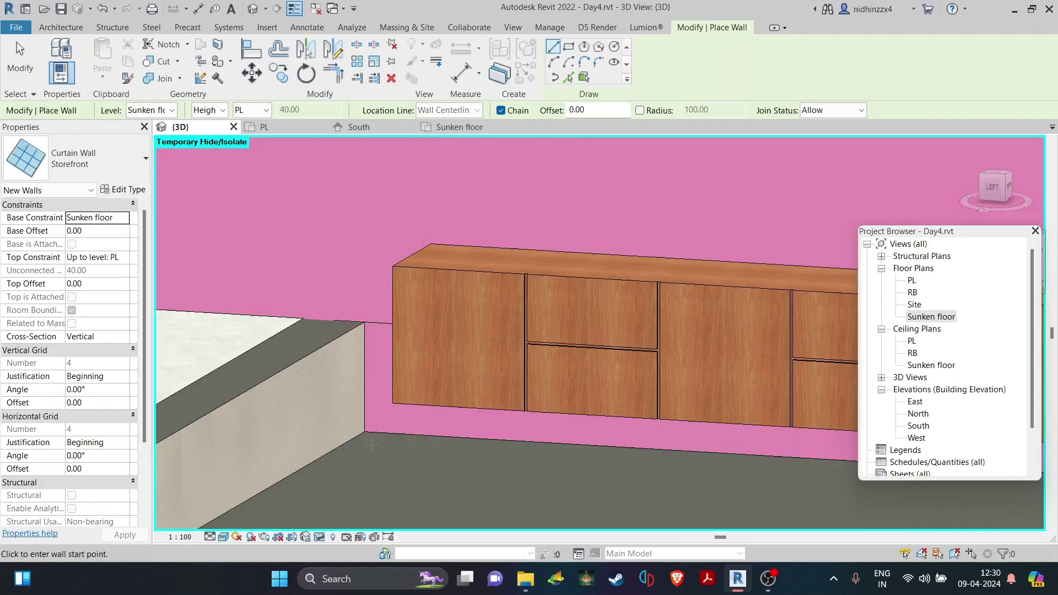
{"action": "scroll", "coordinate": [495, 413], "scroll_direction": "down", "scroll_amount": 3}
{"action": "scroll", "coordinate": [712, 470], "scroll_direction": "up", "scroll_amount": 5}
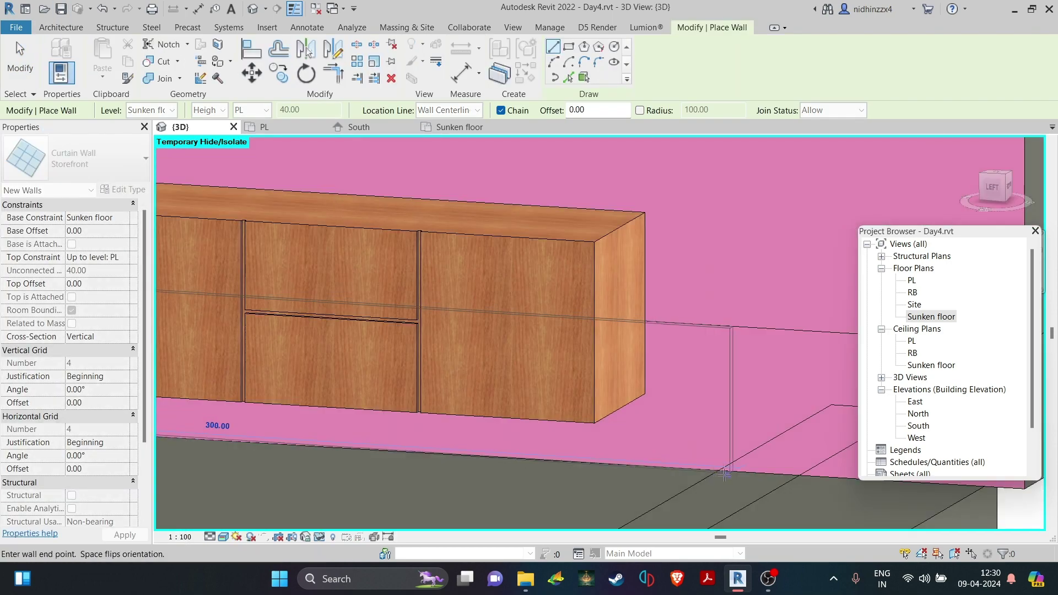
{"action": "left_click", "coordinate": [724, 475]}
{"action": "scroll", "coordinate": [678, 493], "scroll_direction": "down", "scroll_amount": 3}
{"action": "key", "text": "Escape"}
{"action": "key", "text": "Escape"}
Step: Raise the curtain wall's height to the top of the pink wall, giving a top offset of 300
{"action": "left_click", "coordinate": [664, 488]}
{"action": "left_click_drag", "start_coordinate": [440, 392], "coordinate": [435, 224]}
{"action": "scroll", "coordinate": [436, 228], "scroll_direction": "down", "scroll_amount": 2}
{"action": "middle_click_drag", "start_coordinate": [435, 227], "coordinate": [412, 421]}
{"action": "left_click_drag", "start_coordinate": [415, 420], "coordinate": [424, 186]}
{"action": "key", "text": "Escape"}
{"action": "middle_click_drag", "start_coordinate": [424, 187], "coordinate": [436, 209]}
Step: Set the Storefront type's function to Interior, its curtain panel to Empty System Panel, and its vertical grid to Fixed Distance with 5.00 spacing
{"action": "left_click", "coordinate": [251, 242]}
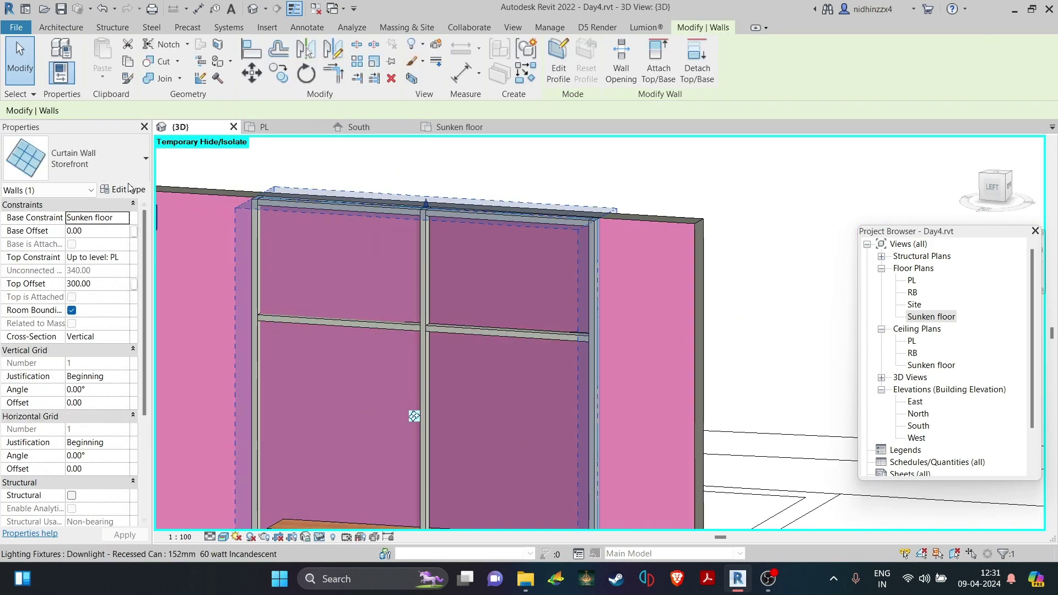
{"action": "left_click", "coordinate": [128, 189]}
{"action": "left_click", "coordinate": [287, 206]}
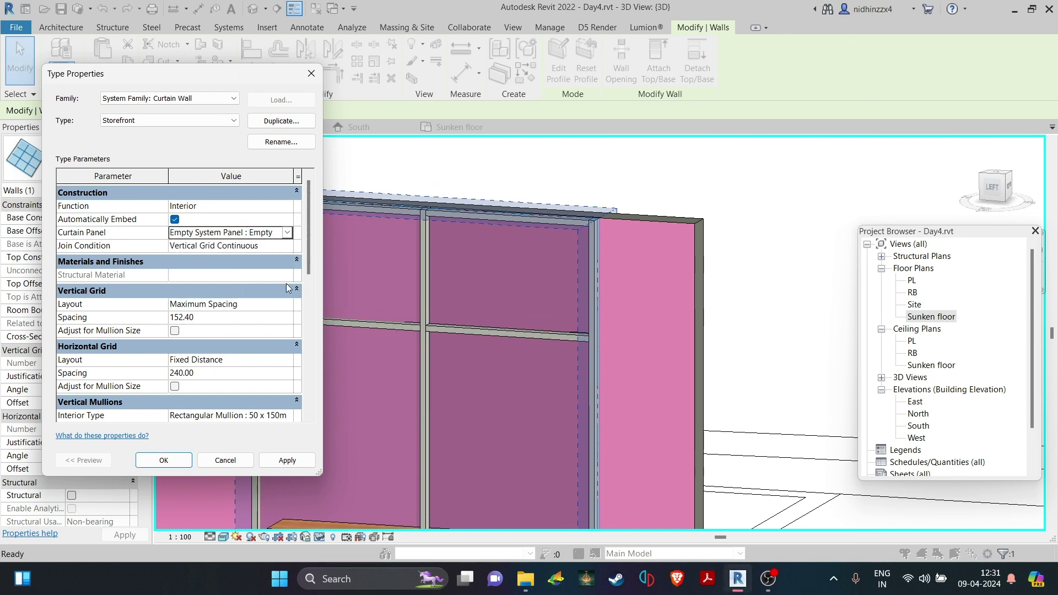
{"action": "scroll", "coordinate": [287, 287], "scroll_direction": "down", "scroll_amount": 1}
{"action": "left_click", "coordinate": [287, 279]}
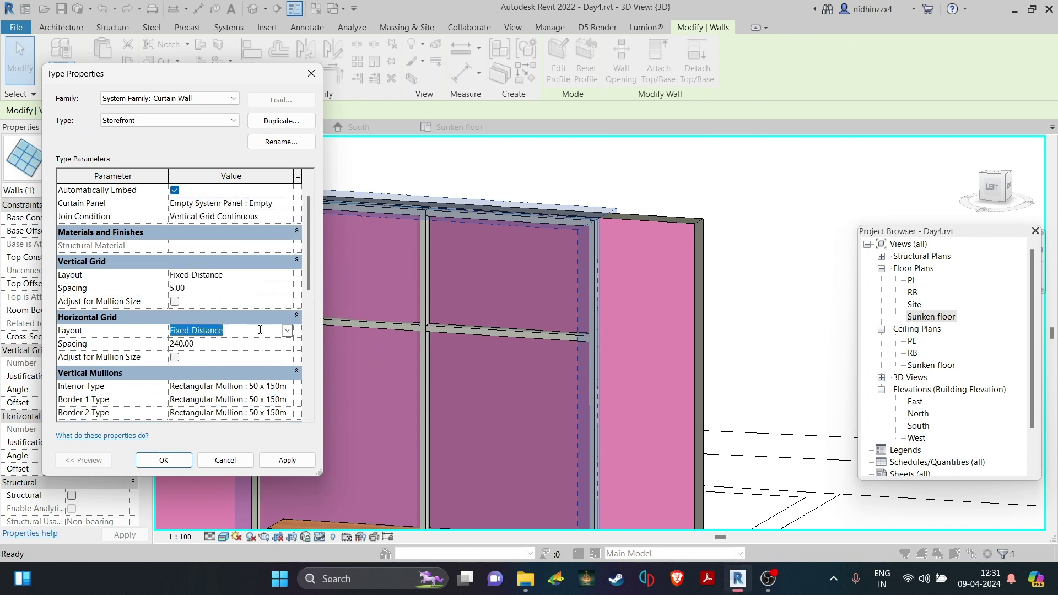
Step: Set the Storefront type's horizontal grid layout and all three horizontal mullion types to None and apply the changes
{"action": "scroll", "coordinate": [221, 351], "scroll_direction": "down", "scroll_amount": 2}
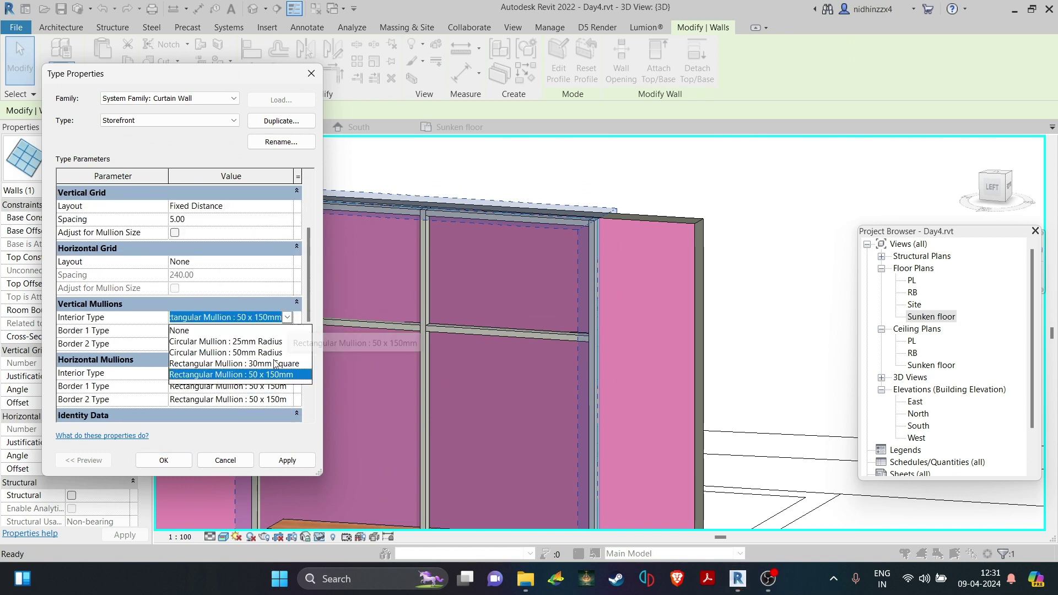
{"action": "scroll", "coordinate": [209, 417], "scroll_direction": "down", "scroll_amount": 1}
{"action": "left_click", "coordinate": [283, 356]}
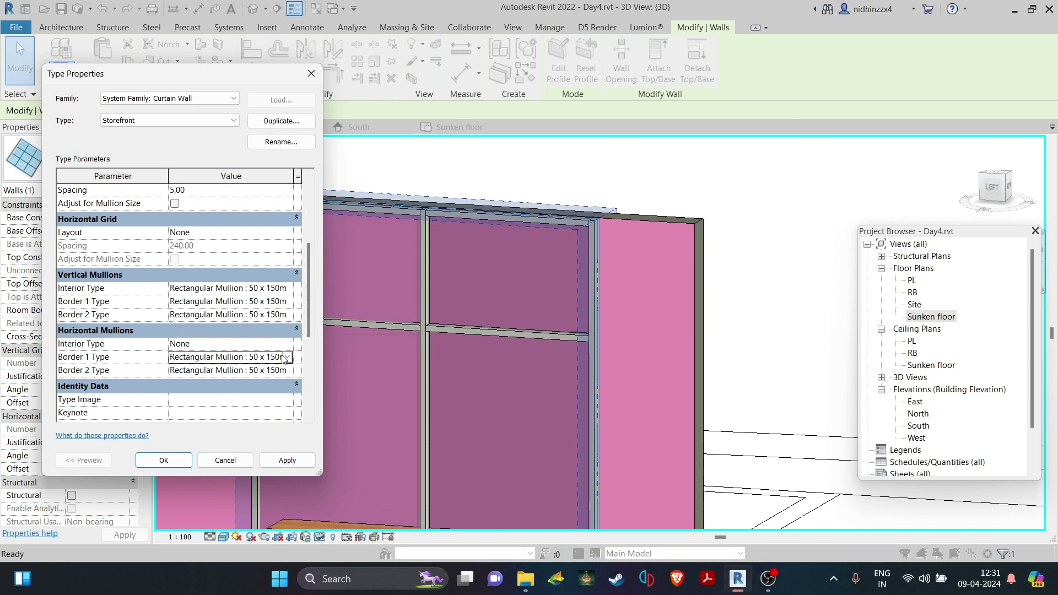
{"action": "left_click", "coordinate": [287, 370]}
{"action": "left_click", "coordinate": [221, 382]}
{"action": "scroll", "coordinate": [259, 426], "scroll_direction": "down", "scroll_amount": 3}
{"action": "left_click", "coordinate": [286, 460]}
{"action": "left_click", "coordinate": [105, 324]}
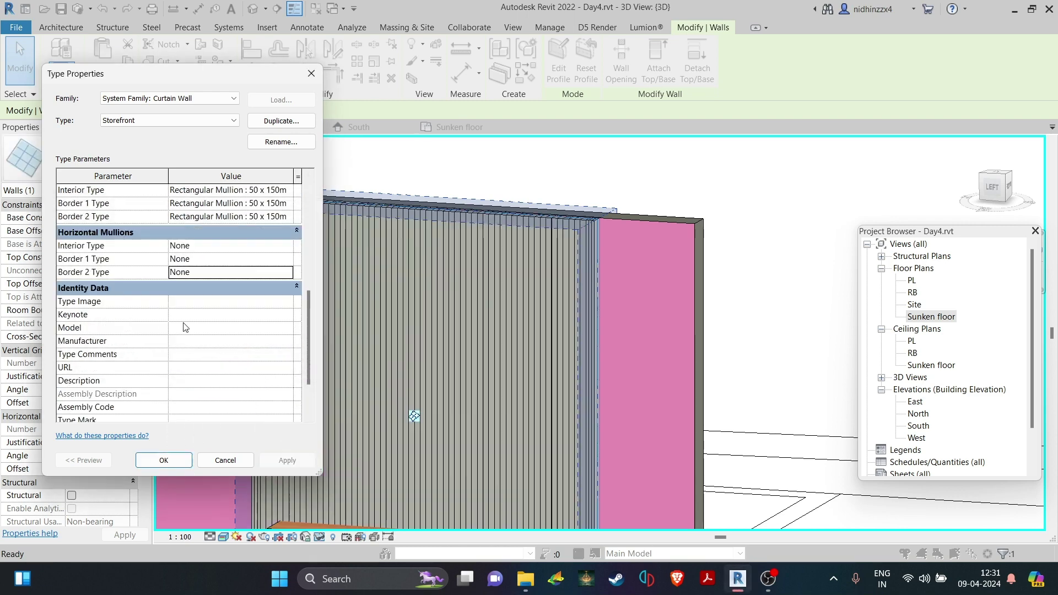
{"action": "left_click", "coordinate": [165, 459]}
Step: Examine the curtain wall's vertical slats and their depth relative to the wall from above
{"action": "scroll", "coordinate": [499, 348], "scroll_direction": "up", "scroll_amount": 3}
{"action": "scroll", "coordinate": [499, 348], "scroll_direction": "down", "scroll_amount": 6}
{"action": "middle_click_drag", "start_coordinate": [498, 331], "coordinate": [523, 380], "text": "shift"}
{"action": "left_click", "coordinate": [507, 325]}
{"action": "left_click", "coordinate": [468, 336]}
{"action": "middle_click_drag", "start_coordinate": [468, 336], "coordinate": [485, 386], "text": "shift"}
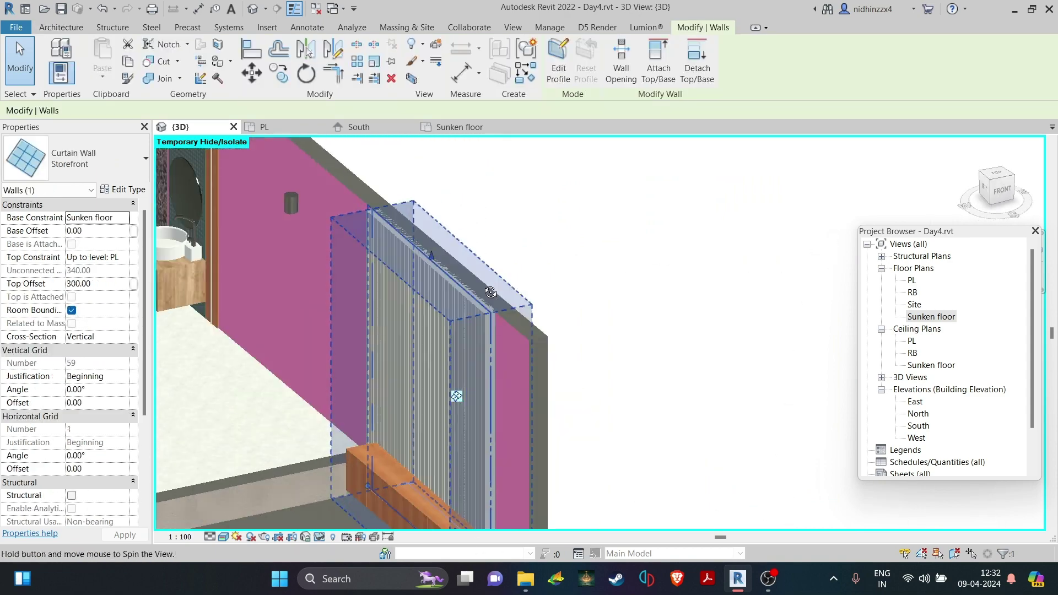
{"action": "scroll", "coordinate": [1007, 300], "scroll_direction": "down", "scroll_amount": 3}
Step: Set the thickness of the 50 x 150mm Rectangular Mullion type to 5
{"action": "left_click", "coordinate": [867, 438]}
{"action": "scroll", "coordinate": [915, 375], "scroll_direction": "down", "scroll_amount": 1}
{"action": "left_click", "coordinate": [880, 341]}
{"action": "left_click", "coordinate": [895, 390]}
{"action": "double_click", "coordinate": [934, 414]}
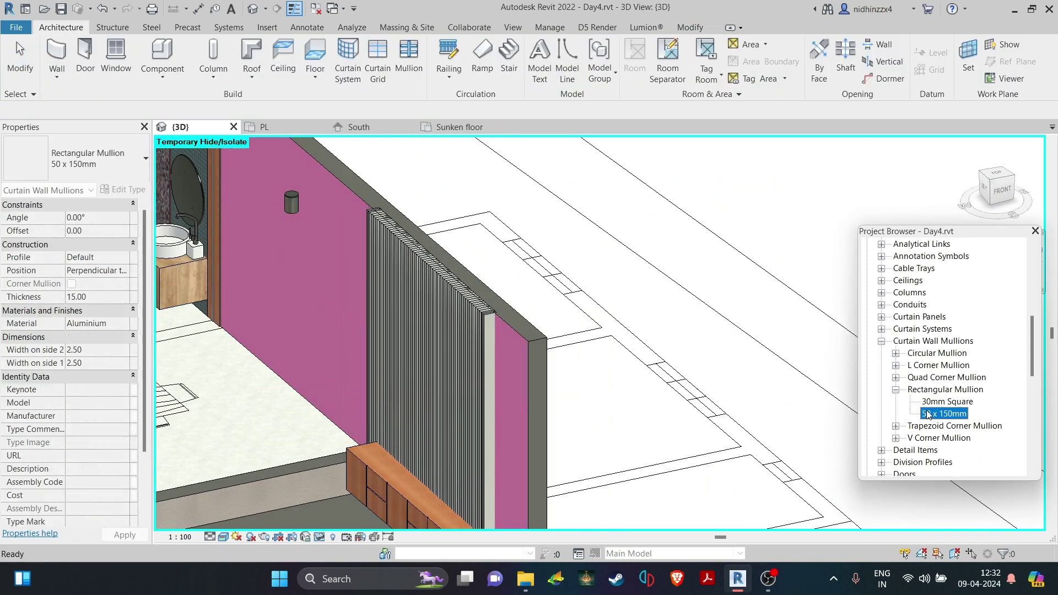
{"action": "type", "text": "5"}
{"action": "left_click", "coordinate": [287, 460]}
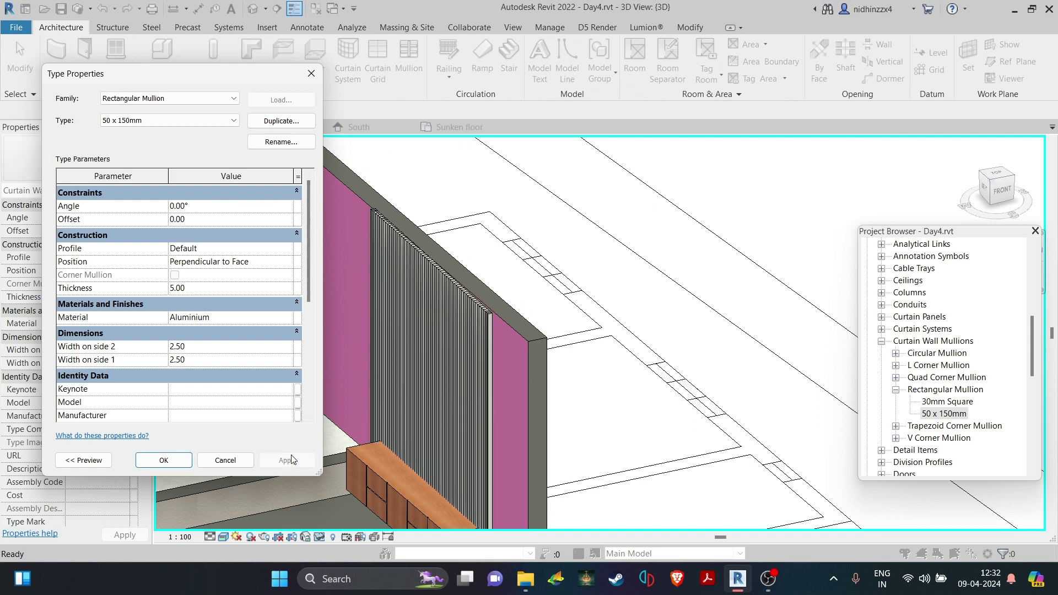
{"action": "left_click", "coordinate": [161, 461]}
Step: Assign the Cherry material to the 50 x 150mm Rectangular Mullion type
{"action": "middle_click_drag", "start_coordinate": [432, 495], "coordinate": [796, 353], "text": "shift"}
{"action": "scroll", "coordinate": [804, 459], "scroll_direction": "up", "scroll_amount": 3}
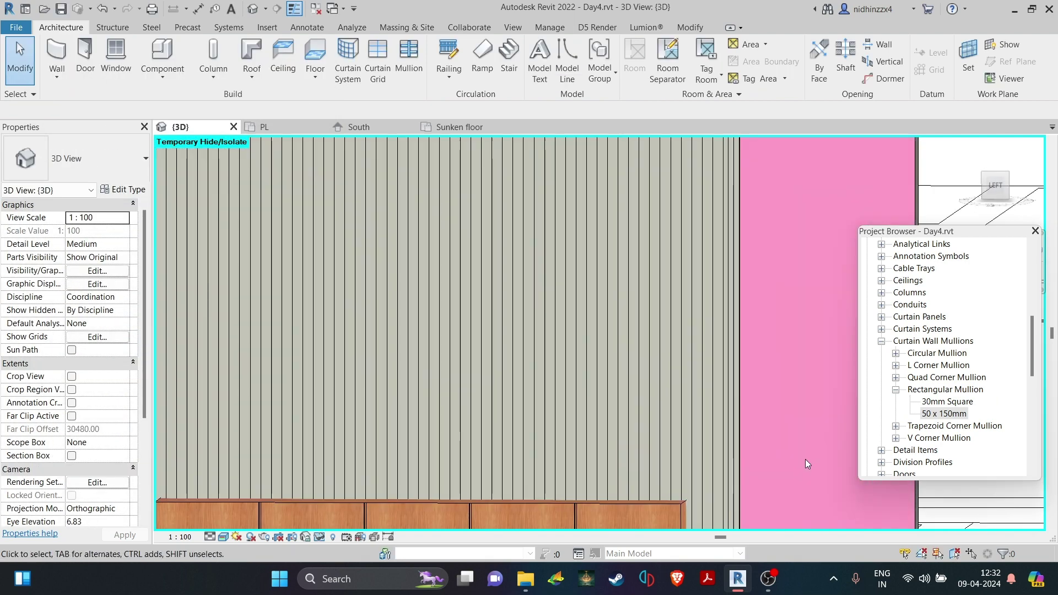
{"action": "scroll", "coordinate": [804, 460], "scroll_direction": "down", "scroll_amount": 3}
{"action": "left_click", "coordinate": [752, 314]}
{"action": "key", "text": "Escape"}
{"action": "double_click", "coordinate": [928, 414]}
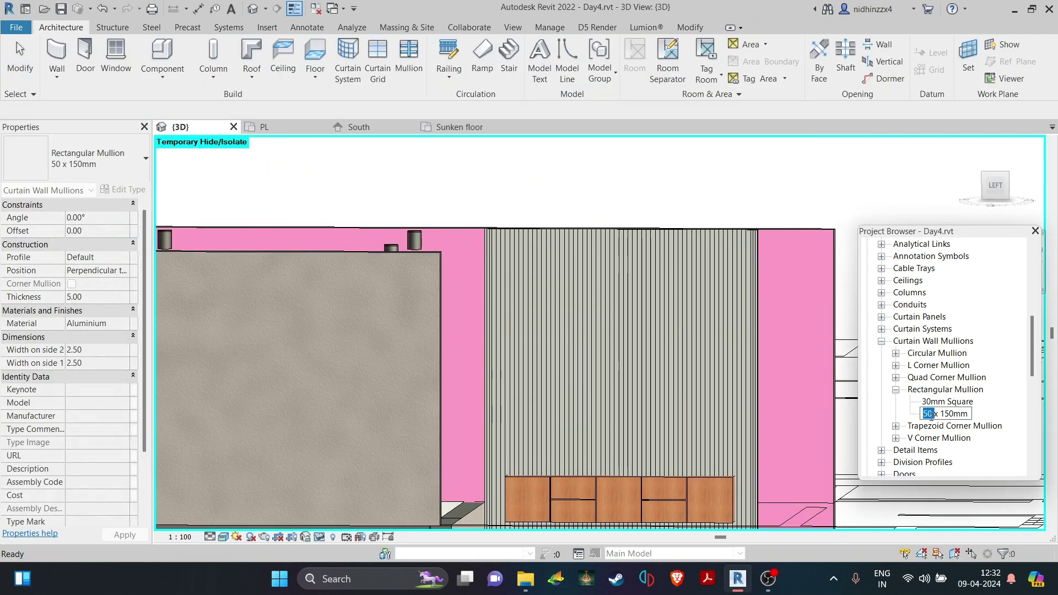
{"action": "scroll", "coordinate": [188, 295], "scroll_direction": "down", "scroll_amount": 1}
{"action": "left_click", "coordinate": [278, 288]}
{"action": "left_click", "coordinate": [289, 288]}
{"action": "scroll", "coordinate": [78, 421], "scroll_direction": "down", "scroll_amount": 10}
{"action": "left_click", "coordinate": [69, 335]}
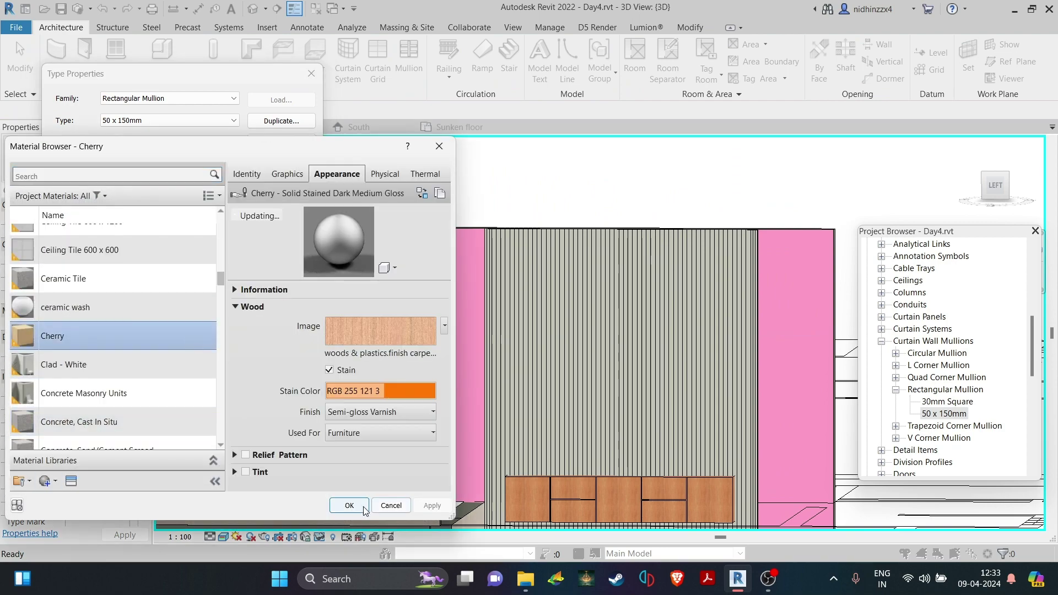
{"action": "left_click", "coordinate": [360, 505]}
Step: Change the Cherry material's stain color to RGB 162 77 0 and apply the mullion type changes
{"action": "left_click", "coordinate": [287, 287]}
{"action": "left_click", "coordinate": [380, 391]}
{"action": "left_click", "coordinate": [283, 446]}
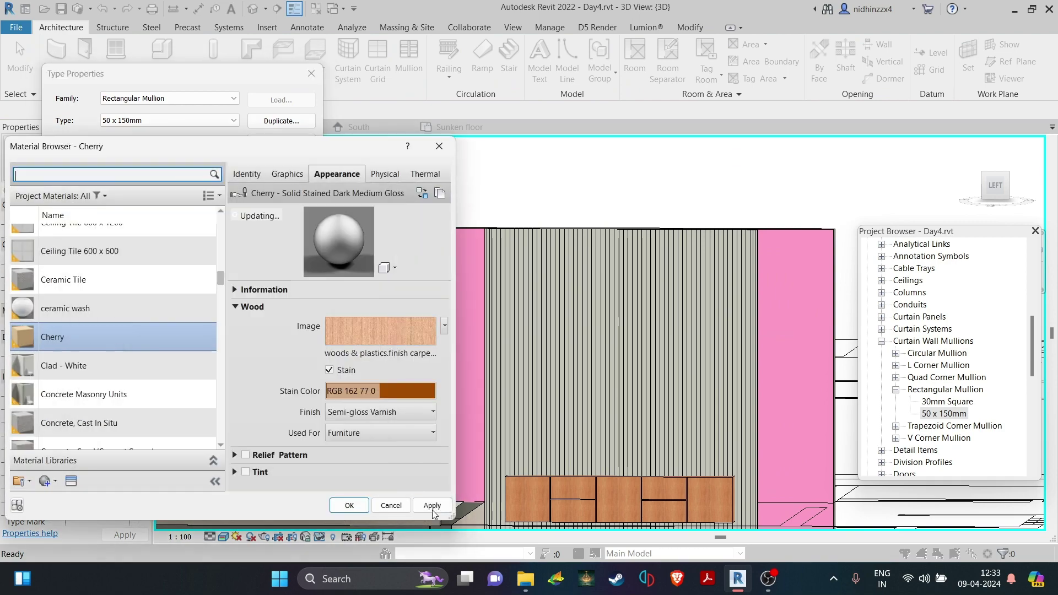
{"action": "left_click", "coordinate": [352, 508]}
{"action": "left_click", "coordinate": [173, 461]}
Step: Start a new in-place model component in the Generic Models category, with the view facing the slatted wall
{"action": "scroll", "coordinate": [653, 321], "scroll_direction": "down", "scroll_amount": 3}
{"action": "middle_click_drag", "start_coordinate": [716, 358], "coordinate": [616, 586], "text": "shift"}
{"action": "left_click", "coordinate": [986, 194]}
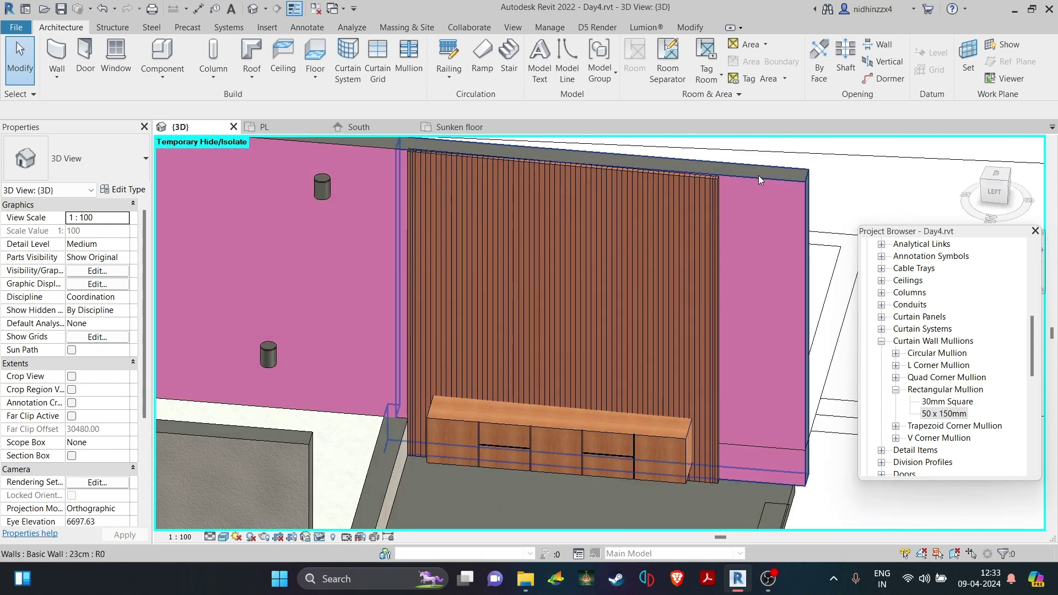
{"action": "scroll", "coordinate": [542, 284], "scroll_direction": "up", "scroll_amount": 6}
{"action": "scroll", "coordinate": [659, 435], "scroll_direction": "up", "scroll_amount": 1}
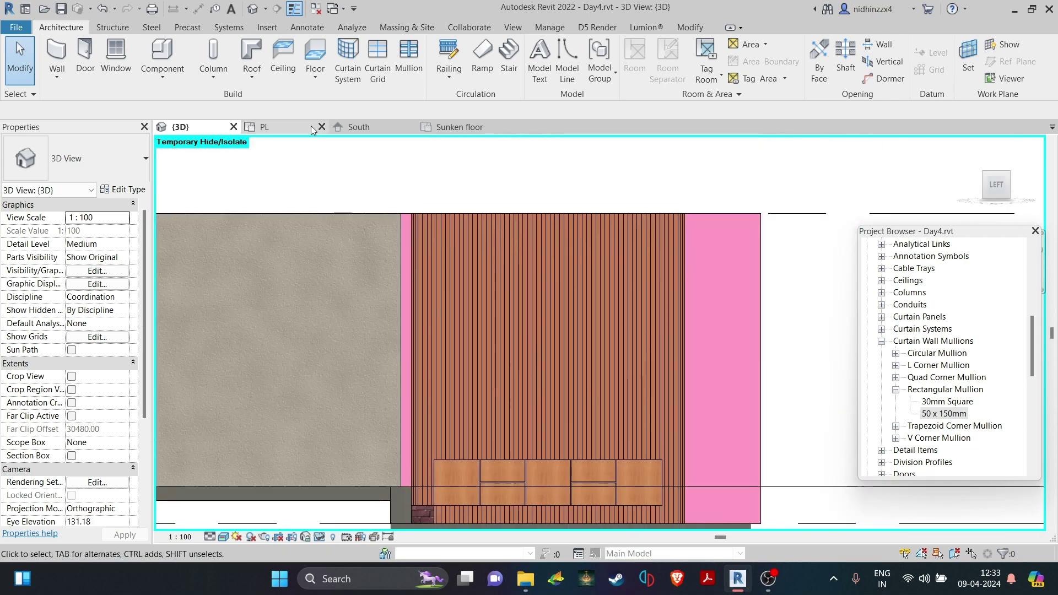
{"action": "left_click", "coordinate": [163, 76]}
{"action": "left_click", "coordinate": [179, 133]}
{"action": "key", "text": "g"}
{"action": "left_click", "coordinate": [541, 435]}
{"action": "left_click", "coordinate": [634, 357]}
Step: Set the work plane by picking the face of the pink wall behind the slats
{"action": "left_click", "coordinate": [814, 57]}
{"action": "left_click", "coordinate": [781, 316]}
{"action": "left_click", "coordinate": [824, 377]}
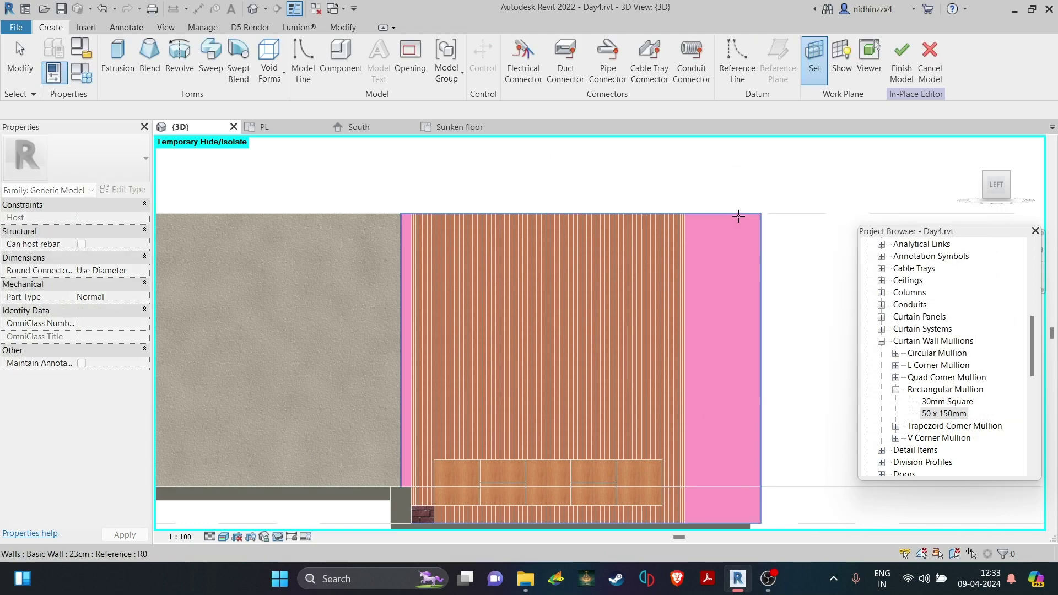
{"action": "left_click", "coordinate": [737, 215]}
Step: Start an extrusion, display the view as Wireframe, and sketch a 50 high vertical guide line from the middle of the cabinet's top edge
{"action": "middle_click_drag", "start_coordinate": [483, 411], "coordinate": [469, 388]}
{"action": "scroll", "coordinate": [469, 388], "scroll_direction": "down", "scroll_amount": 1}
{"action": "left_click", "coordinate": [117, 58]}
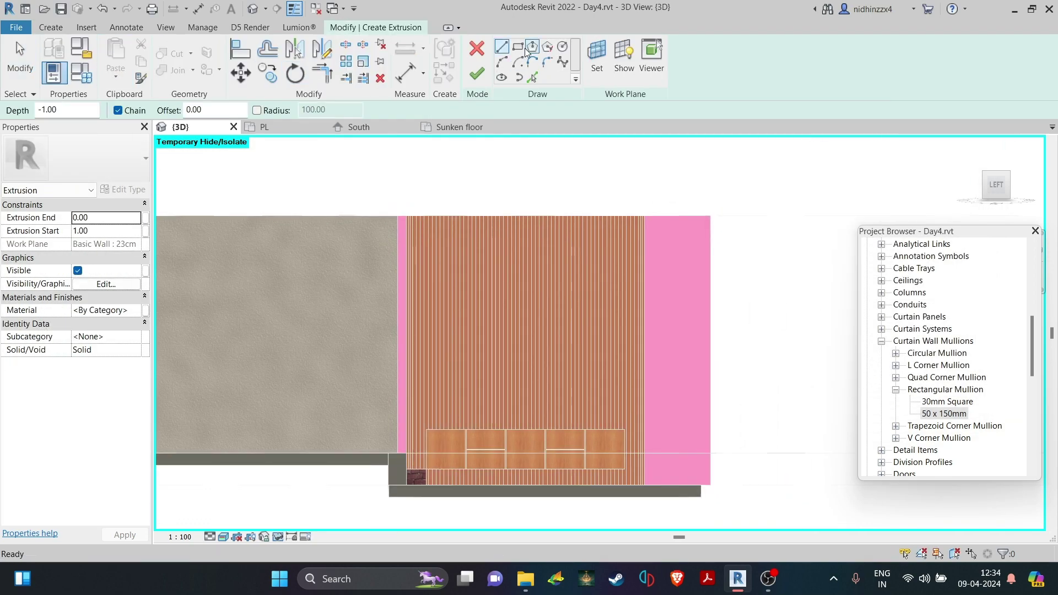
{"action": "left_click", "coordinate": [50, 29]}
{"action": "scroll", "coordinate": [528, 439], "scroll_direction": "up", "scroll_amount": 3}
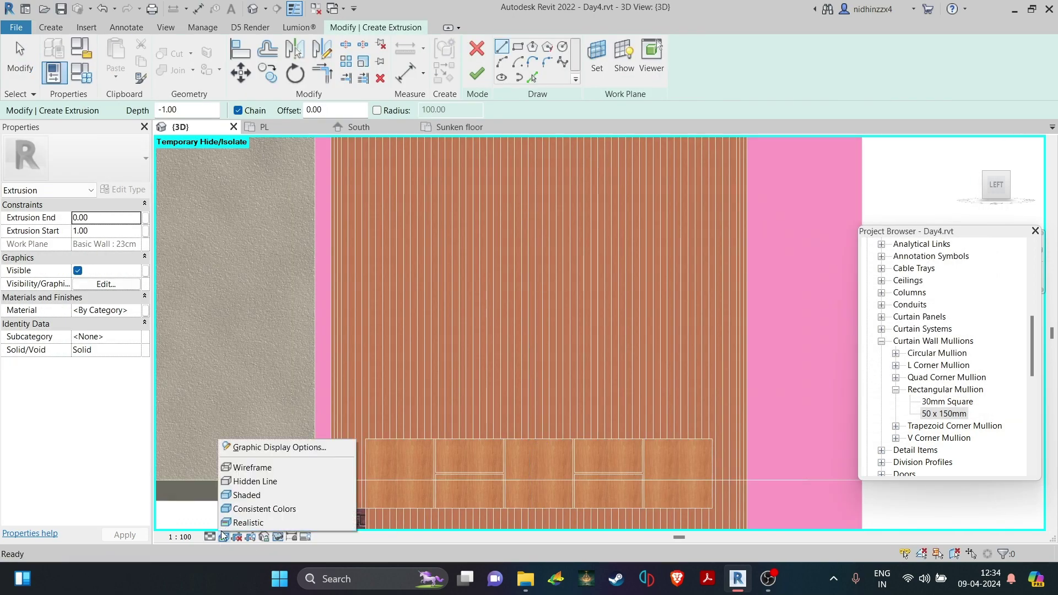
{"action": "left_click", "coordinate": [252, 467]}
{"action": "left_click", "coordinate": [528, 523]}
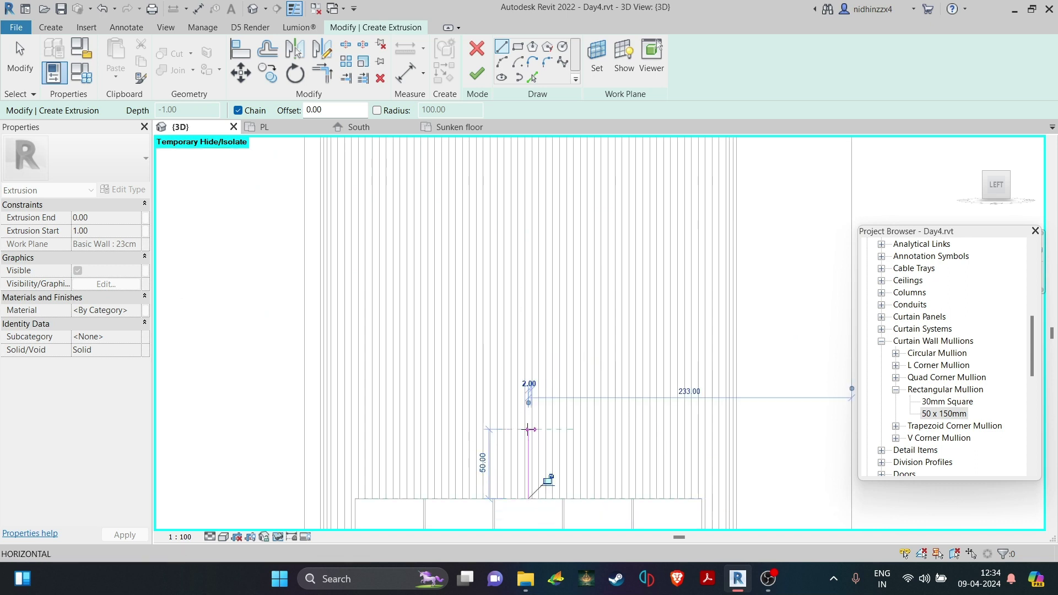
{"action": "scroll", "coordinate": [427, 429], "scroll_direction": "up", "scroll_amount": 3}
Step: Sketch a rectangle 100 high above the cabinet, with its lower edge at the guide line's upper end
{"action": "left_click", "coordinate": [517, 46]}
{"action": "left_click", "coordinate": [414, 426]}
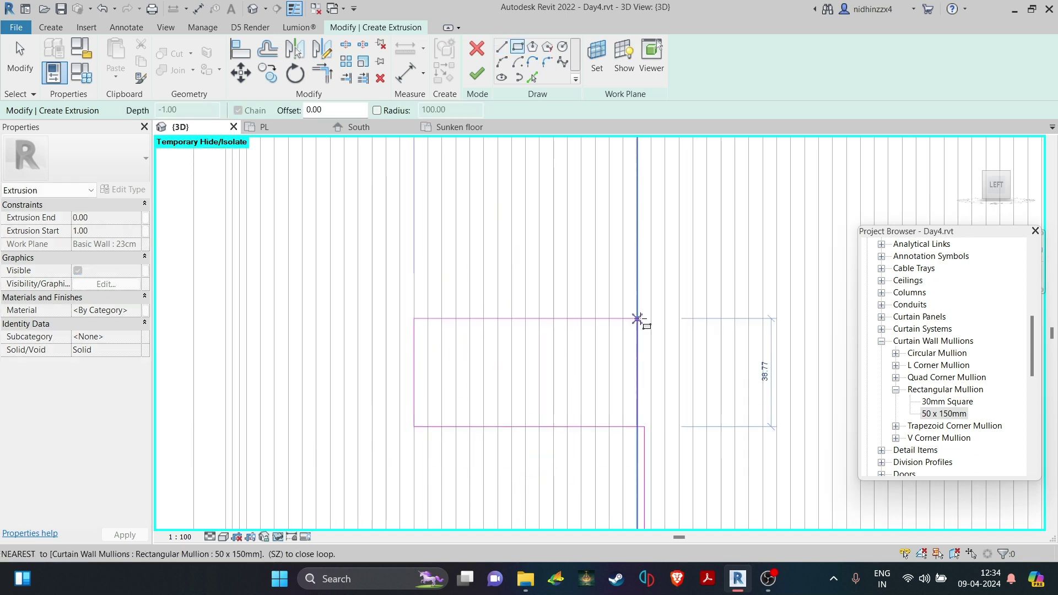
{"action": "scroll", "coordinate": [843, 148], "scroll_direction": "down", "scroll_amount": 3}
{"action": "mouse_move", "coordinate": [842, 147]}
{"action": "middle_mouse_down"}
{"action": "mouse_move", "coordinate": [689, 334]}
{"action": "mouse_move", "coordinate": [742, 231]}
{"action": "middle_mouse_up"}
{"action": "left_click", "coordinate": [749, 238]}
{"action": "key", "text": "Escape"}
{"action": "key", "text": "Escape"}
Step: Place both vertical edges of the rectangle 85 from the guide line and delete the guide line
{"action": "left_click", "coordinate": [689, 241]}
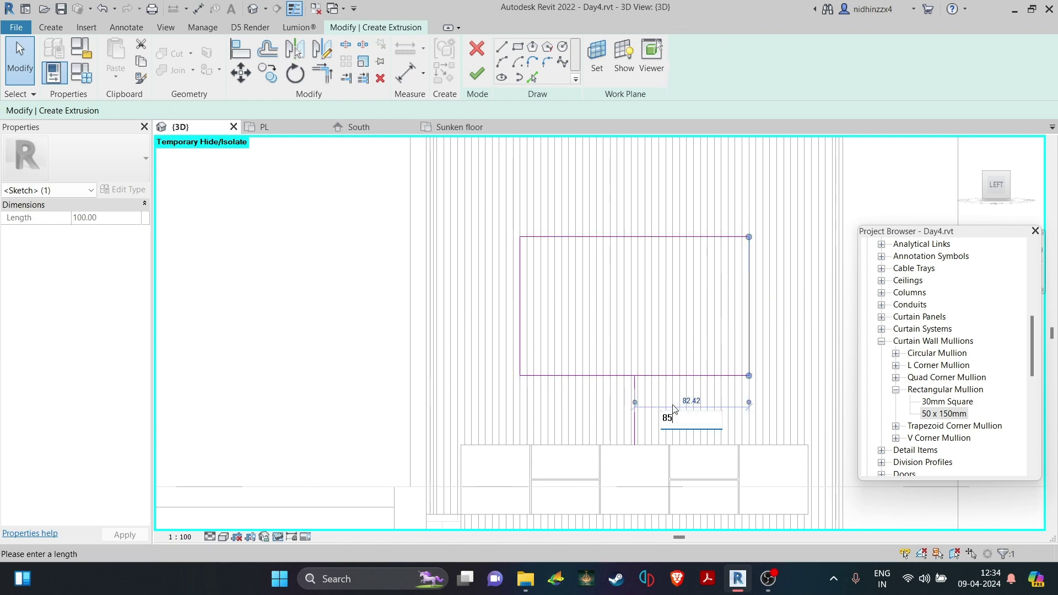
{"action": "type", "text": "85"}
{"action": "key", "text": "Return"}
{"action": "left_click", "coordinate": [661, 347]}
{"action": "left_click", "coordinate": [634, 407]}
{"action": "key", "text": "Delete"}
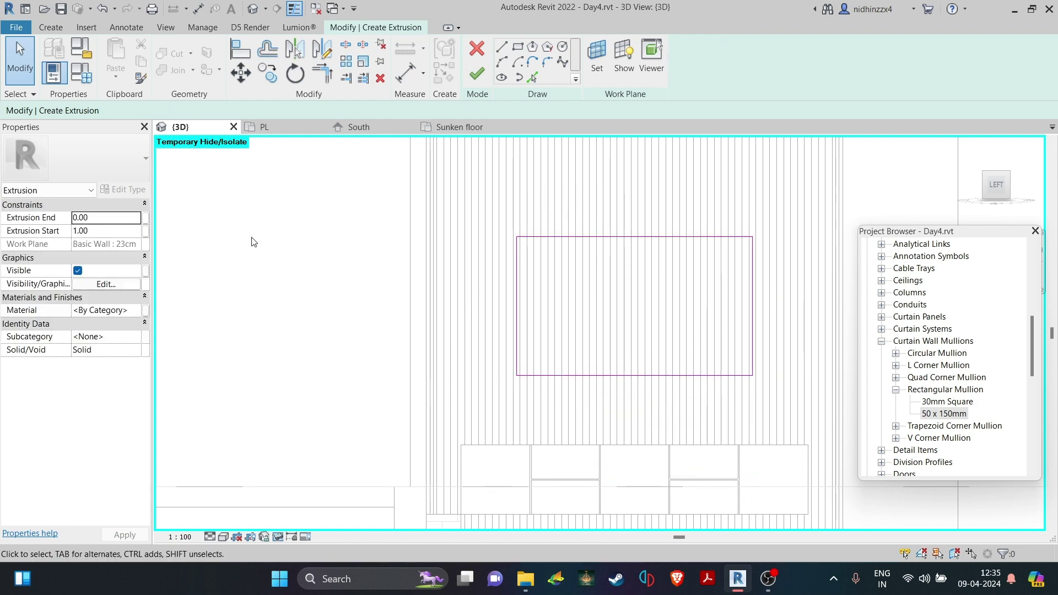
Step: Assign the Ceramic Tile material to the extrusion, with extrusion start 2 and extrusion end 5
{"action": "left_click", "coordinate": [110, 310]}
{"action": "left_click", "coordinate": [138, 310]}
{"action": "scroll", "coordinate": [122, 325], "scroll_direction": "down", "scroll_amount": 3}
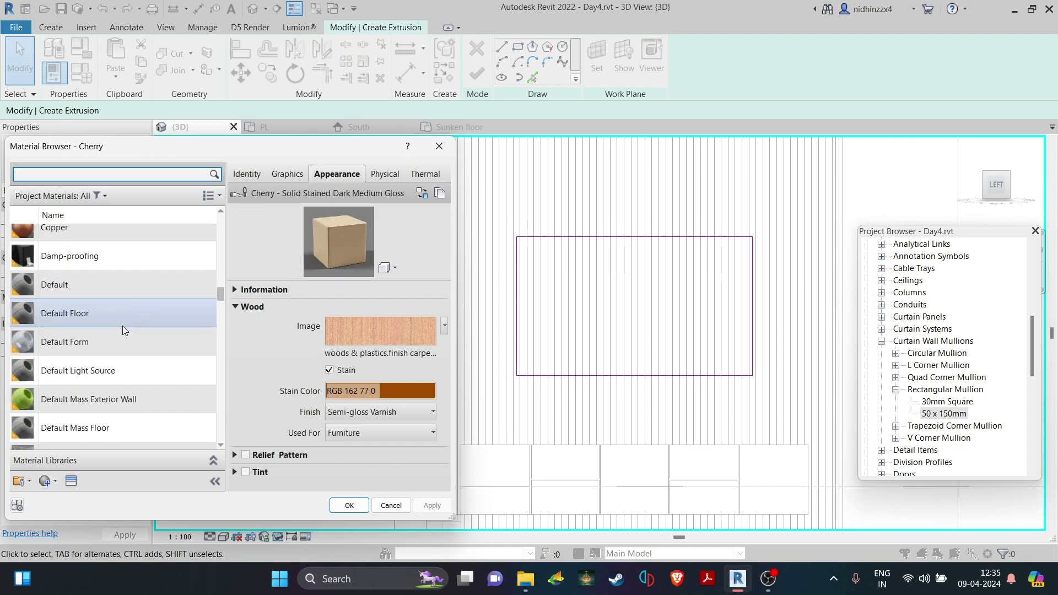
{"action": "scroll", "coordinate": [111, 342], "scroll_direction": "up", "scroll_amount": 4}
{"action": "left_click", "coordinate": [186, 365]}
{"action": "left_click", "coordinate": [349, 506]}
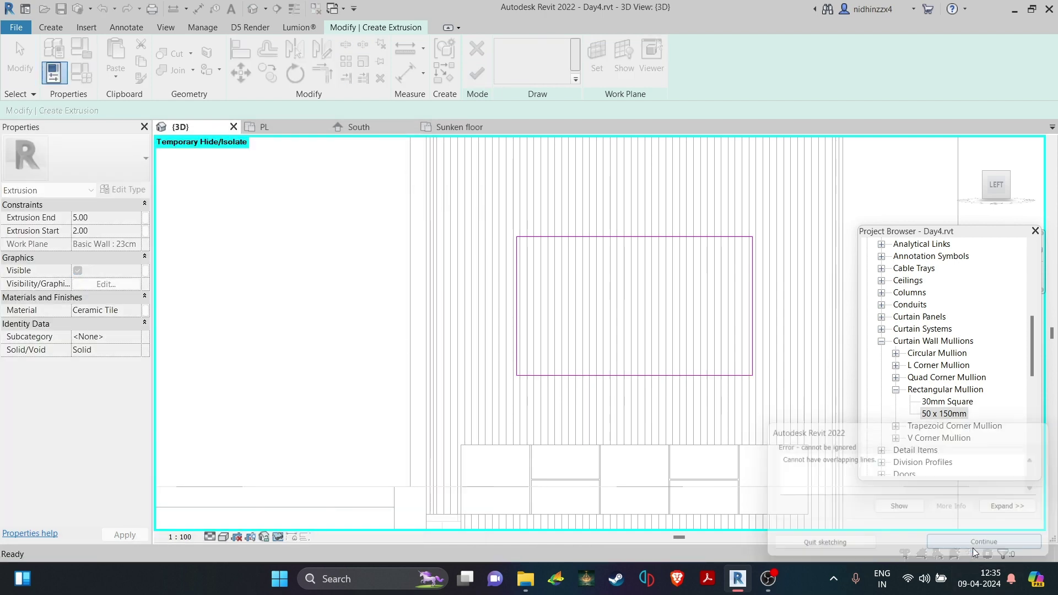
Step: Correct the overlapping lines in the rectangle sketch and finish the extrusion
{"action": "scroll", "coordinate": [696, 398], "scroll_direction": "up", "scroll_amount": 3}
{"action": "left_click", "coordinate": [737, 340]}
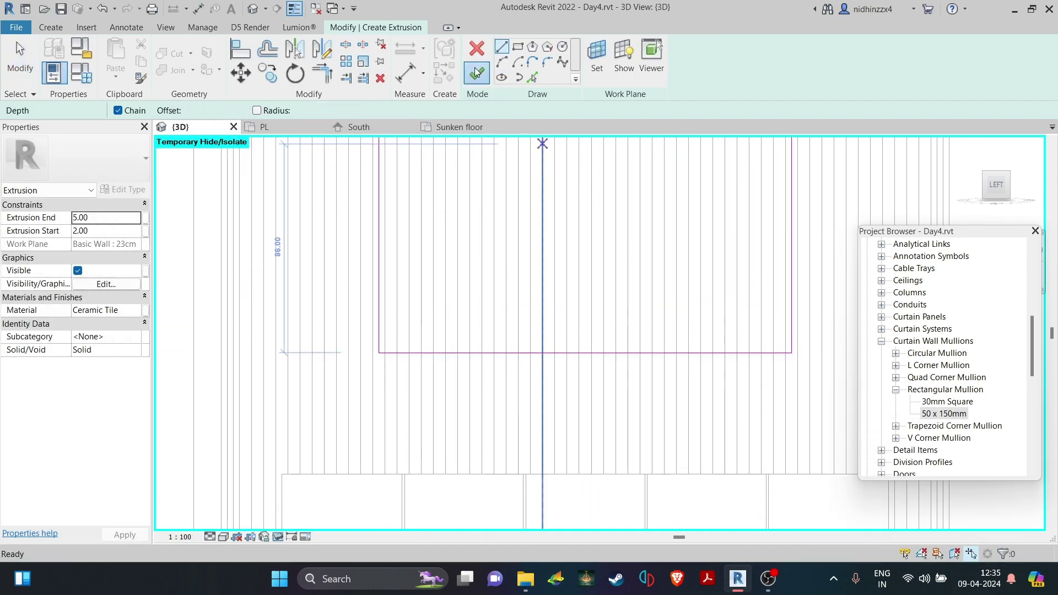
{"action": "left_click", "coordinate": [477, 74]}
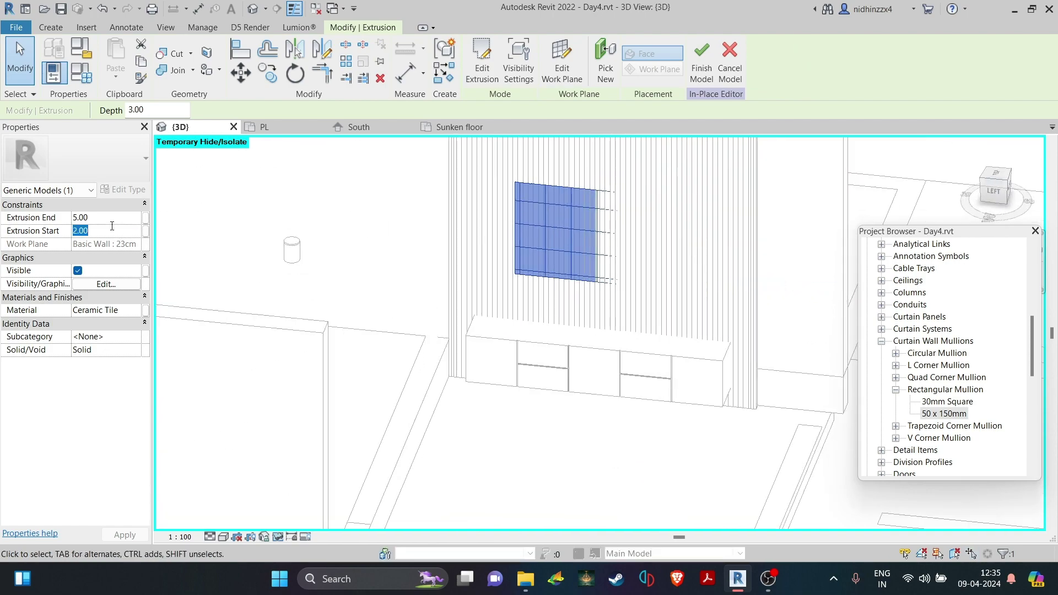
Step: Set the tiled panel's extrusion end to 7 and finish the in-place model
{"action": "type", "text": "7"}
{"action": "left_click", "coordinate": [701, 61]}
{"action": "middle_click_drag", "start_coordinate": [640, 365], "coordinate": [559, 401], "text": "shift"}
{"action": "scroll", "coordinate": [534, 345], "scroll_direction": "up", "scroll_amount": 2}
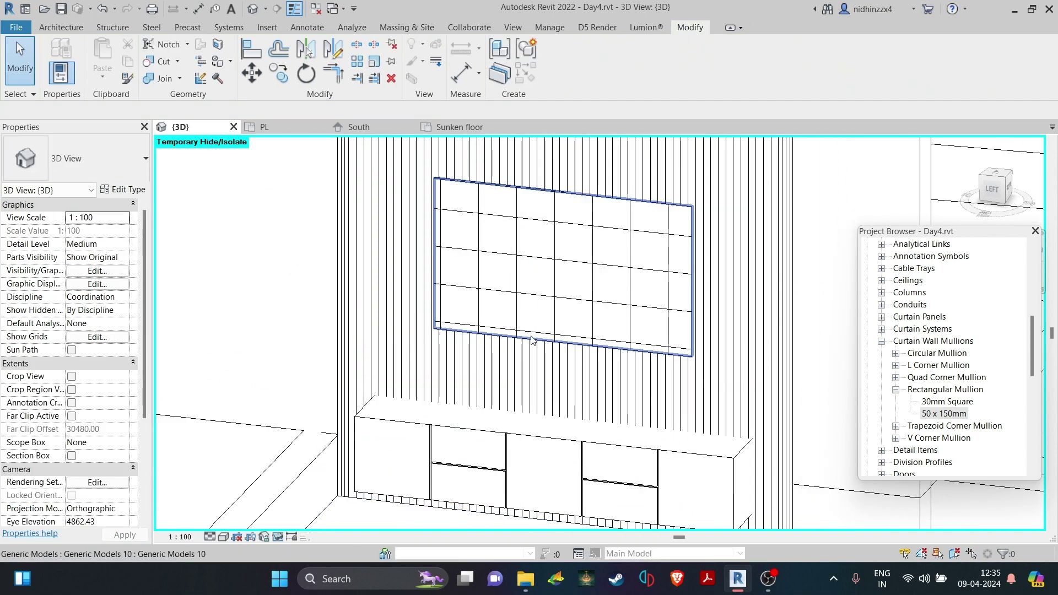
Step: Edit the tiled panel in place and set its extrusion start to 6 and extrusion end to 8
{"action": "middle_click_drag", "start_coordinate": [533, 345], "coordinate": [574, 334], "text": "shift"}
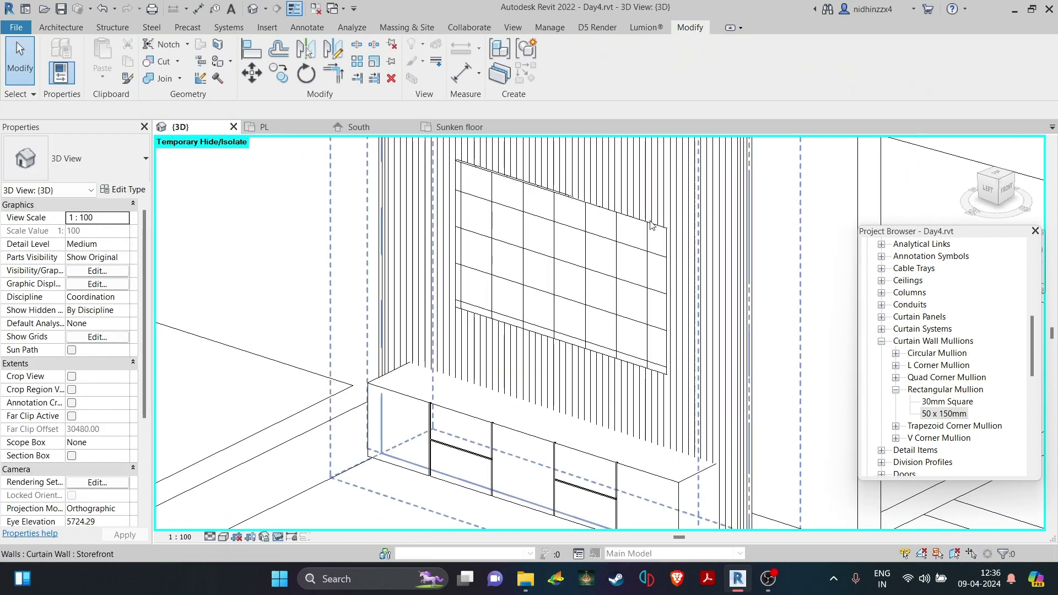
{"action": "left_click", "coordinate": [651, 224]}
{"action": "left_click", "coordinate": [561, 62]}
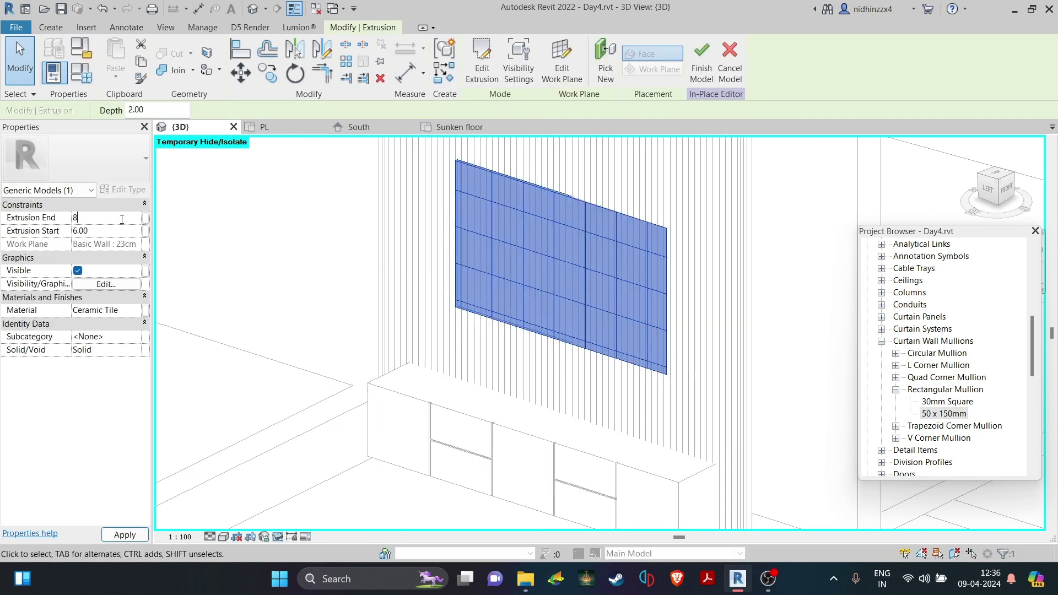
Step: Start a second in-place extrusion and sketch a thin rectangular frame around the tiled panel with offset 1, extrusion start 5 and end 6
{"action": "left_click", "coordinate": [50, 28]}
{"action": "left_click", "coordinate": [987, 189]}
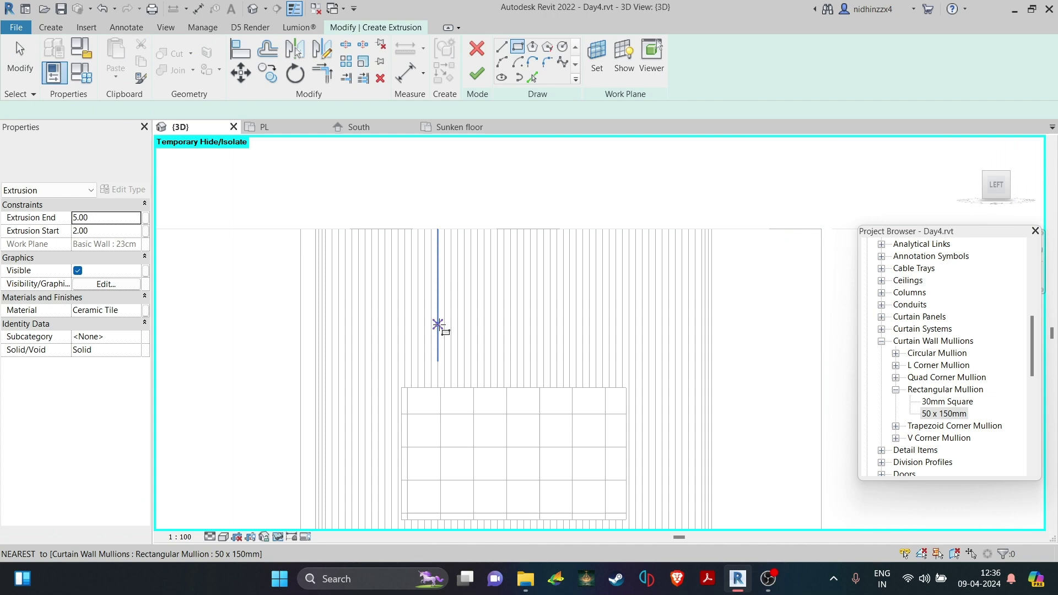
{"action": "left_click", "coordinate": [460, 295]}
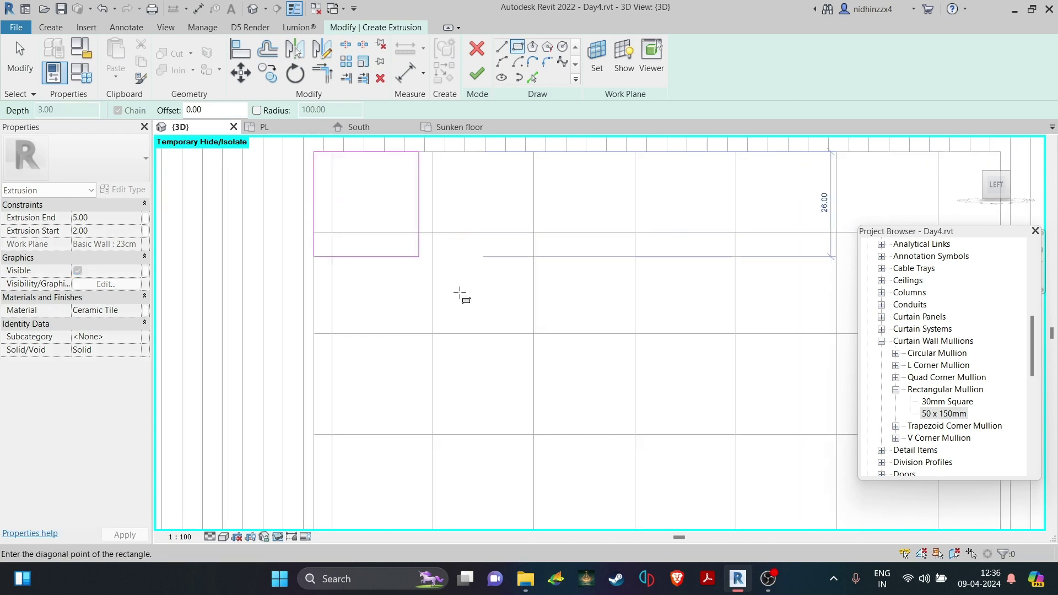
{"action": "scroll", "coordinate": [451, 364], "scroll_direction": "down", "scroll_amount": 3}
{"action": "left_click", "coordinate": [722, 460]}
{"action": "scroll", "coordinate": [449, 265], "scroll_direction": "up", "scroll_amount": 2}
{"action": "type", "text": "1"}
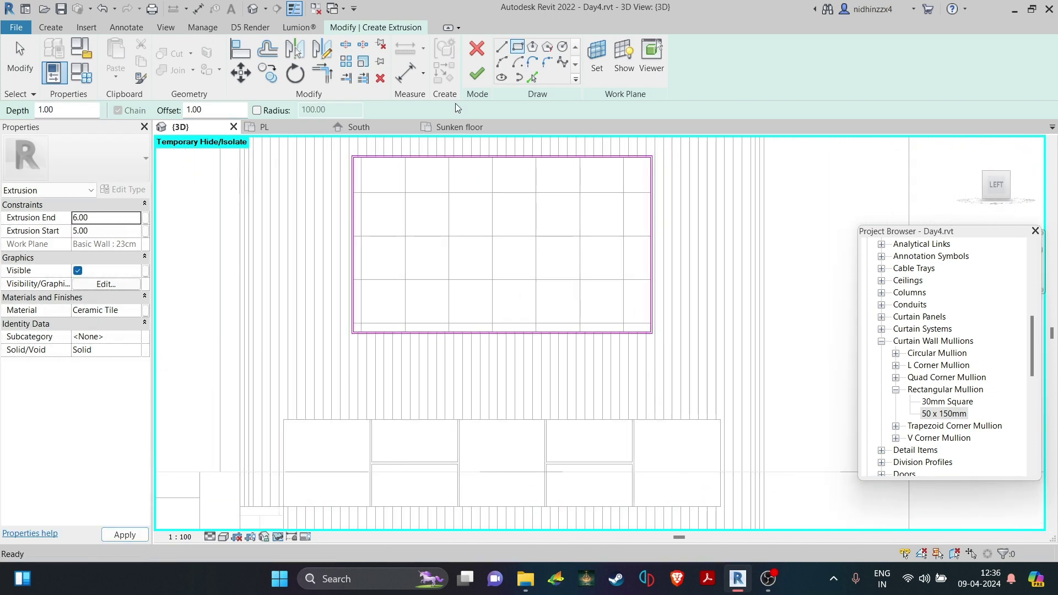
Step: Assign the light wash material to the frame extrusion, finish it and complete the in-place model
{"action": "left_click", "coordinate": [136, 309]}
{"action": "scroll", "coordinate": [61, 276], "scroll_direction": "down", "scroll_amount": 3}
{"action": "left_click", "coordinate": [71, 247]}
{"action": "left_click", "coordinate": [344, 503]}
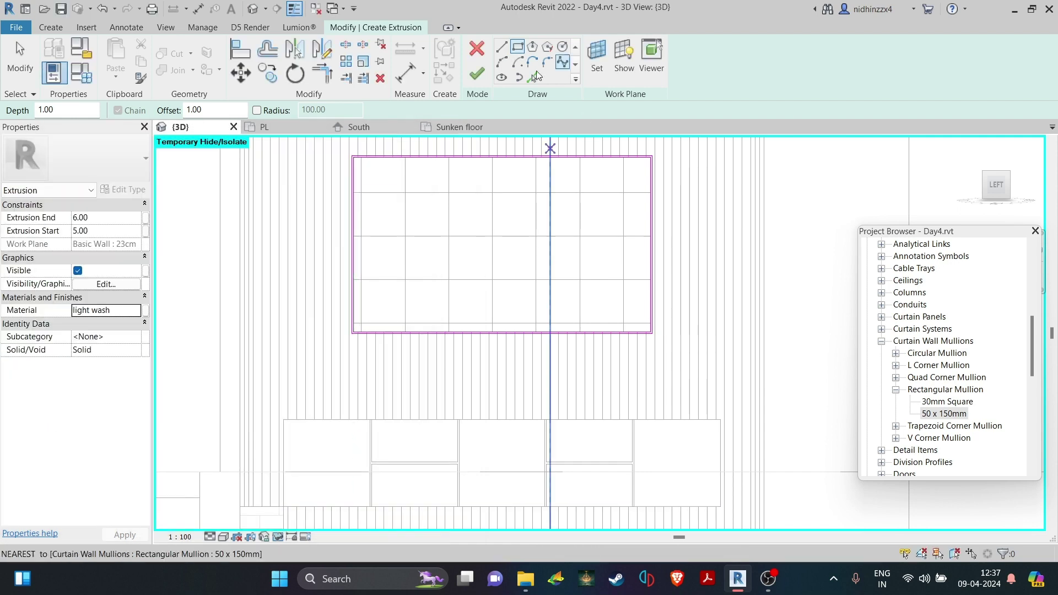
{"action": "left_click", "coordinate": [475, 73]}
{"action": "middle_click_drag", "start_coordinate": [650, 342], "coordinate": [523, 474], "text": "shift"}
{"action": "middle_click_drag", "start_coordinate": [518, 358], "coordinate": [551, 420], "text": "shift"}
{"action": "left_click", "coordinate": [701, 69]}
Step: Move the slatted curtain wall closer to the wall behind the cabinet, working from above
{"action": "scroll", "coordinate": [656, 297], "scroll_direction": "down", "scroll_amount": 6}
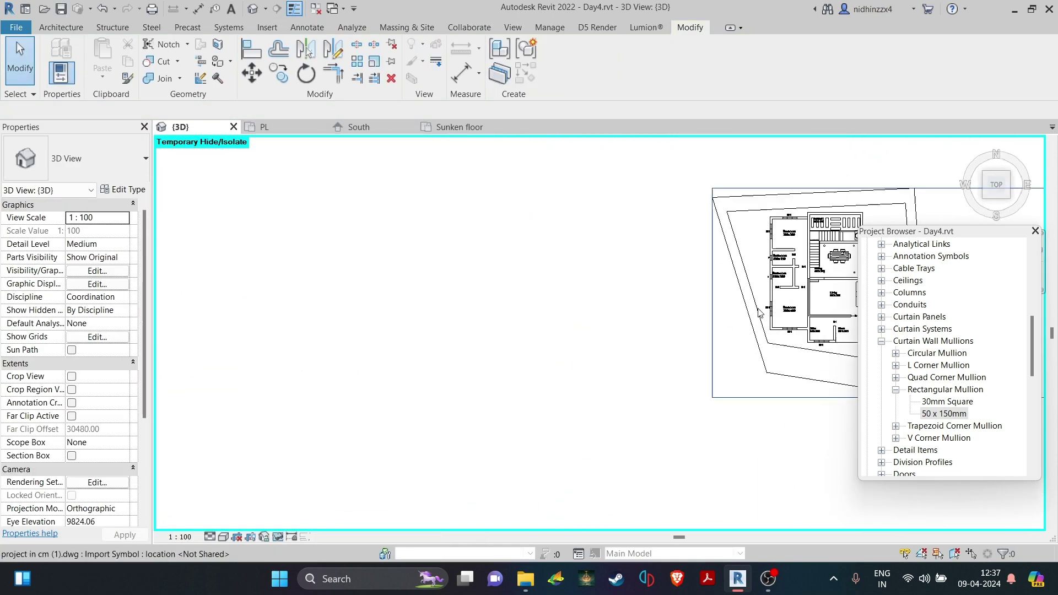
{"action": "scroll", "coordinate": [598, 337], "scroll_direction": "up", "scroll_amount": 5}
{"action": "scroll", "coordinate": [544, 477], "scroll_direction": "down", "scroll_amount": 4}
{"action": "middle_click_drag", "start_coordinate": [544, 477], "coordinate": [455, 290], "text": "shift"}
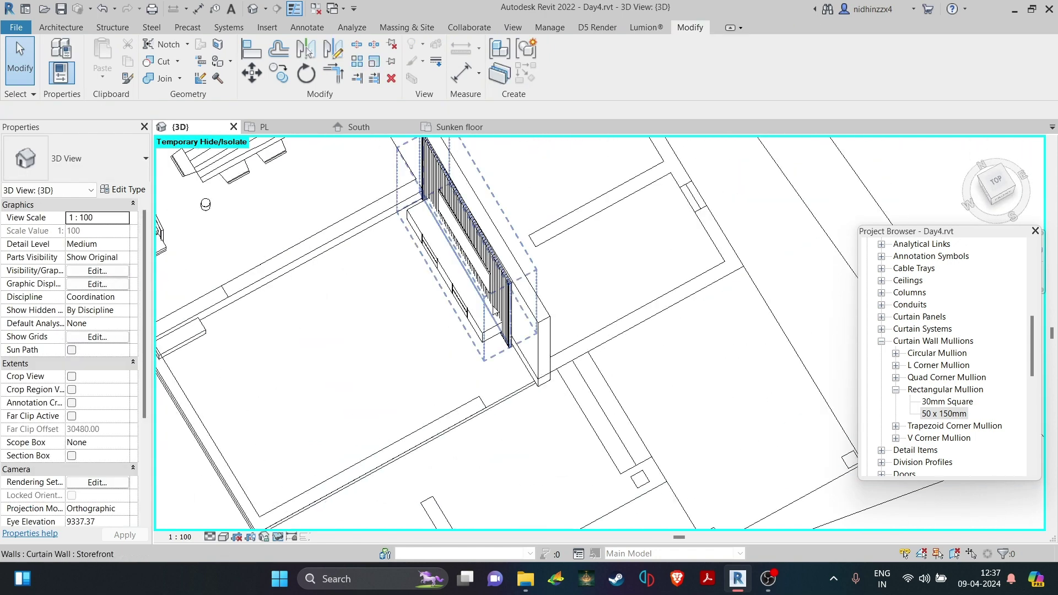
{"action": "left_click", "coordinate": [455, 289]}
{"action": "left_click", "coordinate": [998, 178]}
{"action": "scroll", "coordinate": [633, 375], "scroll_direction": "up", "scroll_amount": 2}
{"action": "middle_click_drag", "start_coordinate": [632, 373], "coordinate": [607, 292]}
{"action": "scroll", "coordinate": [559, 427], "scroll_direction": "up", "scroll_amount": 3}
{"action": "left_click_drag", "start_coordinate": [556, 428], "coordinate": [573, 429]}
{"action": "key", "text": "Escape"}
{"action": "scroll", "coordinate": [579, 438], "scroll_direction": "down", "scroll_amount": 2}
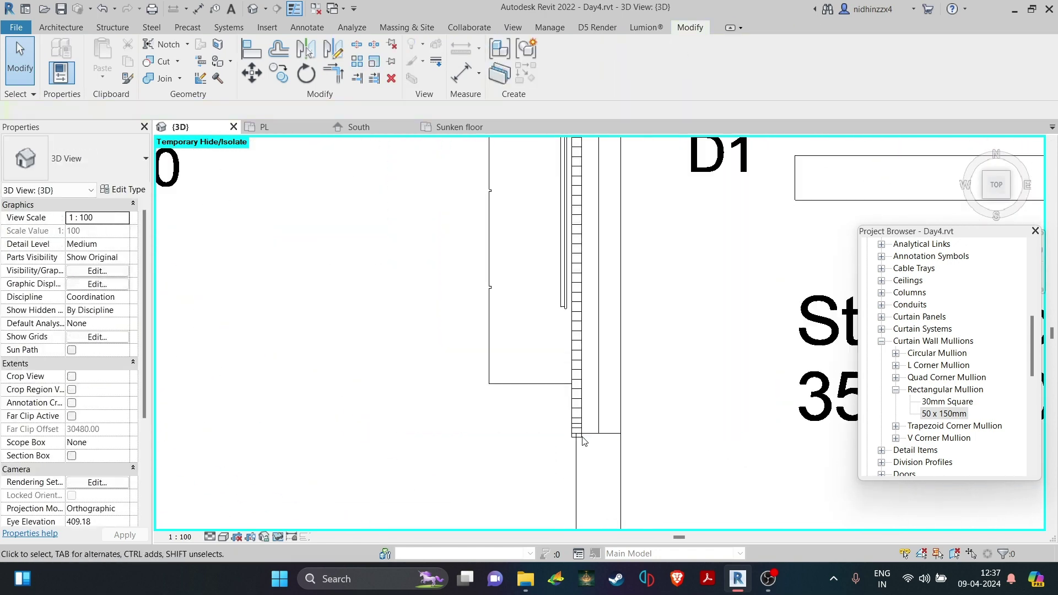
Step: Show the feature wall from an angled 3D view with realistic material textures
{"action": "scroll", "coordinate": [581, 439], "scroll_direction": "up", "scroll_amount": 1}
{"action": "middle_click_drag", "start_coordinate": [611, 215], "coordinate": [529, 409]}
{"action": "scroll", "coordinate": [624, 408], "scroll_direction": "down", "scroll_amount": 3}
{"action": "scroll", "coordinate": [624, 408], "scroll_direction": "up", "scroll_amount": 3}
{"action": "scroll", "coordinate": [490, 410], "scroll_direction": "down", "scroll_amount": 3}
{"action": "middle_click_drag", "start_coordinate": [430, 386], "coordinate": [397, 248], "text": "shift"}
{"action": "middle_click_drag", "start_coordinate": [400, 440], "coordinate": [451, 406], "text": "shift"}
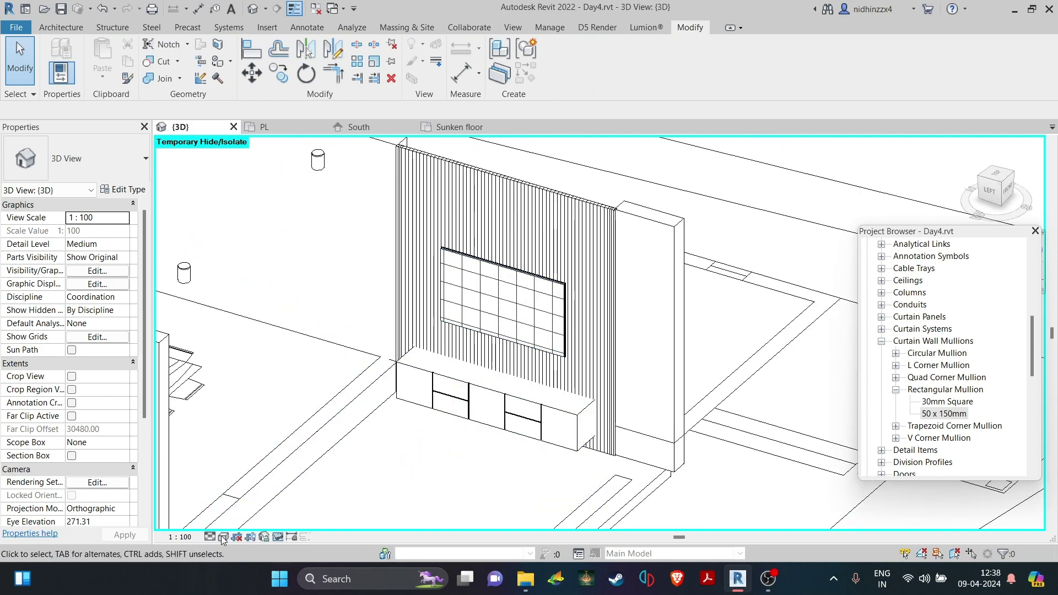
{"action": "key", "text": "s"}
{"action": "key", "text": "d"}
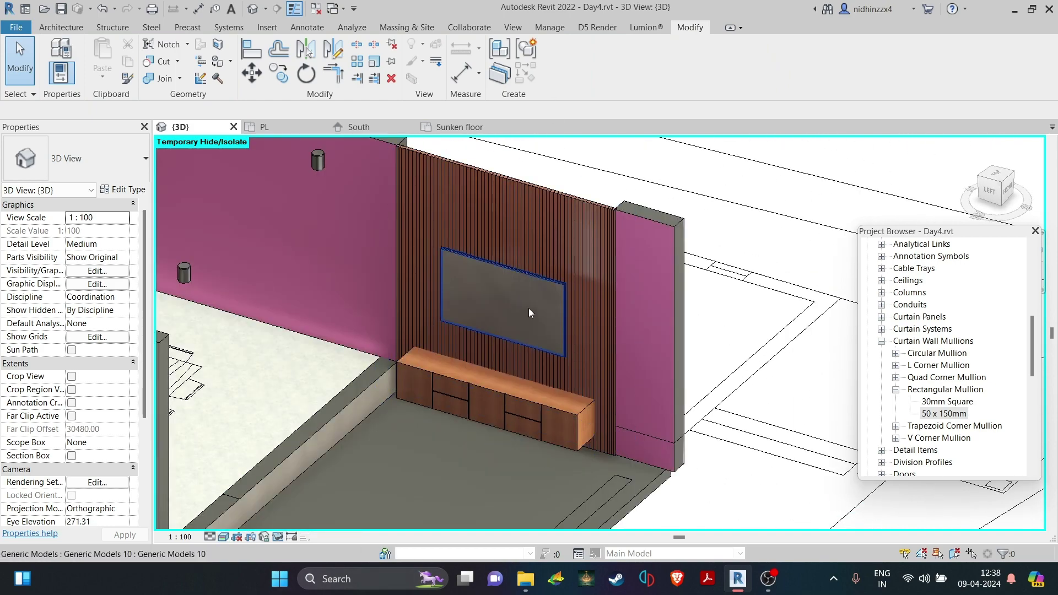
Step: Examine the framed tiled panel, the cherry slats and the cabinet up close in 3D
{"action": "middle_click_drag", "start_coordinate": [550, 470], "coordinate": [543, 356], "text": "shift"}
{"action": "scroll", "coordinate": [543, 357], "scroll_direction": "down", "scroll_amount": 2}
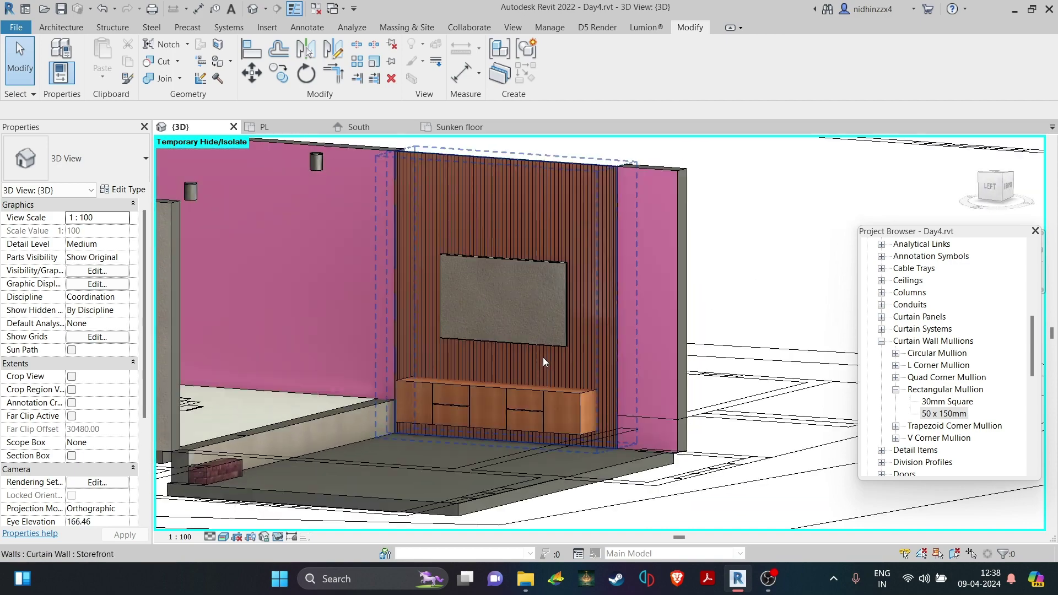
{"action": "scroll", "coordinate": [543, 357], "scroll_direction": "up", "scroll_amount": 5}
{"action": "scroll", "coordinate": [626, 282], "scroll_direction": "up", "scroll_amount": 1}
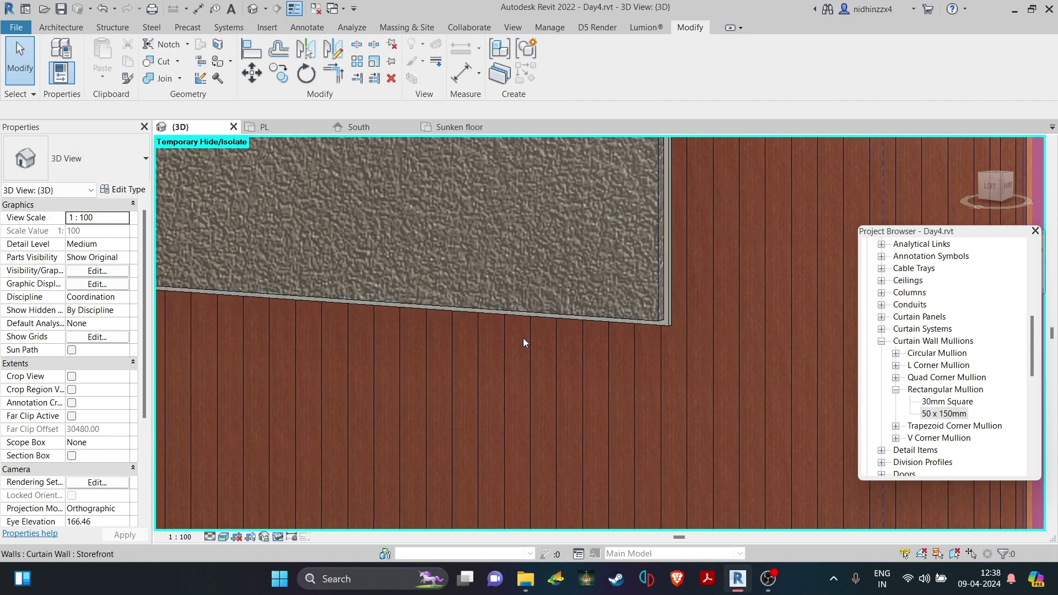
{"action": "scroll", "coordinate": [522, 322], "scroll_direction": "up", "scroll_amount": 2}
{"action": "scroll", "coordinate": [523, 304], "scroll_direction": "down", "scroll_amount": 5}
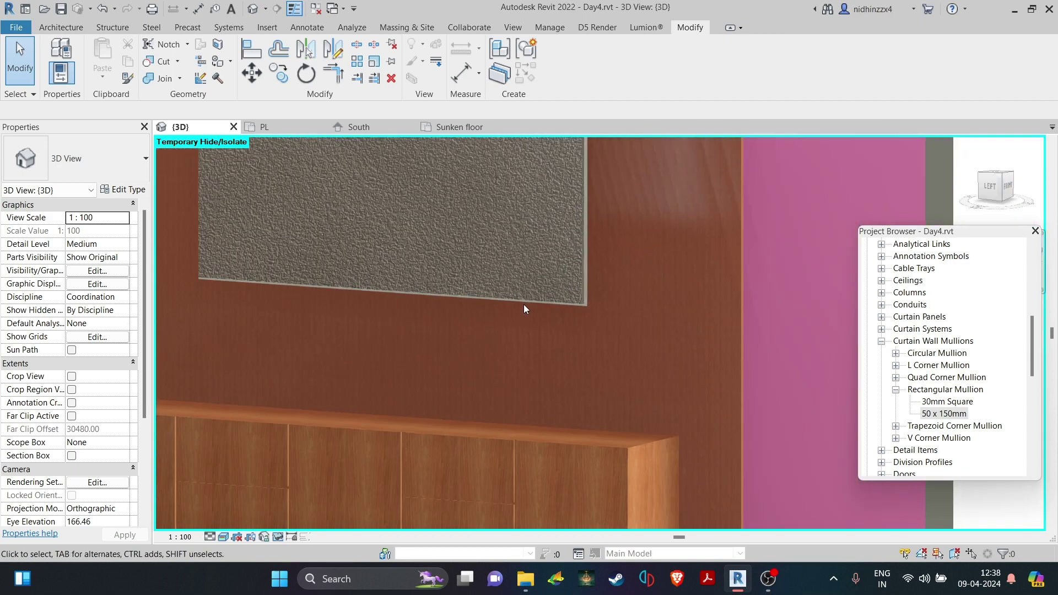
{"action": "middle_click_drag", "start_coordinate": [523, 304], "coordinate": [623, 381], "text": "shift"}
{"action": "scroll", "coordinate": [595, 391], "scroll_direction": "down", "scroll_amount": 1}
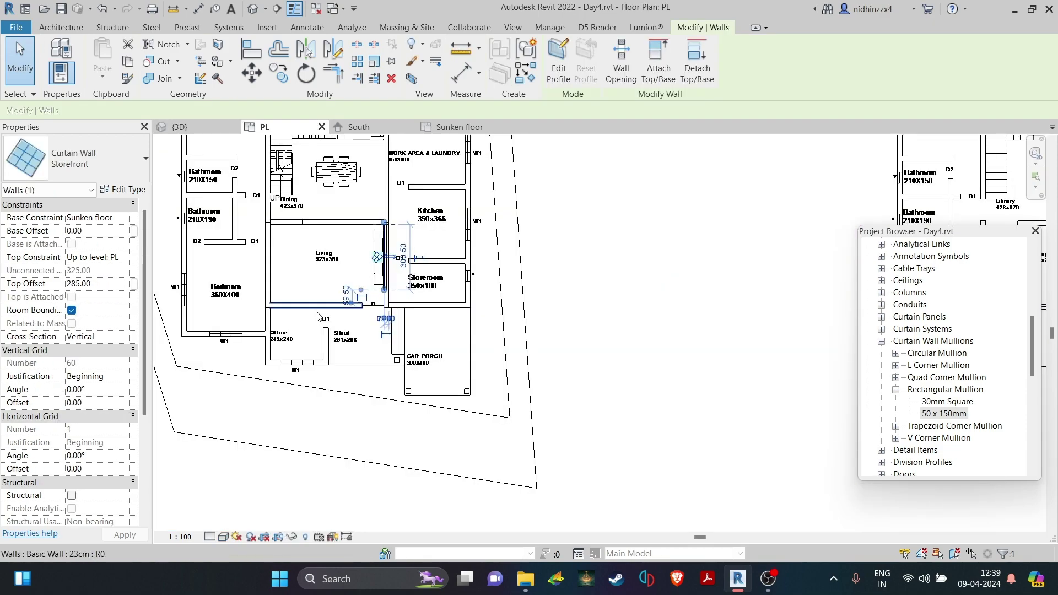
Step: Create a Compound Ceiling Plain over the Living room in the PL floor plan from a rectangular boundary sketched along its walls
{"action": "scroll", "coordinate": [311, 279], "scroll_direction": "up", "scroll_amount": 2}
{"action": "scroll", "coordinate": [311, 283], "scroll_direction": "up", "scroll_amount": 2}
{"action": "key", "text": "Escape"}
{"action": "middle_click_drag", "start_coordinate": [319, 286], "coordinate": [343, 320]}
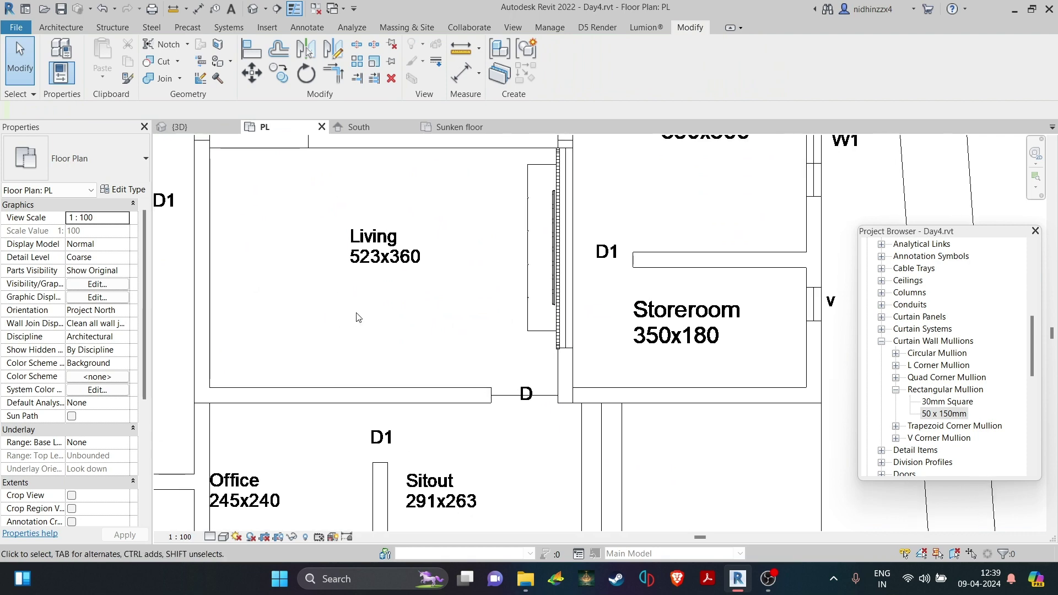
{"action": "scroll", "coordinate": [420, 378], "scroll_direction": "down", "scroll_amount": 2}
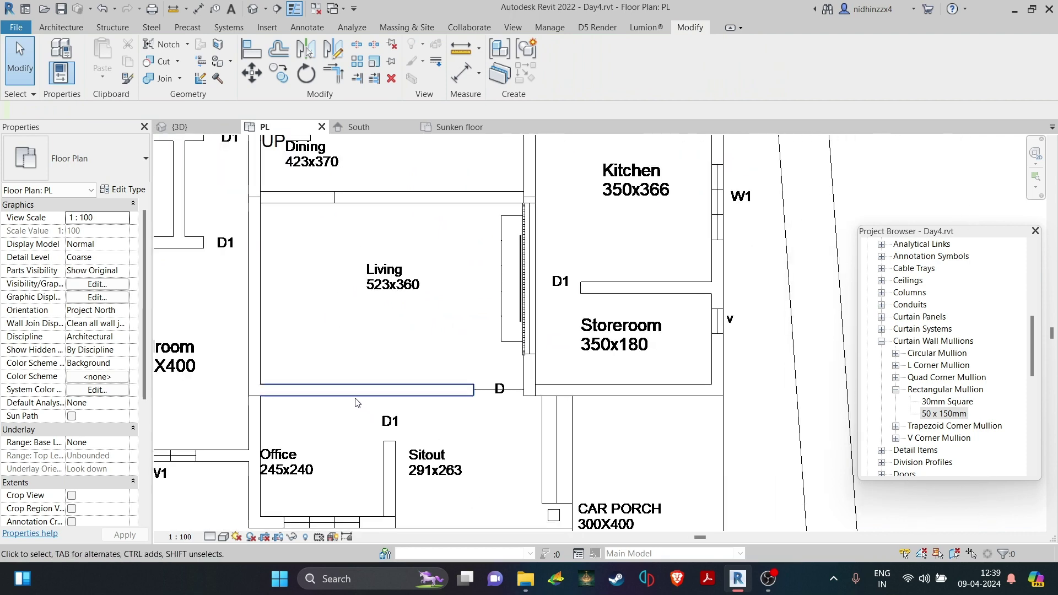
{"action": "left_click", "coordinate": [73, 30]}
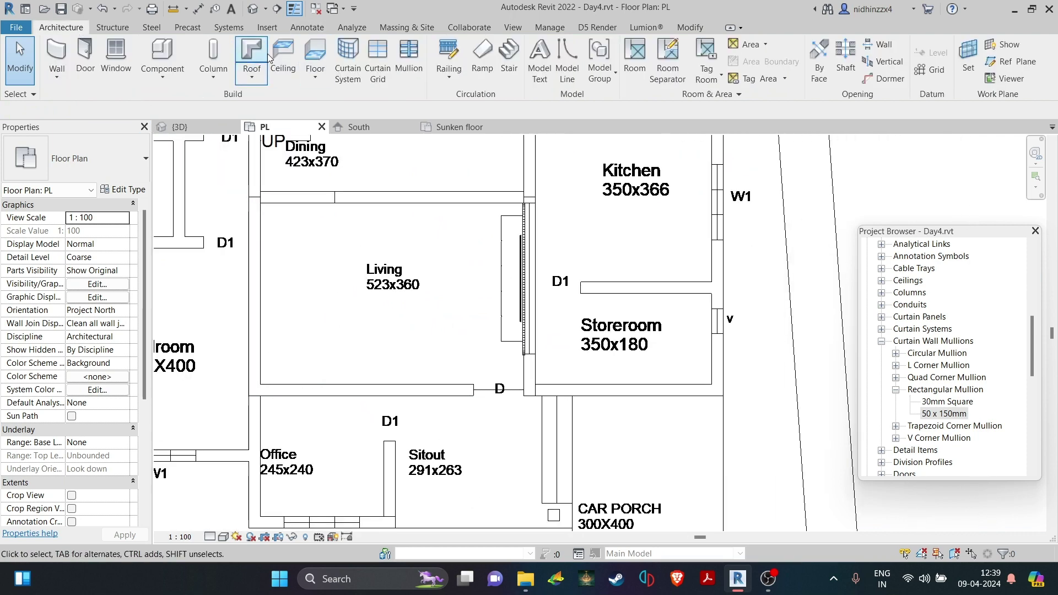
{"action": "left_click", "coordinate": [252, 51]}
{"action": "left_click", "coordinate": [555, 48]}
{"action": "left_click", "coordinate": [285, 58]}
{"action": "left_click", "coordinate": [601, 68]}
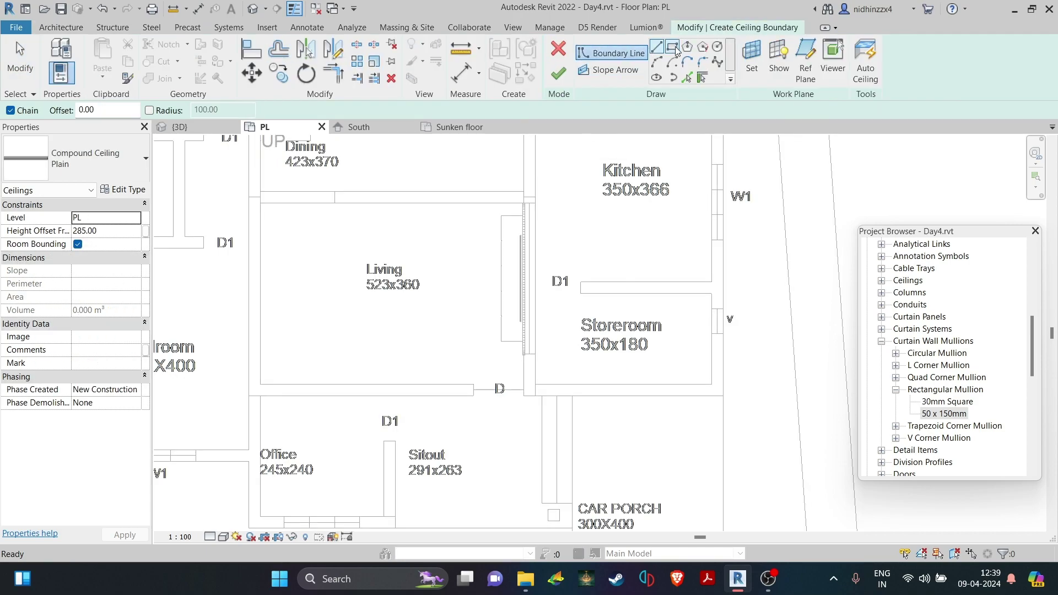
{"action": "left_click", "coordinate": [249, 396]}
{"action": "scroll", "coordinate": [526, 193], "scroll_direction": "up", "scroll_amount": 2}
{"action": "left_click", "coordinate": [543, 211]}
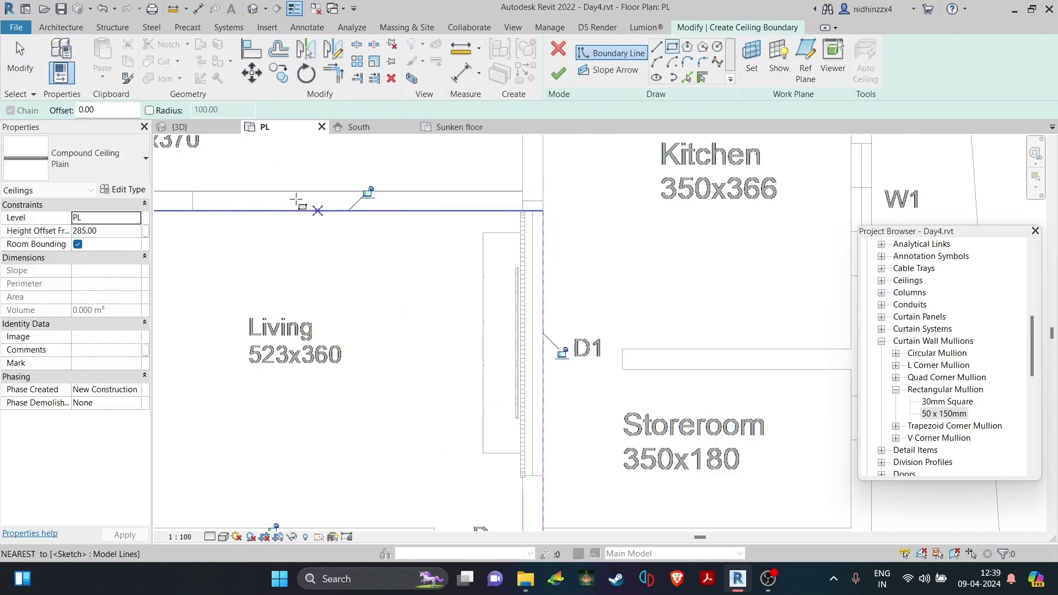
{"action": "left_click", "coordinate": [559, 77]}
Step: Temporarily hide the outer walls blocking the living room in 3D to expose the ceiling and slatted feature wall
{"action": "left_click", "coordinate": [180, 127]}
{"action": "key", "text": "Escape"}
{"action": "middle_click_drag", "start_coordinate": [375, 299], "coordinate": [484, 309], "text": "shift"}
{"action": "scroll", "coordinate": [485, 308], "scroll_direction": "up", "scroll_amount": 3}
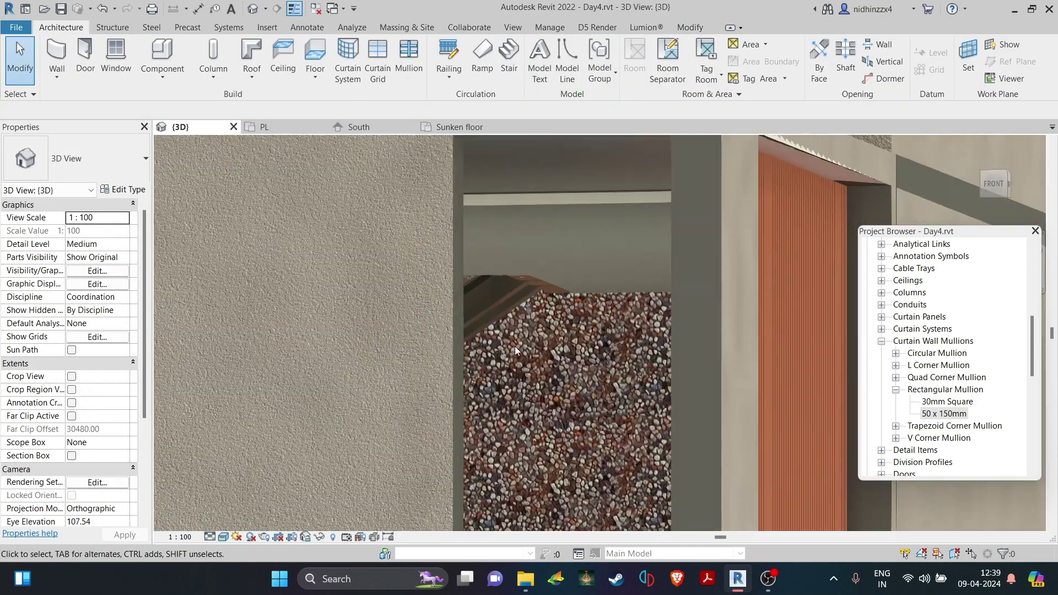
{"action": "middle_click_drag", "start_coordinate": [474, 380], "coordinate": [399, 389], "text": "shift"}
{"action": "scroll", "coordinate": [400, 380], "scroll_direction": "down", "scroll_amount": 3}
{"action": "left_click", "coordinate": [402, 360]}
{"action": "left_click", "coordinate": [319, 537]}
{"action": "left_click", "coordinate": [348, 501]}
{"action": "scroll", "coordinate": [352, 487], "scroll_direction": "down", "scroll_amount": 3}
{"action": "middle_click_drag", "start_coordinate": [352, 485], "coordinate": [512, 348]}
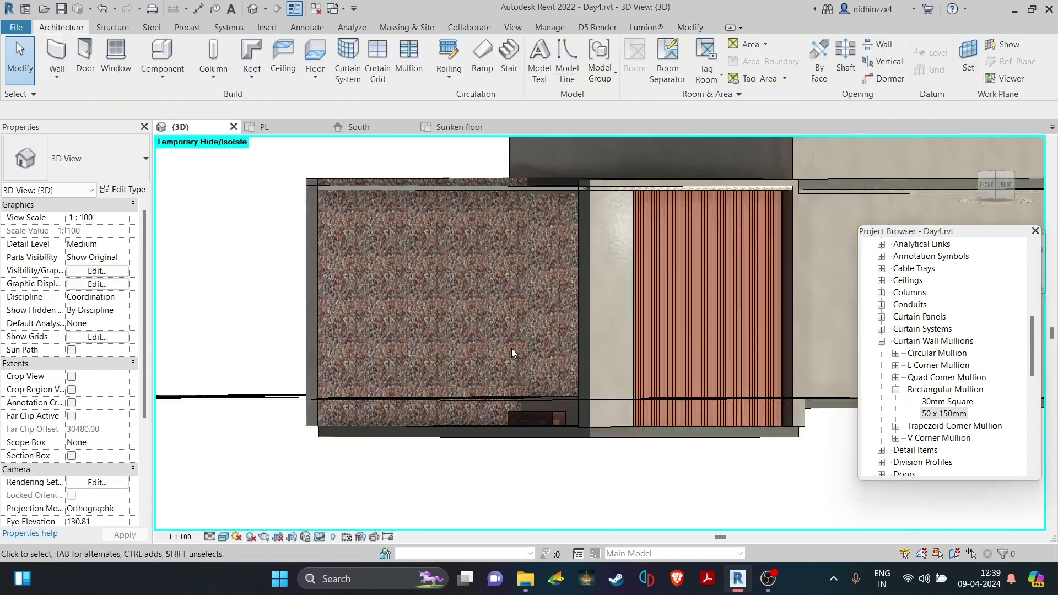
{"action": "left_click", "coordinate": [320, 436]}
{"action": "left_click", "coordinate": [315, 449]}
{"action": "middle_click_drag", "start_coordinate": [315, 449], "coordinate": [381, 204], "text": "shift"}
Step: Set the living room ceiling's height offset to 280 and extend its boundary outward on the dining side
{"action": "left_click", "coordinate": [380, 204]}
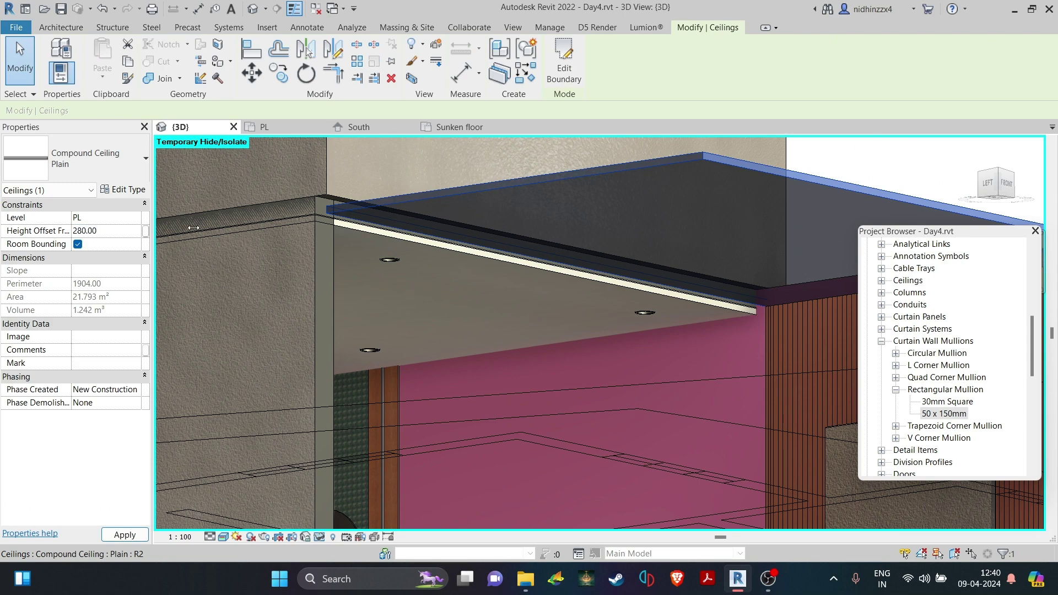
{"action": "middle_click_drag", "start_coordinate": [560, 287], "coordinate": [633, 238], "text": "shift"}
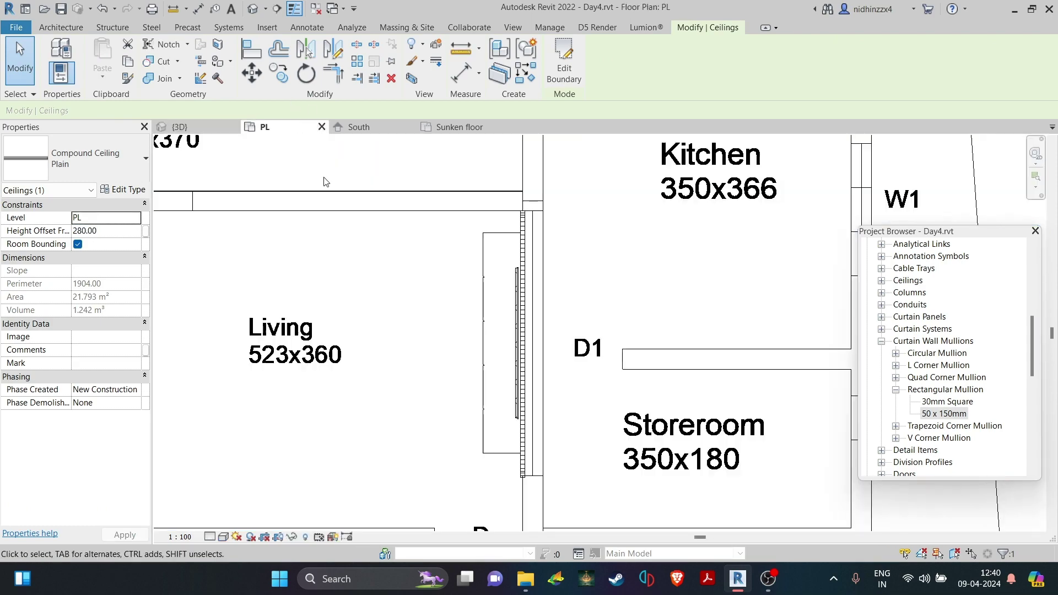
{"action": "scroll", "coordinate": [495, 303], "scroll_direction": "down", "scroll_amount": 3}
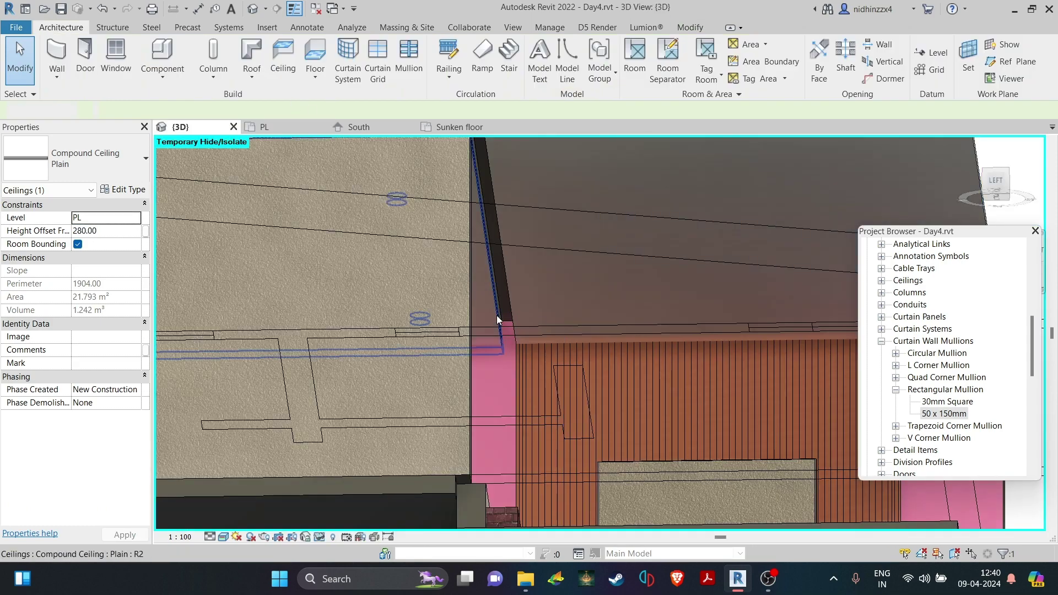
{"action": "left_click", "coordinate": [497, 315]}
{"action": "left_click", "coordinate": [564, 64]}
{"action": "left_click_drag", "start_coordinate": [349, 234], "coordinate": [413, 213]}
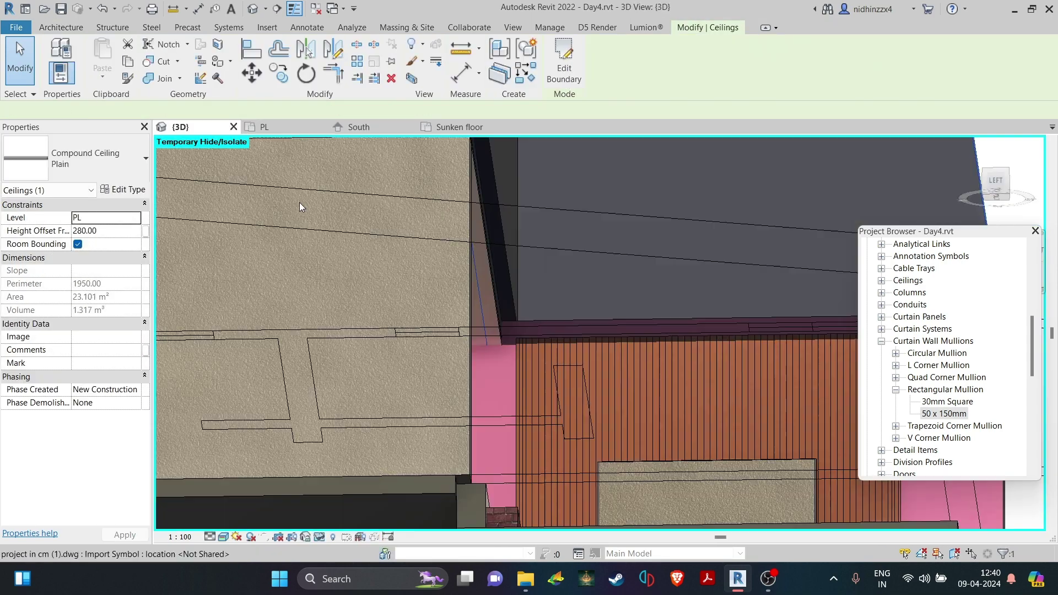
{"action": "key", "text": "Escape"}
Step: Examine how the ceiling meets the top of the slatted feature wall and the adjoining walls
{"action": "scroll", "coordinate": [543, 306], "scroll_direction": "down", "scroll_amount": 2}
{"action": "middle_click_drag", "start_coordinate": [620, 334], "coordinate": [605, 403], "text": "shift"}
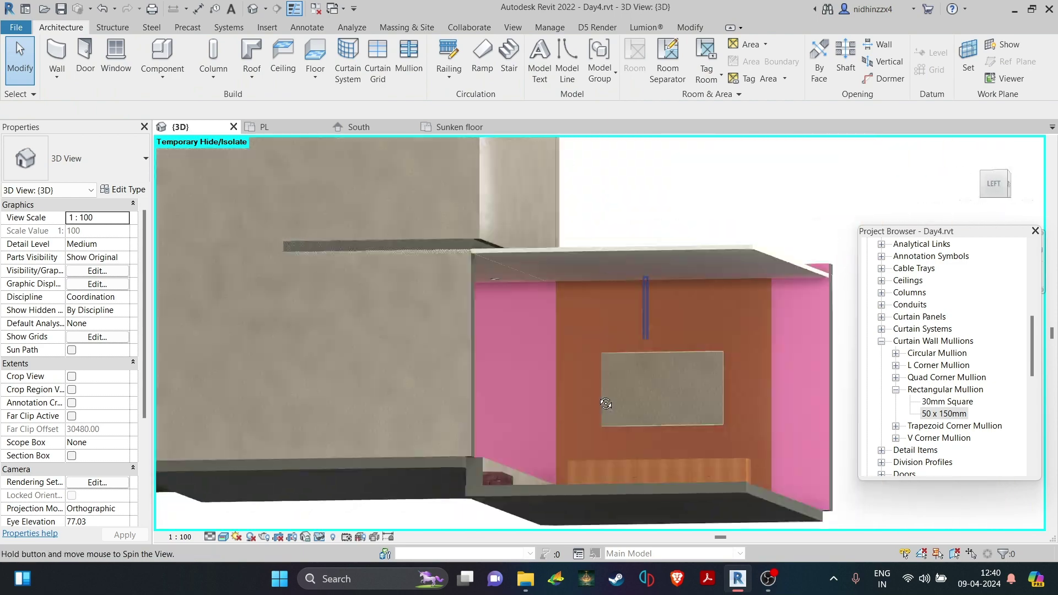
{"action": "scroll", "coordinate": [633, 369], "scroll_direction": "up", "scroll_amount": 2}
{"action": "scroll", "coordinate": [593, 282], "scroll_direction": "down", "scroll_amount": 4}
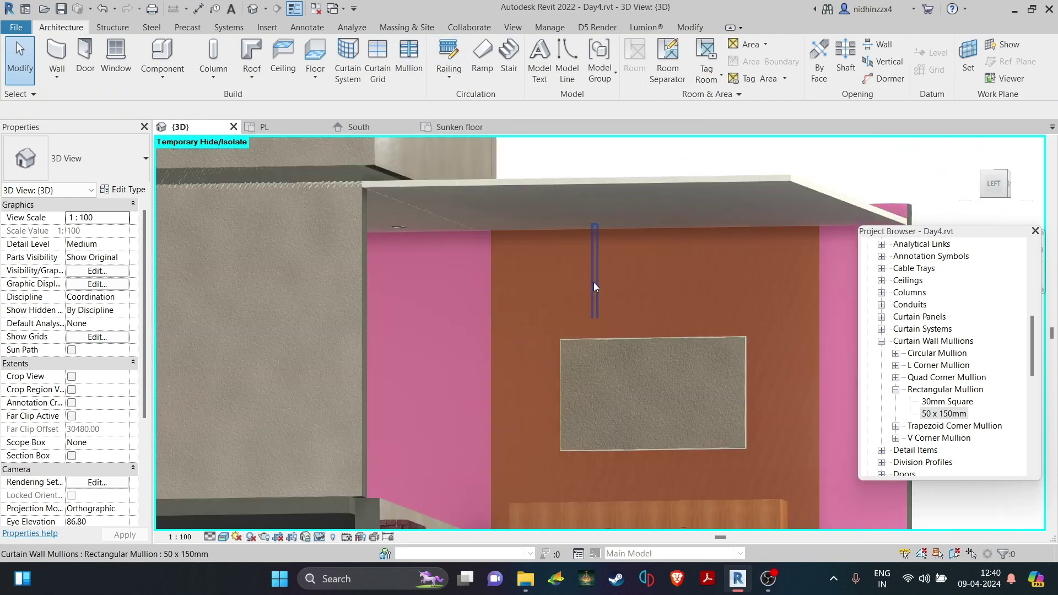
{"action": "scroll", "coordinate": [776, 394], "scroll_direction": "up", "scroll_amount": 3}
{"action": "mouse_move", "coordinate": [775, 383]}
{"action": "middle_mouse_down", "text": "shift"}
{"action": "mouse_move", "coordinate": [774, 372]}
{"action": "mouse_move", "coordinate": [742, 388]}
{"action": "mouse_move", "coordinate": [765, 345]}
{"action": "mouse_move", "coordinate": [762, 373]}
{"action": "middle_mouse_up", "text": "shift"}
{"action": "middle_click_drag", "start_coordinate": [722, 333], "coordinate": [704, 388]}
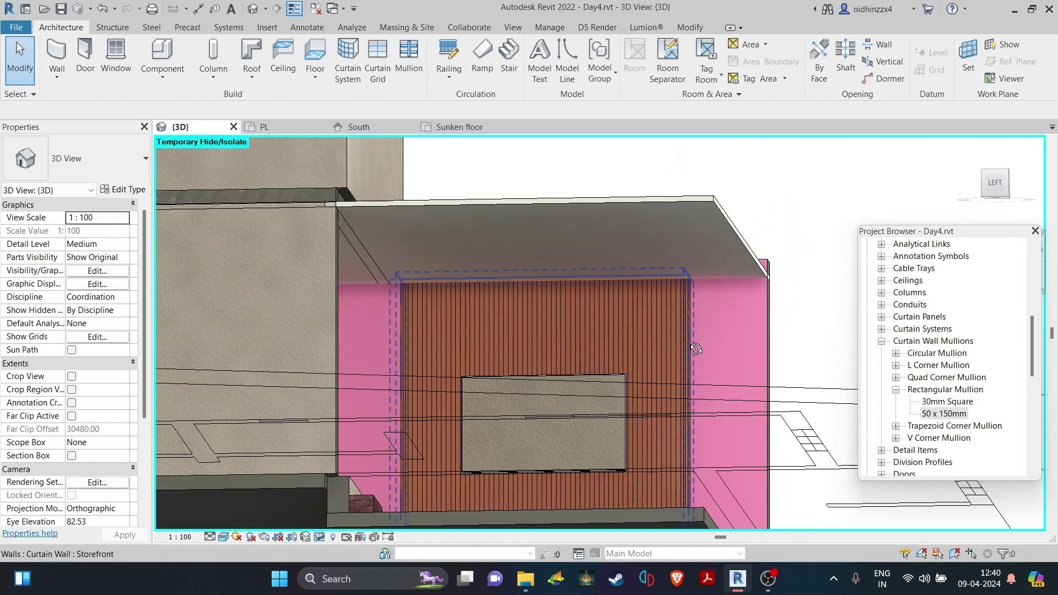
Step: Temporarily hide the sunken floor slab and the small brick step beside it in the 3D view
{"action": "middle_click_drag", "start_coordinate": [696, 349], "coordinate": [693, 247], "text": "shift"}
{"action": "left_click", "coordinate": [568, 397]}
{"action": "left_click", "coordinate": [567, 396]}
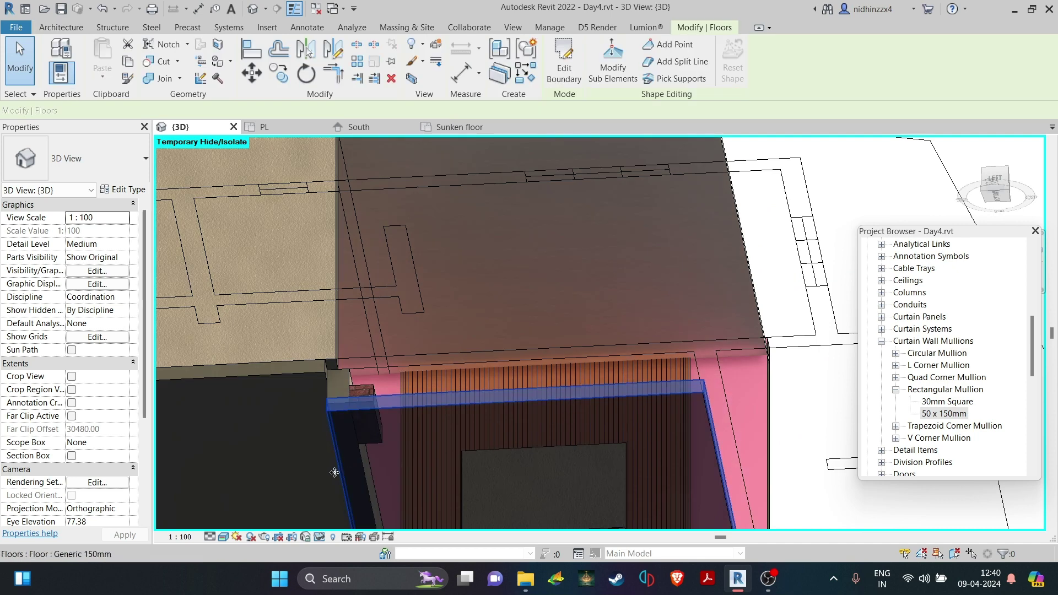
{"action": "left_click", "coordinate": [320, 537]}
{"action": "left_click", "coordinate": [287, 502]}
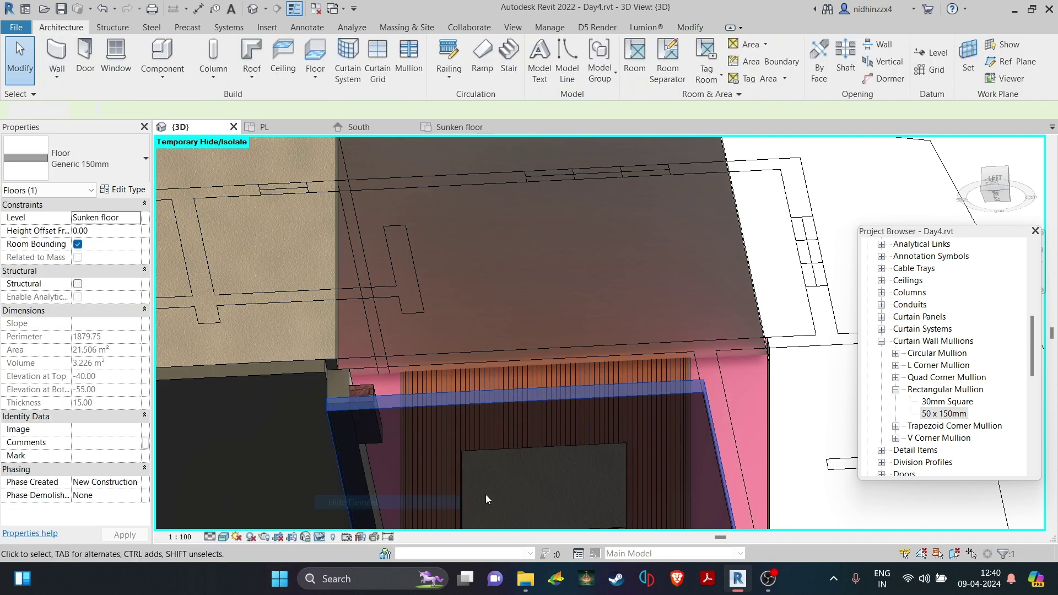
{"action": "left_click", "coordinate": [366, 430]}
{"action": "left_click", "coordinate": [320, 537]}
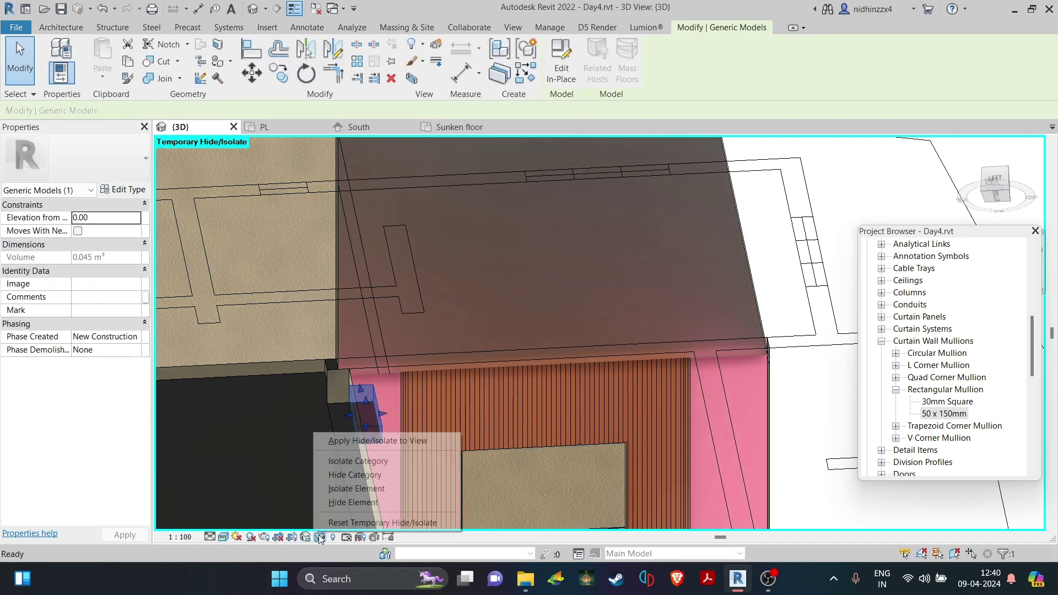
{"action": "left_click", "coordinate": [336, 508]}
{"action": "middle_click_drag", "start_coordinate": [468, 493], "coordinate": [475, 352]}
{"action": "scroll", "coordinate": [474, 350], "scroll_direction": "down", "scroll_amount": 2}
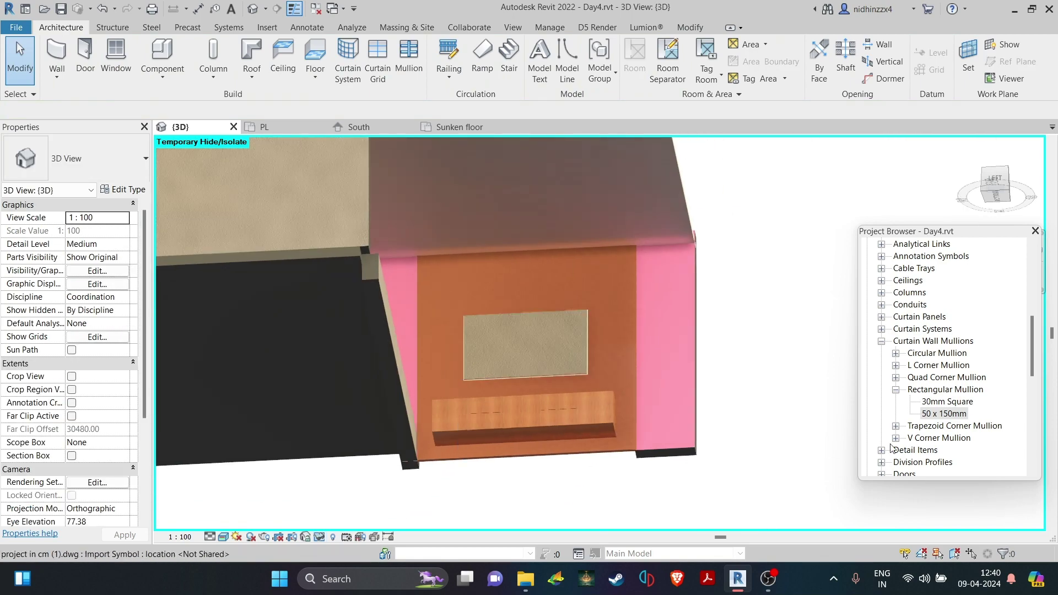
Step: Temporarily hide the narrow strip element between the dining and living areas while viewing the model from below
{"action": "middle_click_drag", "start_coordinate": [692, 464], "coordinate": [670, 237]}
{"action": "left_click", "coordinate": [995, 187]}
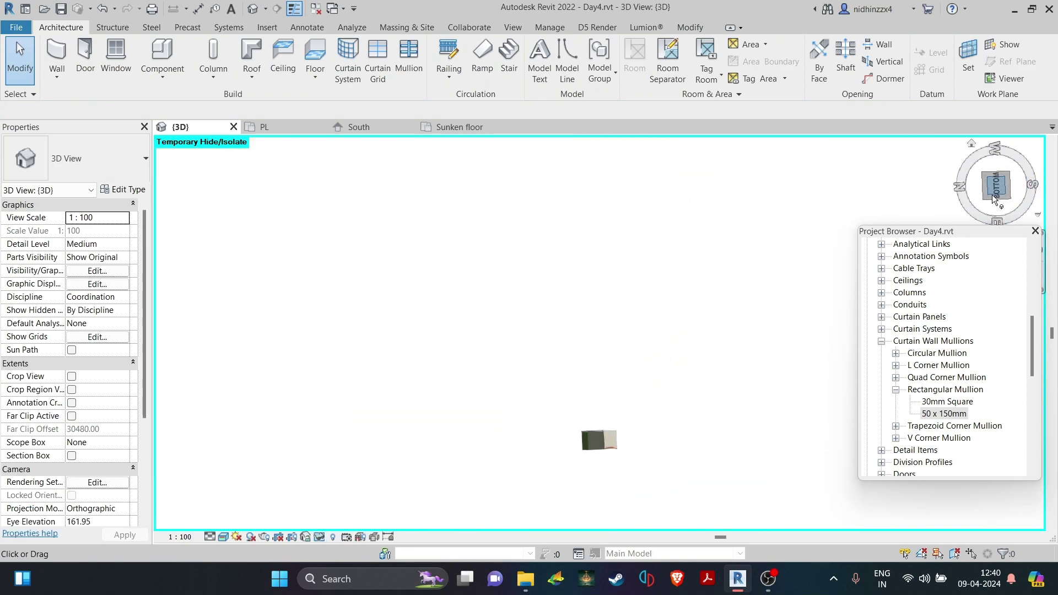
{"action": "scroll", "coordinate": [606, 421], "scroll_direction": "up", "scroll_amount": 6}
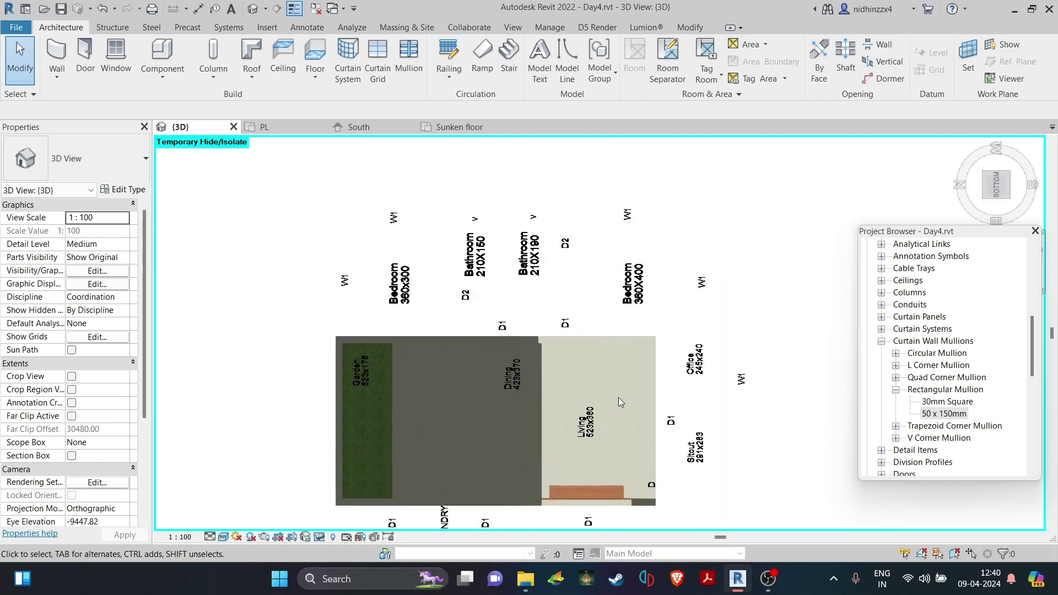
{"action": "middle_click_drag", "start_coordinate": [605, 422], "coordinate": [536, 274]}
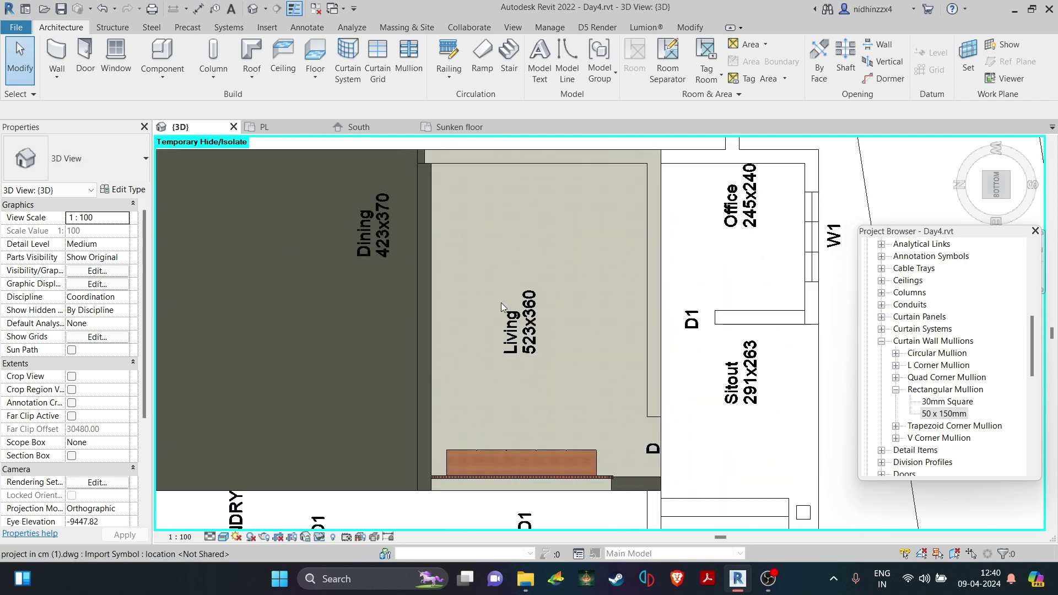
{"action": "left_click", "coordinate": [425, 440]}
{"action": "left_click", "coordinate": [319, 536]}
{"action": "left_click", "coordinate": [354, 500]}
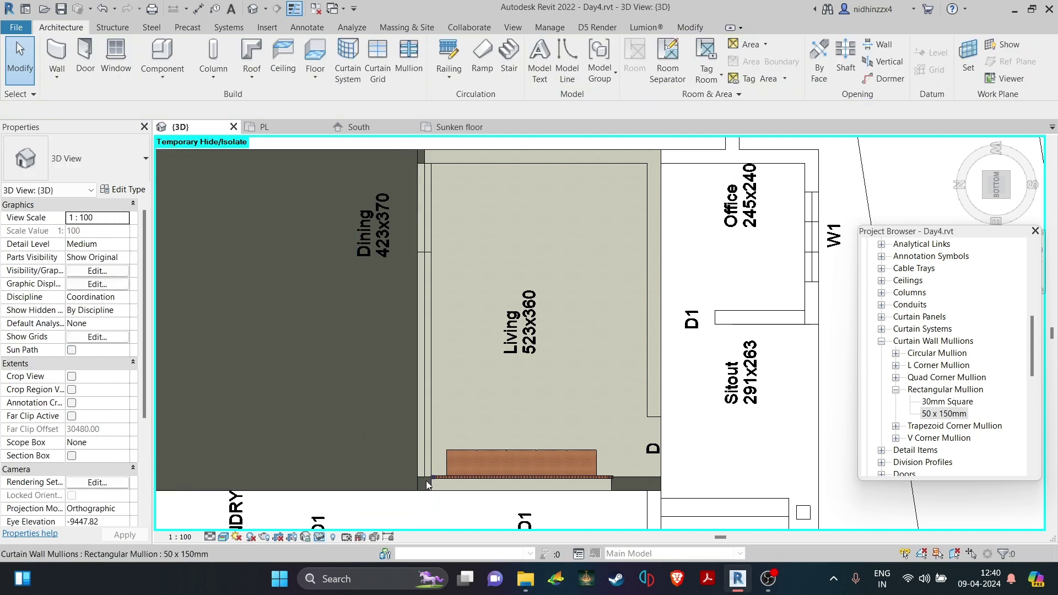
Step: Temporarily hide the dark strip element behind the slatted feature wall in the bottom view
{"action": "left_click", "coordinate": [424, 484]}
{"action": "left_click", "coordinate": [348, 503]}
{"action": "scroll", "coordinate": [573, 442], "scroll_direction": "down", "scroll_amount": 1}
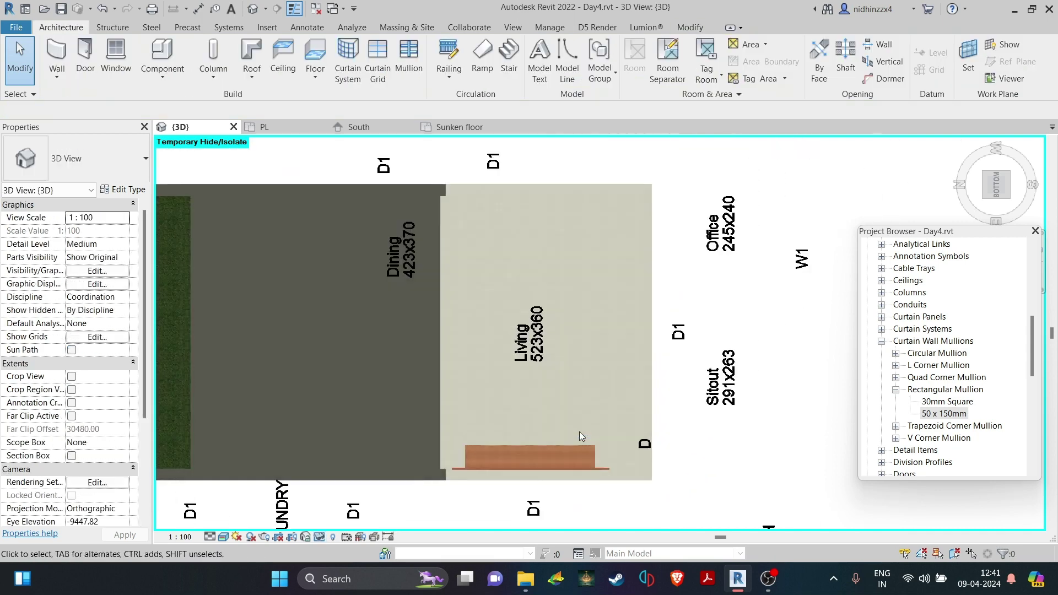
Step: Start a new in-place model component in the Generic Models category and accept its name
{"action": "middle_click_drag", "start_coordinate": [575, 330], "coordinate": [567, 384]}
{"action": "scroll", "coordinate": [429, 248], "scroll_direction": "up", "scroll_amount": 4}
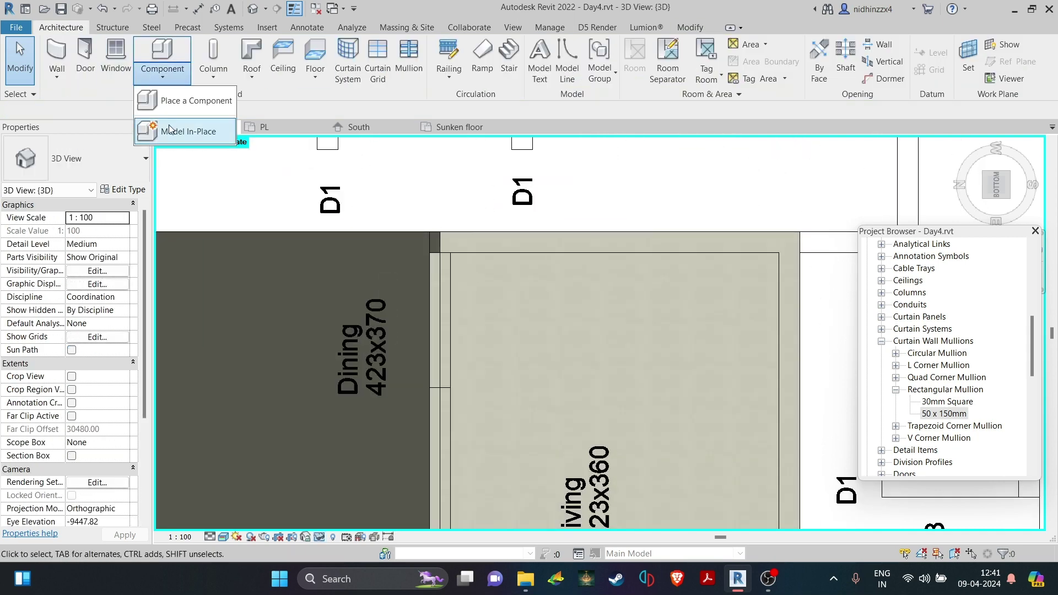
{"action": "left_click", "coordinate": [171, 130]}
{"action": "left_click", "coordinate": [478, 306]}
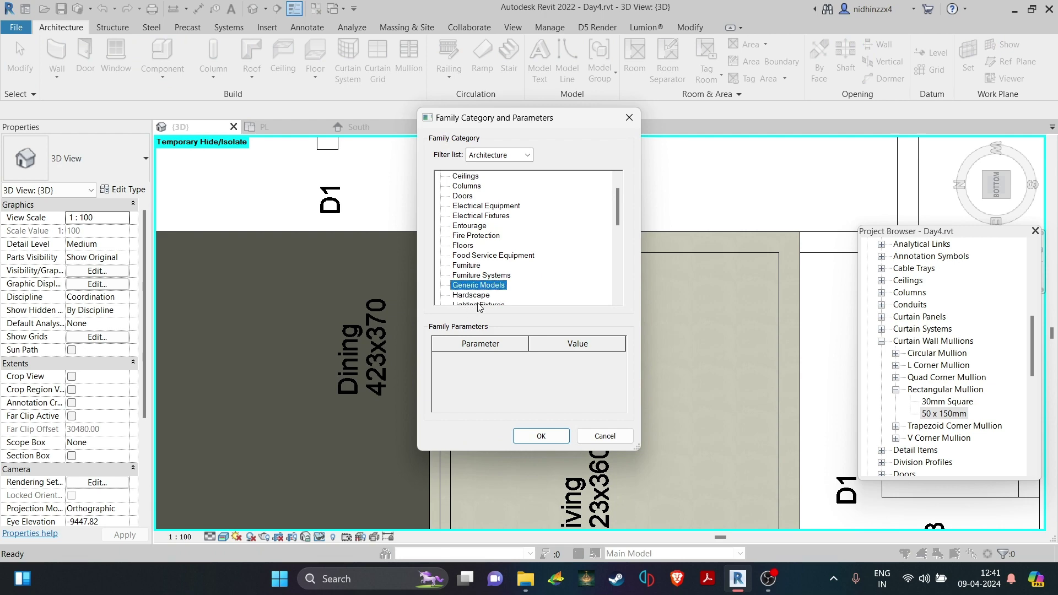
{"action": "left_click", "coordinate": [540, 434]}
{"action": "left_click", "coordinate": [633, 354]}
Step: Set the work plane by picking the underside of the living room ceiling
{"action": "left_click", "coordinate": [814, 61]}
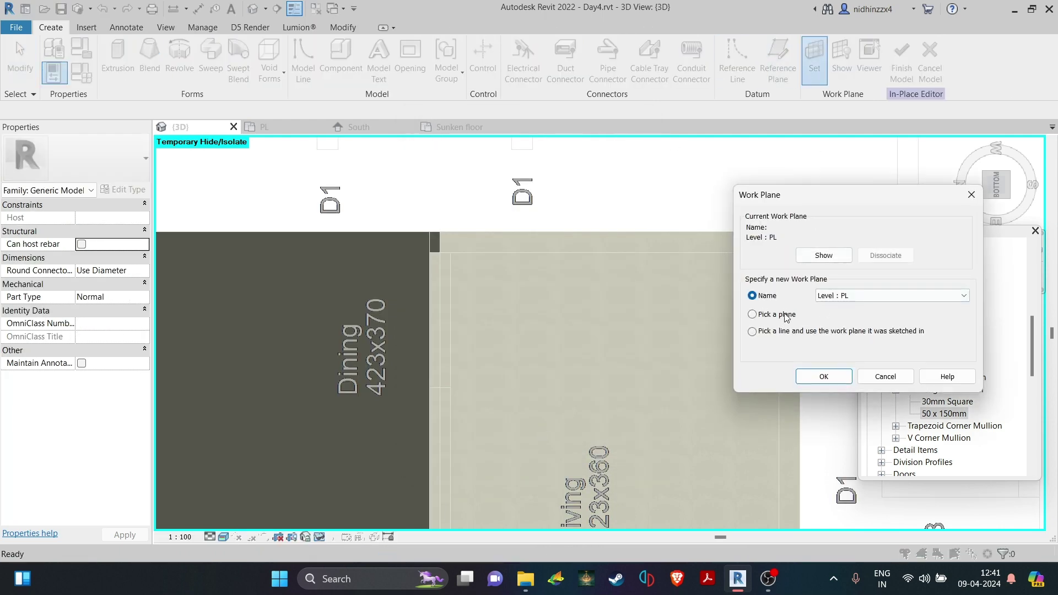
{"action": "left_click", "coordinate": [777, 315]}
{"action": "left_click", "coordinate": [824, 376]}
{"action": "left_click", "coordinate": [605, 358]}
Step: Start a solid extrusion with a rectangle around the living room ceiling's outline, using an extrusion end of 0
{"action": "left_click", "coordinate": [118, 58]}
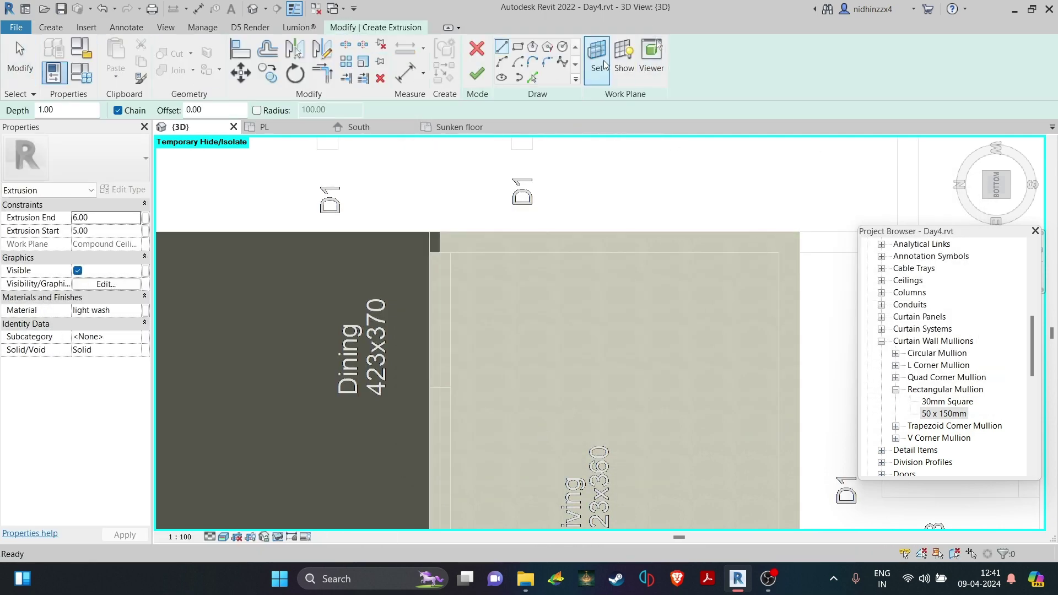
{"action": "middle_click_drag", "start_coordinate": [628, 485], "coordinate": [601, 208]}
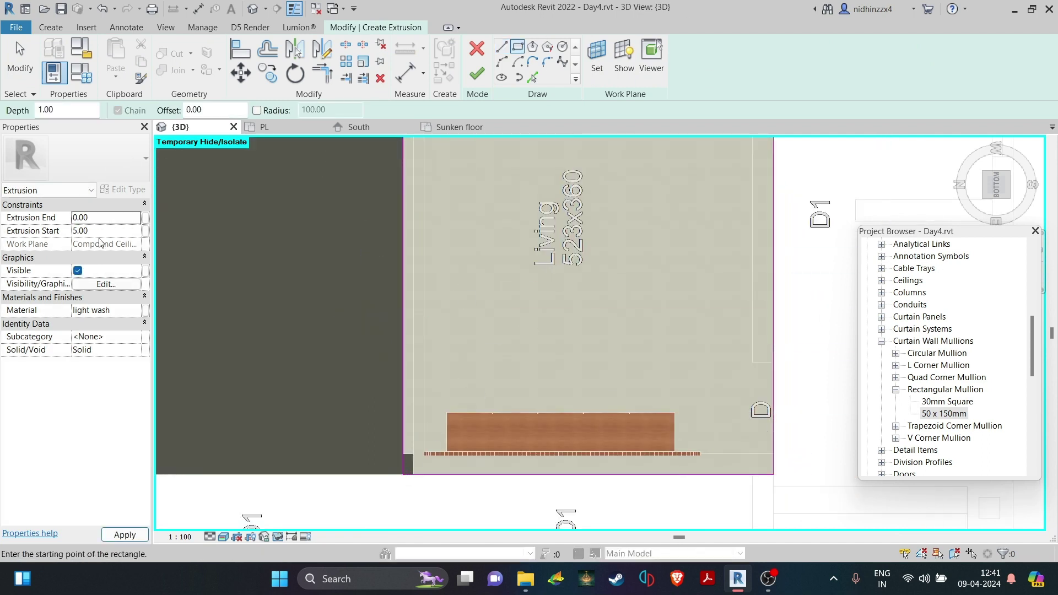
{"action": "scroll", "coordinate": [425, 496], "scroll_direction": "down", "scroll_amount": 4}
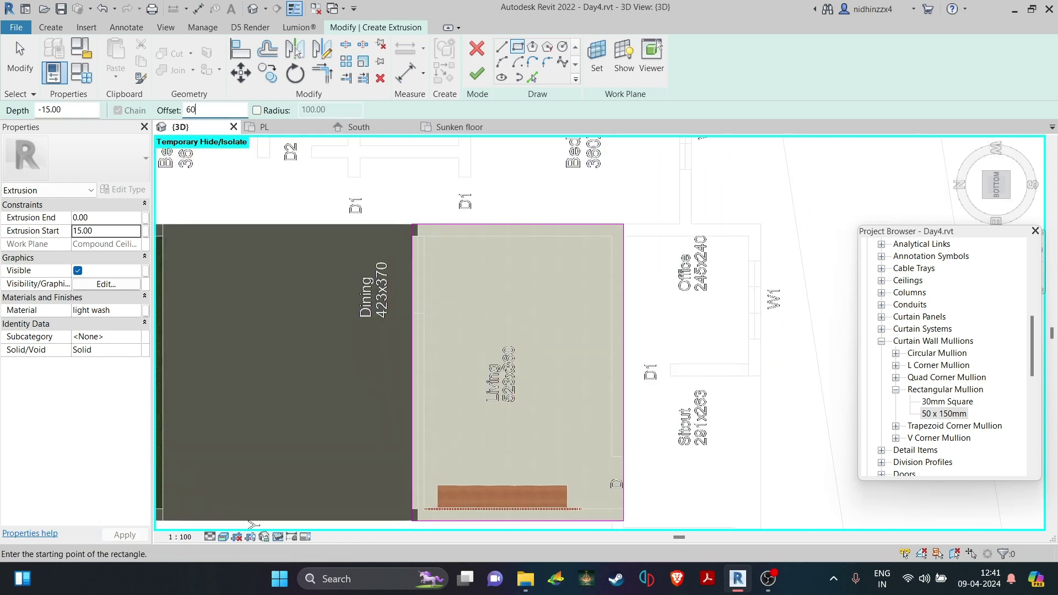
Step: Add an inner rectangle offset 60 inward from the ceiling outline and finish the border extrusion with a start of 15
{"action": "key", "text": "space"}
{"action": "middle_click_drag", "start_coordinate": [420, 489], "coordinate": [455, 375]}
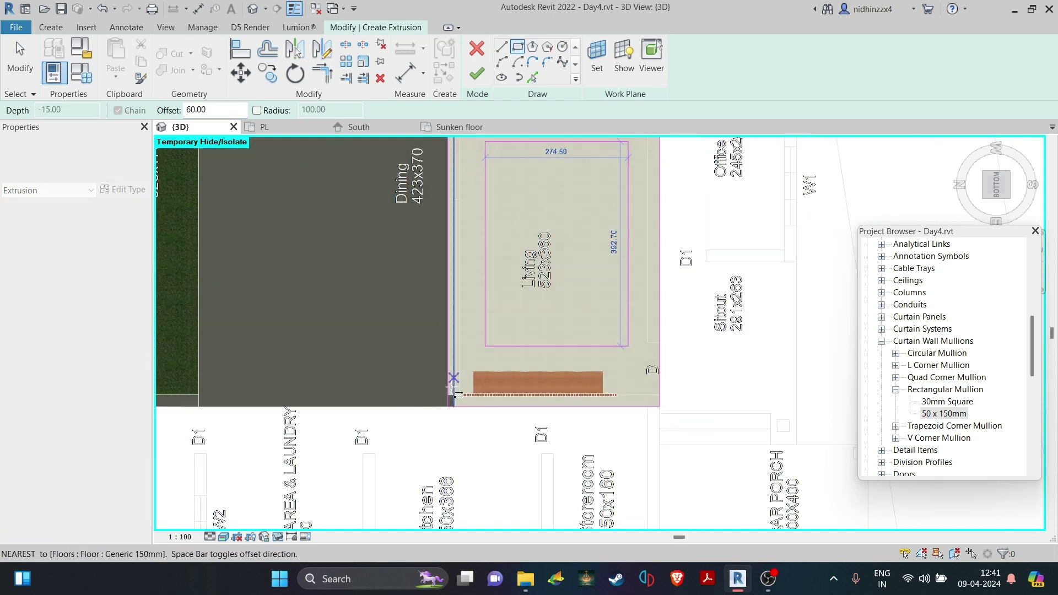
{"action": "left_click", "coordinate": [447, 406]}
{"action": "middle_click_drag", "start_coordinate": [508, 301], "coordinate": [508, 367]}
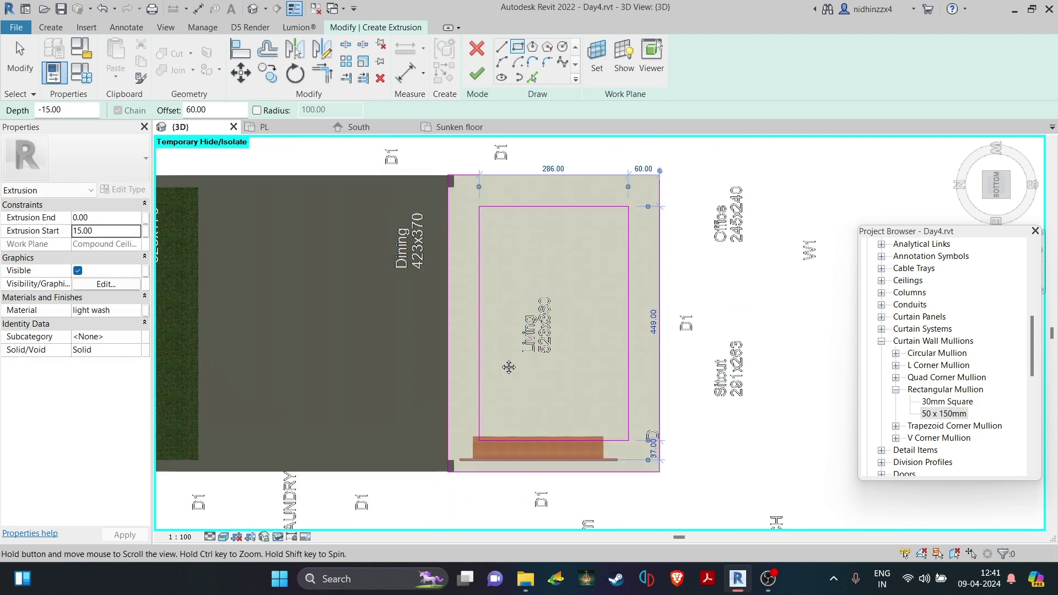
{"action": "left_click", "coordinate": [477, 74]}
{"action": "scroll", "coordinate": [520, 319], "scroll_direction": "down", "scroll_amount": 1}
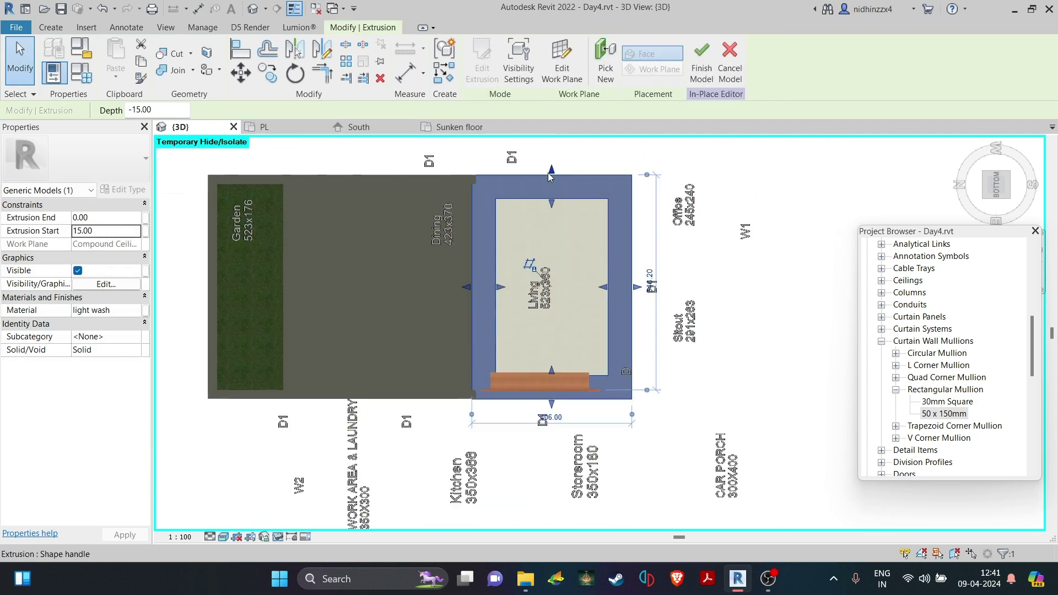
Step: Start a sweep and sketch its path as a rectangle along the inner edge of the ceiling border
{"action": "scroll", "coordinate": [520, 319], "scroll_direction": "up", "scroll_amount": 3}
{"action": "scroll", "coordinate": [620, 145], "scroll_direction": "down", "scroll_amount": 1}
{"action": "middle_click_drag", "start_coordinate": [620, 144], "coordinate": [580, 275]}
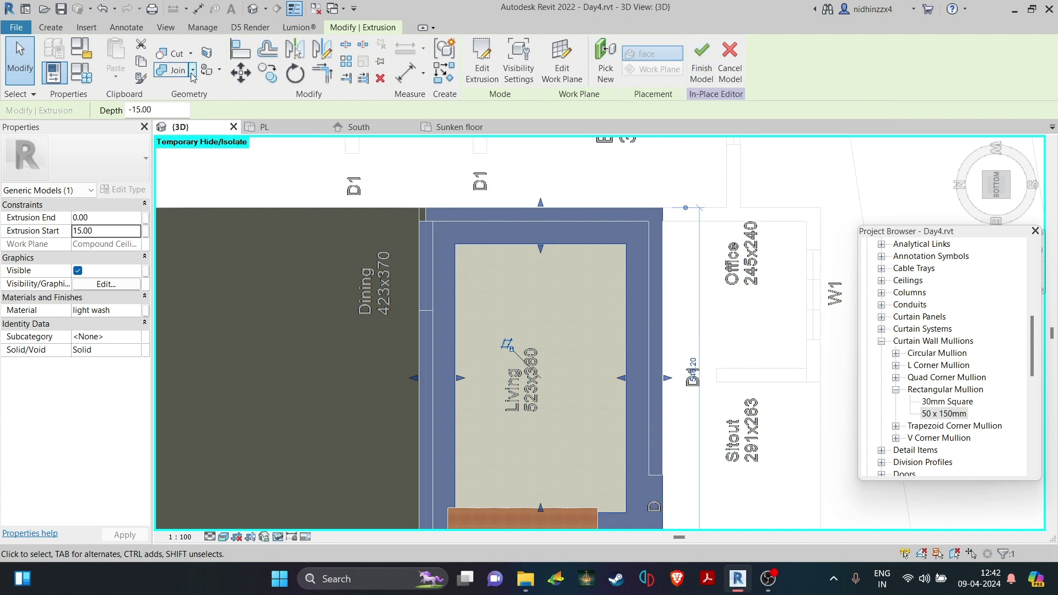
{"action": "left_click", "coordinate": [52, 28]}
{"action": "left_click", "coordinate": [212, 63]}
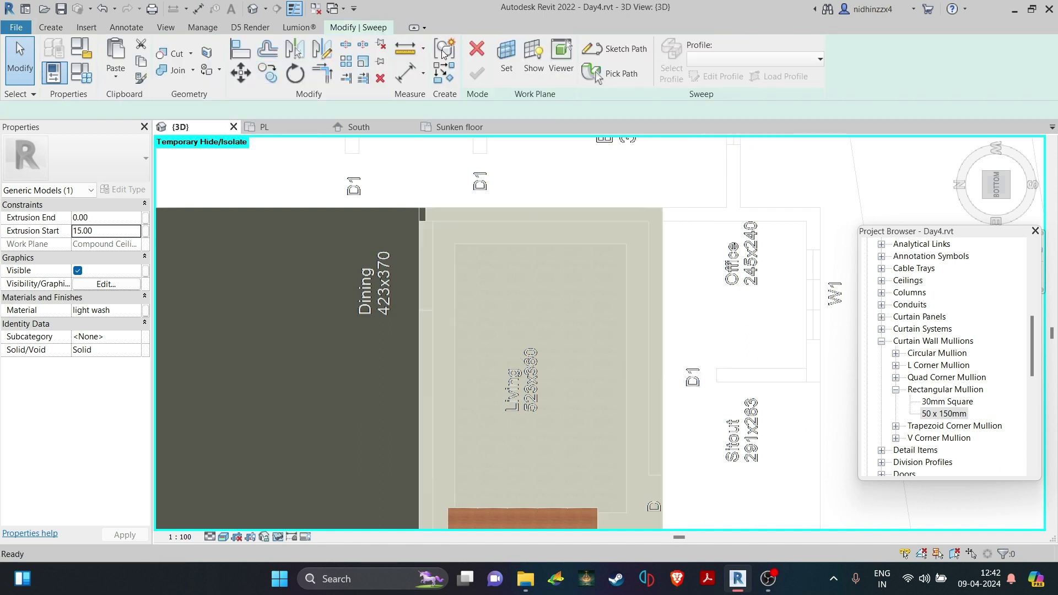
{"action": "left_click", "coordinate": [622, 52]}
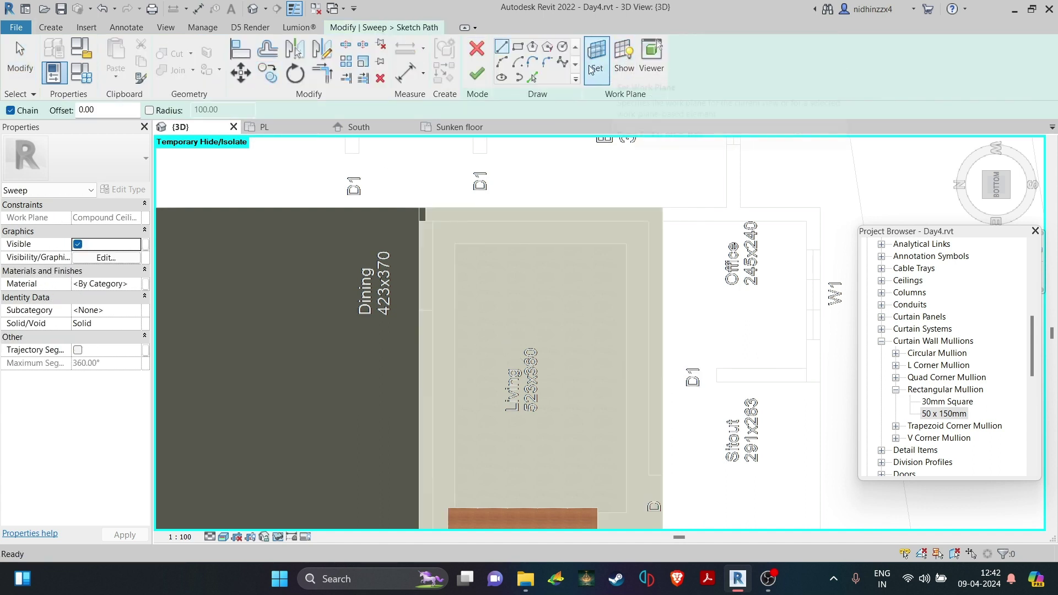
{"action": "scroll", "coordinate": [536, 252], "scroll_direction": "up", "scroll_amount": 3}
{"action": "left_click", "coordinate": [466, 197]}
{"action": "scroll", "coordinate": [466, 197], "scroll_direction": "down", "scroll_amount": 2}
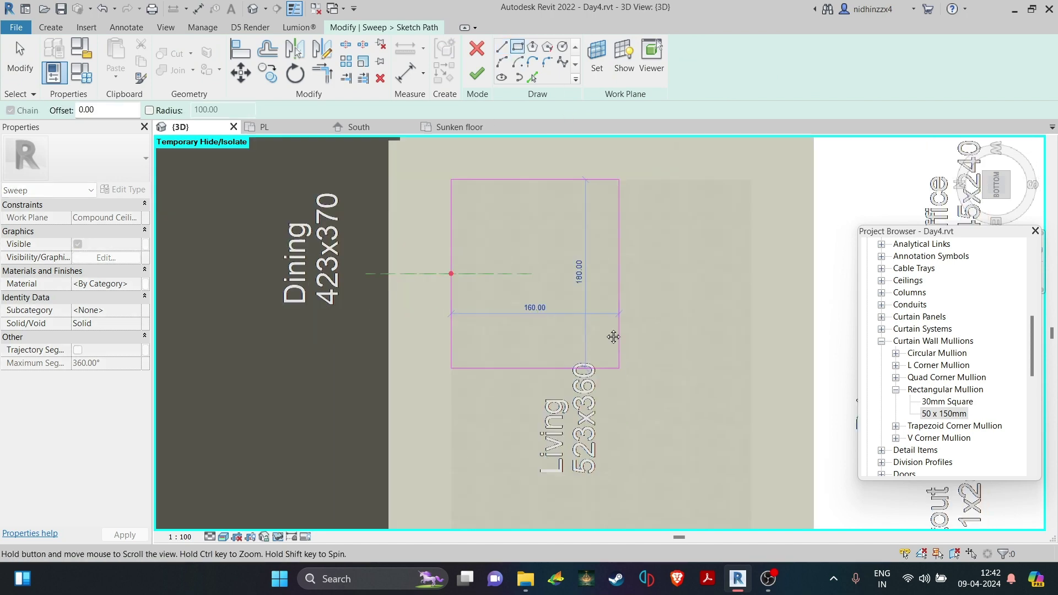
{"action": "left_click", "coordinate": [477, 73]}
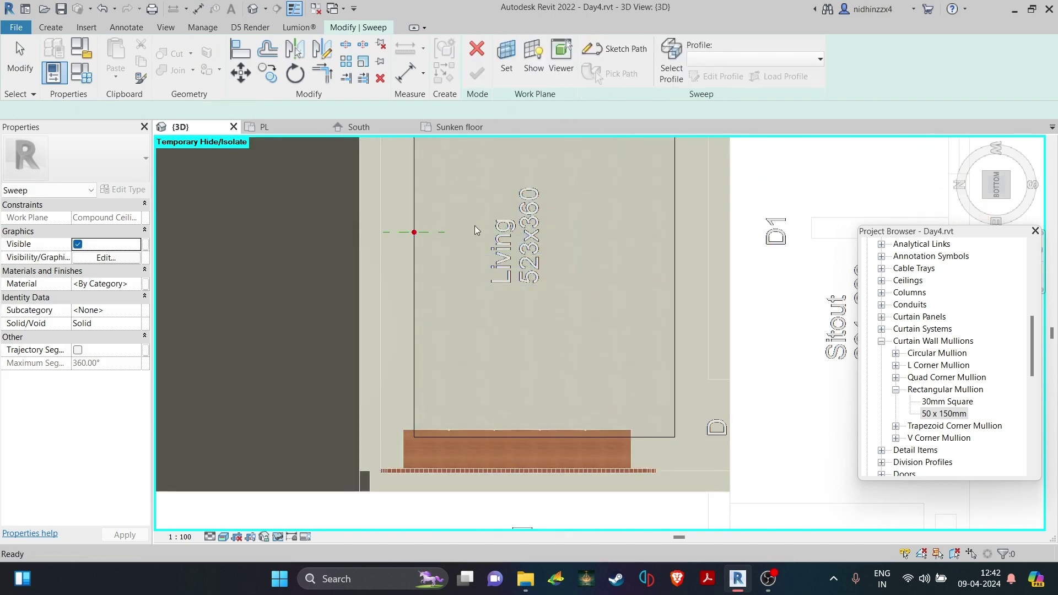
Step: Open the sweep's profile sketch in the Workplane Viewer and fit the view to the model
{"action": "left_click", "coordinate": [713, 77]}
{"action": "left_click", "coordinate": [656, 59]}
{"action": "right_click", "coordinate": [531, 217]}
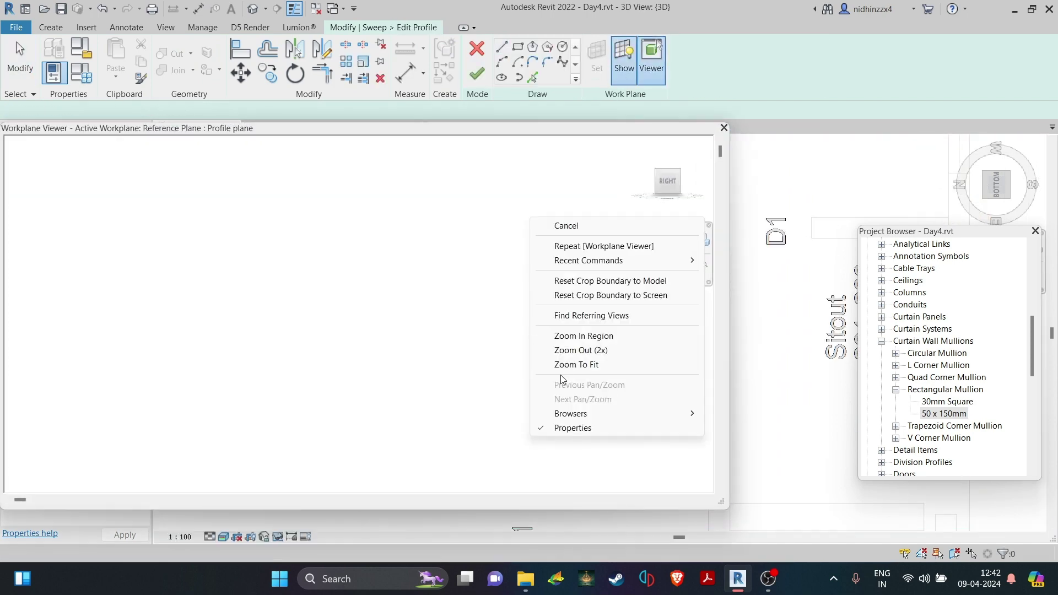
{"action": "left_click", "coordinate": [564, 364]}
Step: Examine how the profile plane's origin relates to the ceiling border, the ceiling and the slats below
{"action": "scroll", "coordinate": [551, 353], "scroll_direction": "down", "scroll_amount": 7}
{"action": "scroll", "coordinate": [526, 347], "scroll_direction": "up", "scroll_amount": 4}
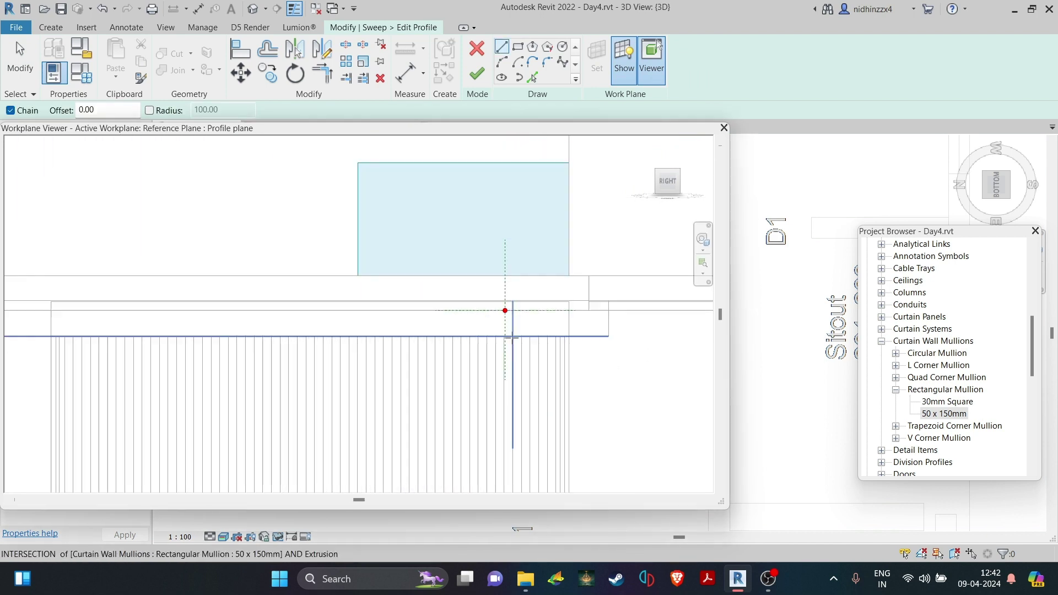
{"action": "middle_click_drag", "start_coordinate": [543, 368], "coordinate": [623, 381]}
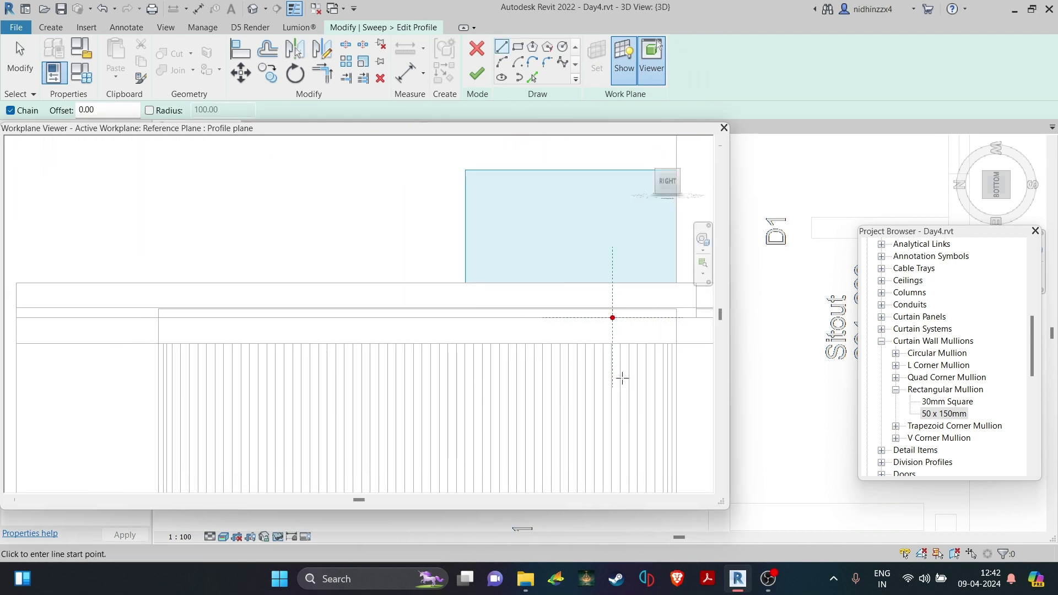
{"action": "scroll", "coordinate": [399, 375], "scroll_direction": "down", "scroll_amount": 1}
{"action": "middle_click_drag", "start_coordinate": [500, 397], "coordinate": [341, 402]}
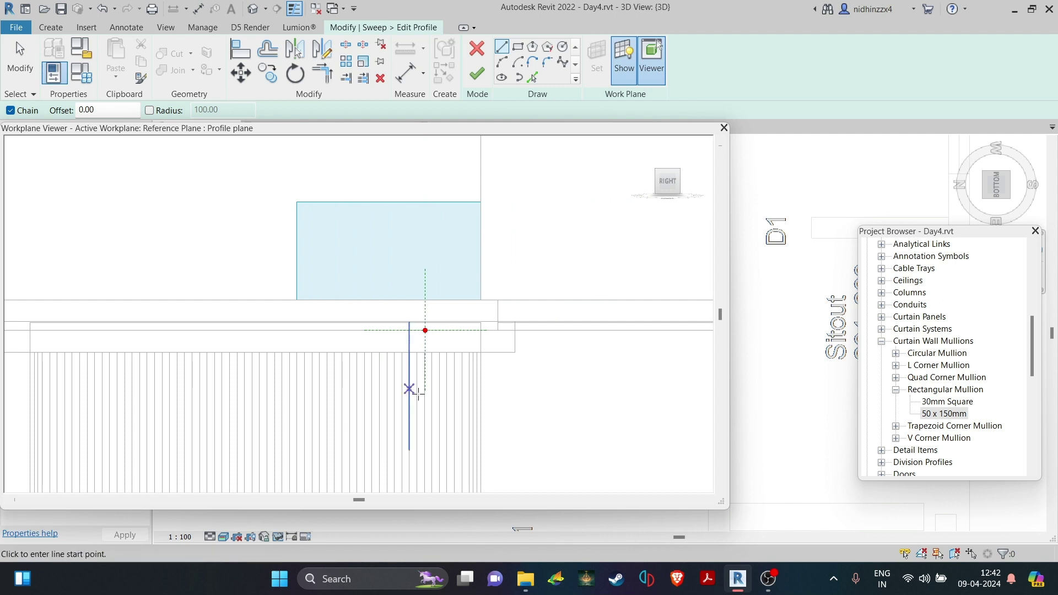
{"action": "scroll", "coordinate": [416, 339], "scroll_direction": "up", "scroll_amount": 2}
{"action": "scroll", "coordinate": [545, 359], "scroll_direction": "down", "scroll_amount": 2}
{"action": "middle_click_drag", "start_coordinate": [482, 373], "coordinate": [478, 336]}
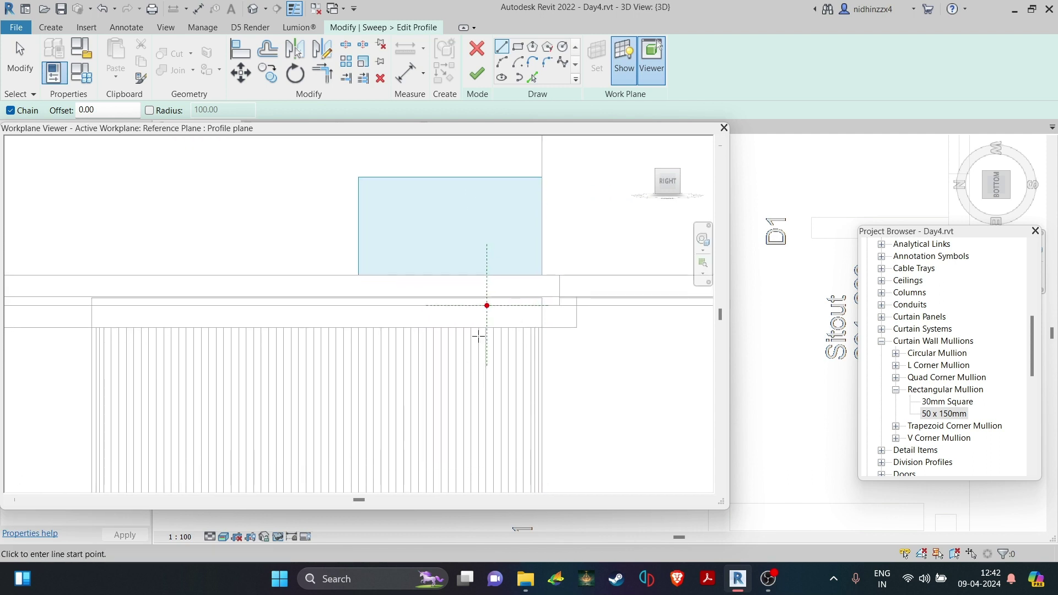
{"action": "scroll", "coordinate": [498, 298], "scroll_direction": "up", "scroll_amount": 4}
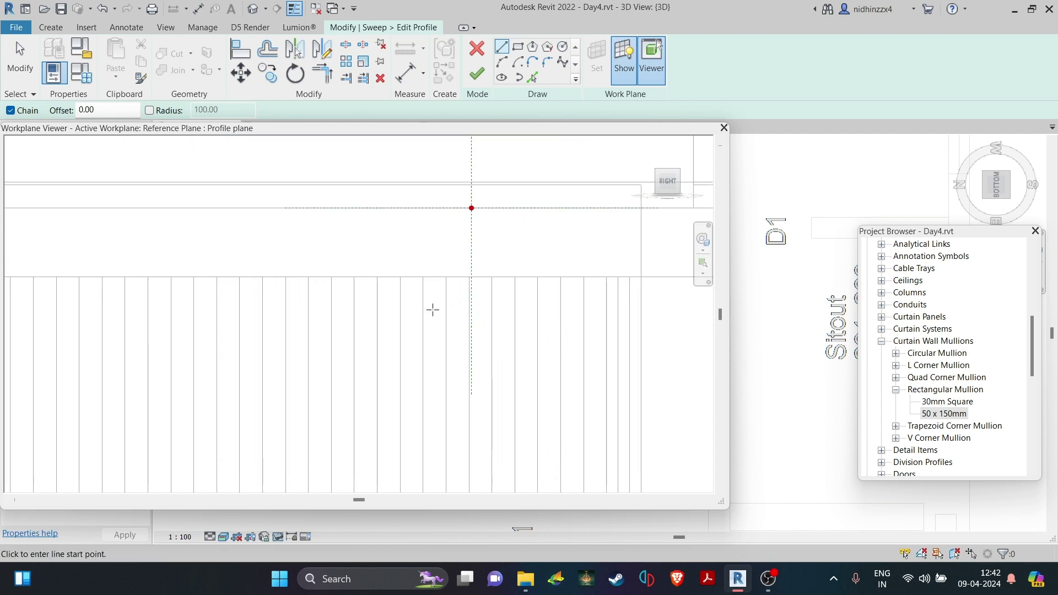
{"action": "scroll", "coordinate": [432, 309], "scroll_direction": "down", "scroll_amount": 3}
{"action": "middle_click_drag", "start_coordinate": [435, 295], "coordinate": [328, 347], "text": "shift"}
{"action": "scroll", "coordinate": [419, 292], "scroll_direction": "up", "scroll_amount": 5}
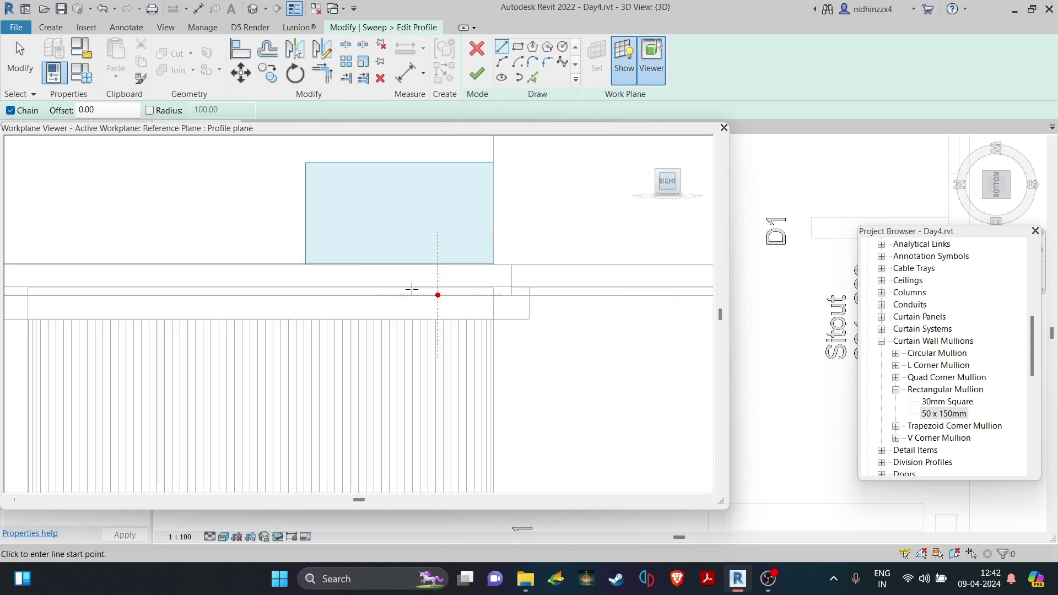
Step: Draw a vertical profile line 15 long from the profile origin down to the border extrusion's lower edge
{"action": "scroll", "coordinate": [429, 331], "scroll_direction": "up", "scroll_amount": 2}
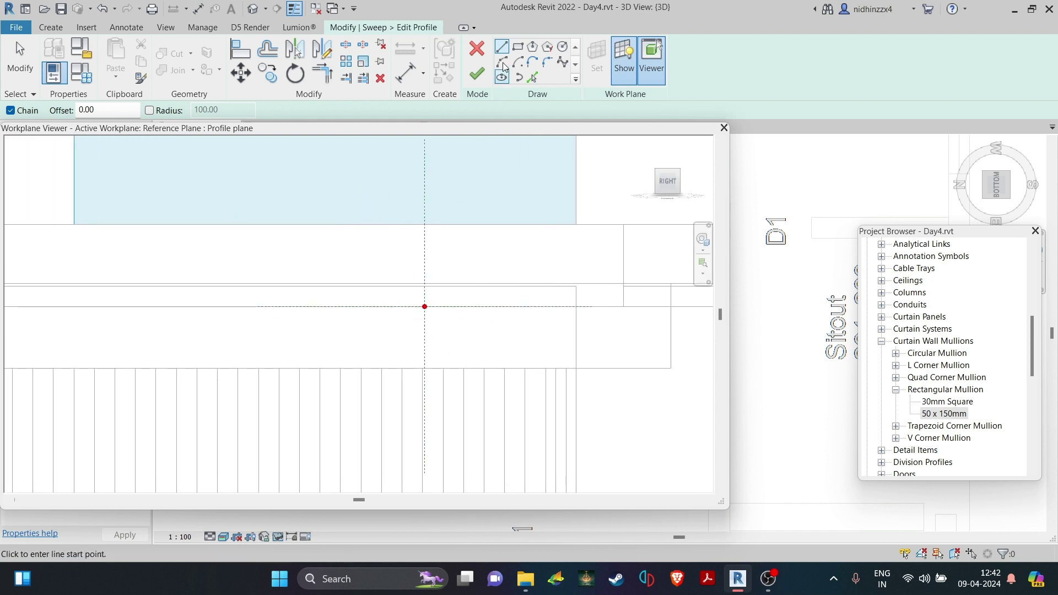
{"action": "scroll", "coordinate": [425, 353], "scroll_direction": "up", "scroll_amount": 3}
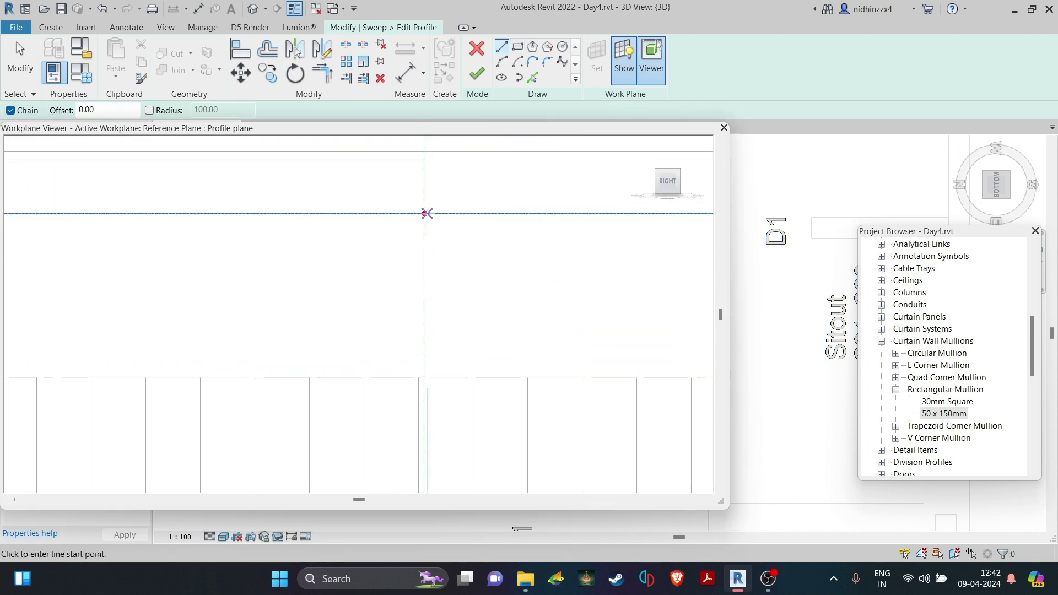
{"action": "left_click", "coordinate": [424, 213]}
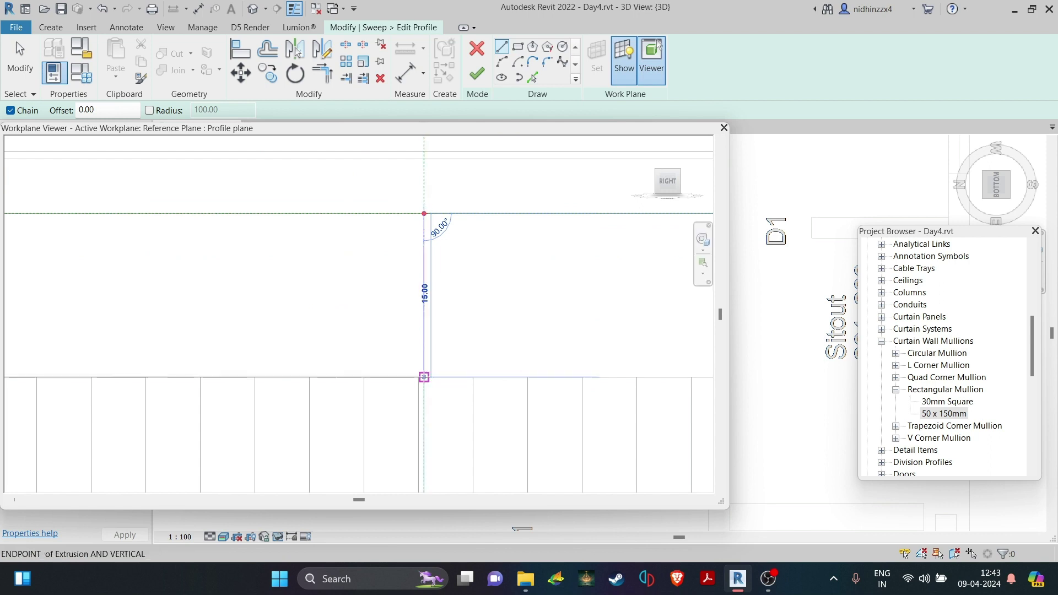
{"action": "left_click", "coordinate": [423, 376]}
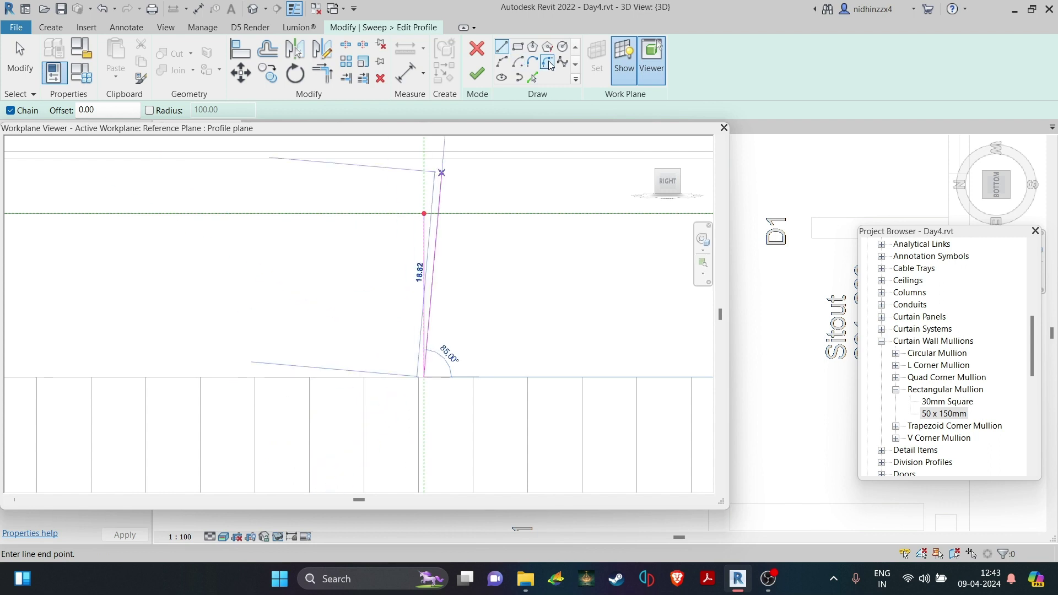
Step: Draw an S-shaped spline from the vertical line's lower end up to just past the path's horizontal reference line
{"action": "left_click", "coordinate": [562, 61]}
{"action": "scroll", "coordinate": [423, 374], "scroll_direction": "up", "scroll_amount": 2}
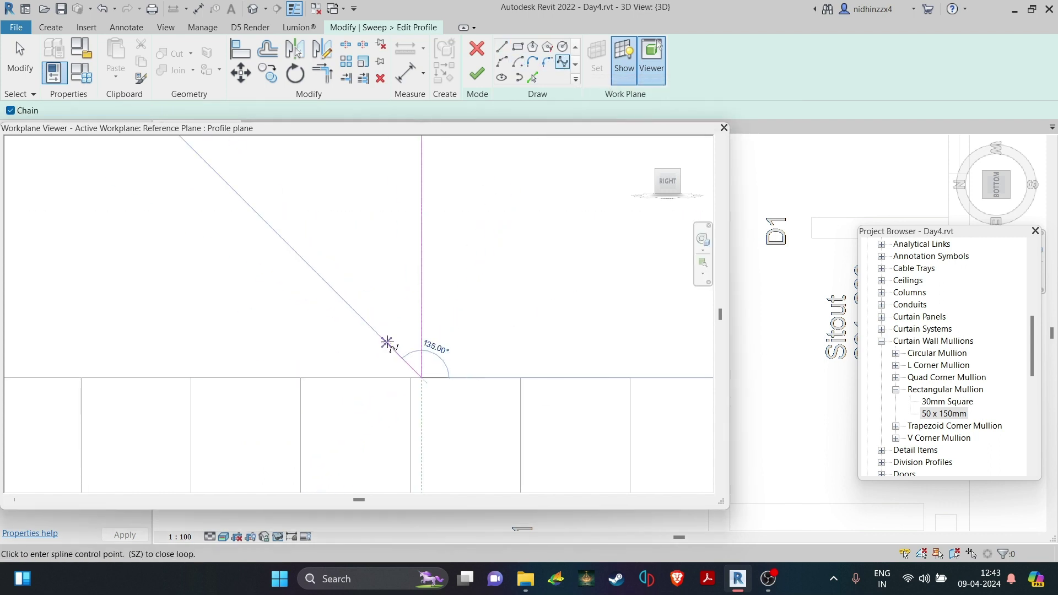
{"action": "left_click", "coordinate": [372, 343]}
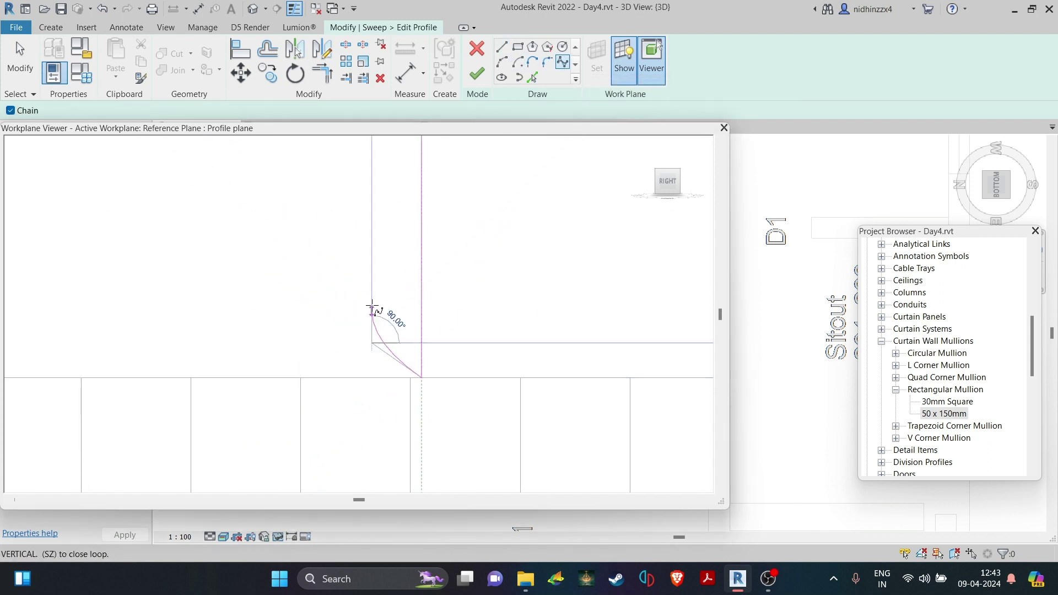
{"action": "left_click", "coordinate": [337, 184]}
{"action": "scroll", "coordinate": [337, 184], "scroll_direction": "down", "scroll_amount": 2}
{"action": "middle_click_drag", "start_coordinate": [346, 183], "coordinate": [336, 345]}
{"action": "left_click", "coordinate": [334, 309]}
{"action": "left_click", "coordinate": [328, 297]}
{"action": "left_click", "coordinate": [297, 276]}
{"action": "left_click", "coordinate": [271, 259]}
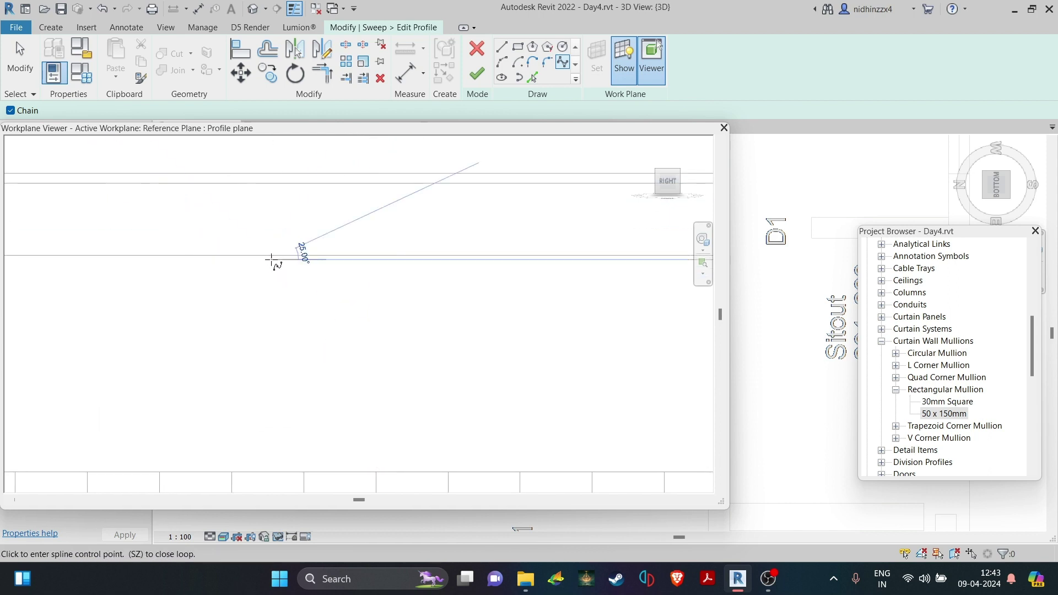
{"action": "scroll", "coordinate": [271, 255], "scroll_direction": "up", "scroll_amount": 3}
{"action": "left_click", "coordinate": [272, 256]}
{"action": "key", "text": "Escape"}
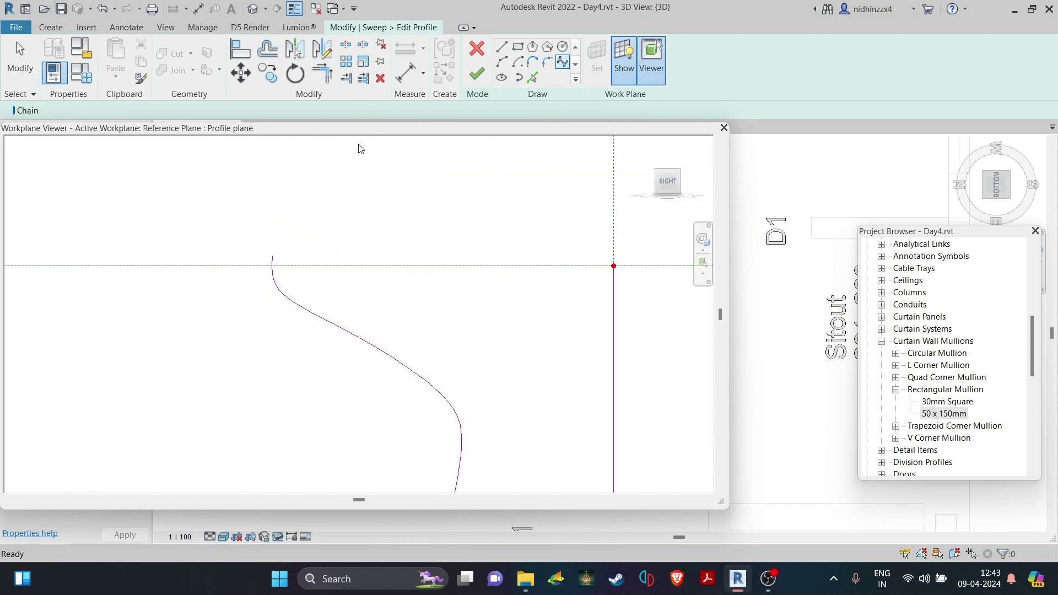
Step: Draw a horizontal profile line about 4.64 long from the profile origin toward the spline's upper end
{"action": "left_click", "coordinate": [502, 46]}
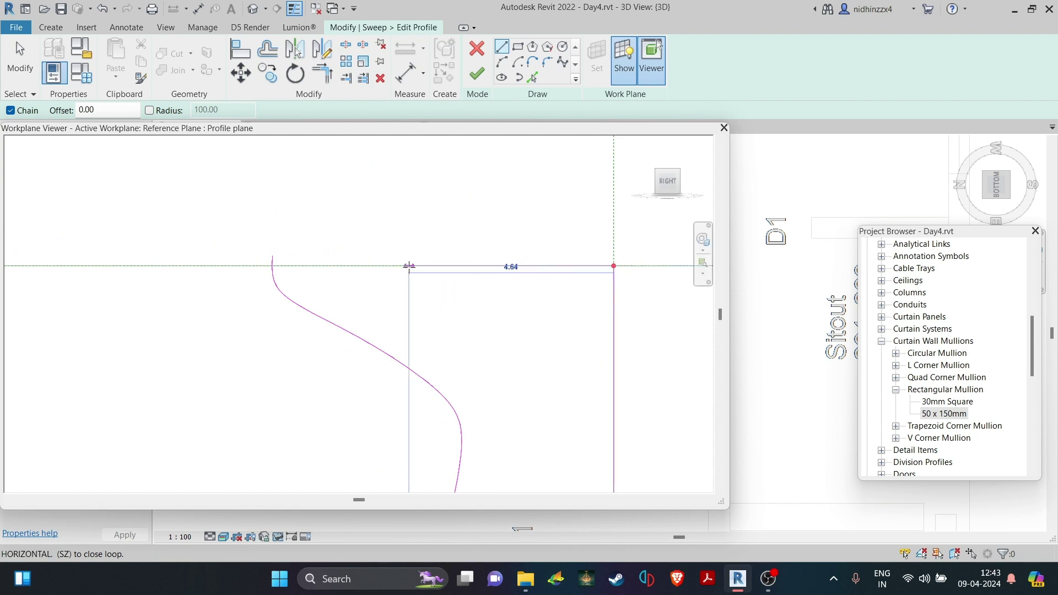
{"action": "left_click", "coordinate": [409, 266]}
{"action": "key", "text": "Escape"}
{"action": "key", "text": "Escape"}
{"action": "left_click", "coordinate": [322, 72]}
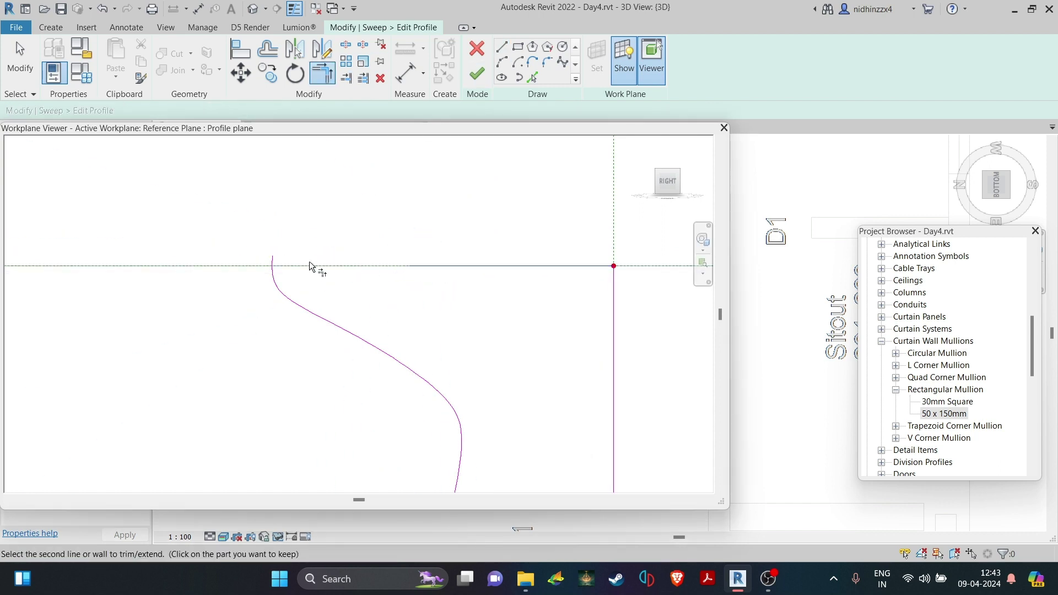
{"action": "key", "text": "Escape"}
{"action": "key", "text": "Escape"}
Step: Extend the profile's upper line so its free end meets the spline's upper endpoint, closing the loop
{"action": "scroll", "coordinate": [378, 255], "scroll_direction": "up", "scroll_amount": 2}
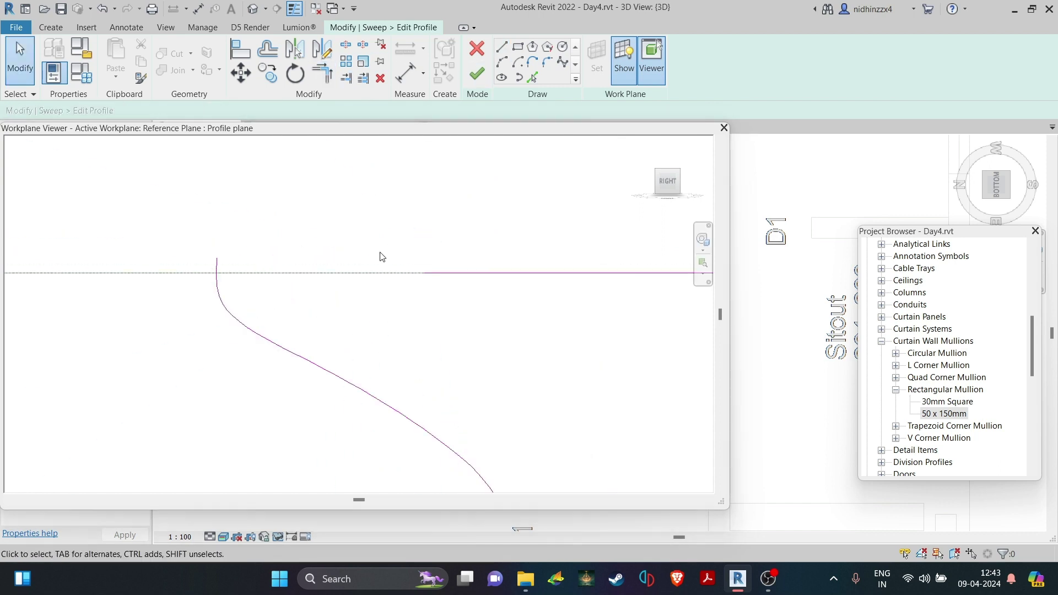
{"action": "left_click_drag", "start_coordinate": [425, 273], "coordinate": [356, 268]}
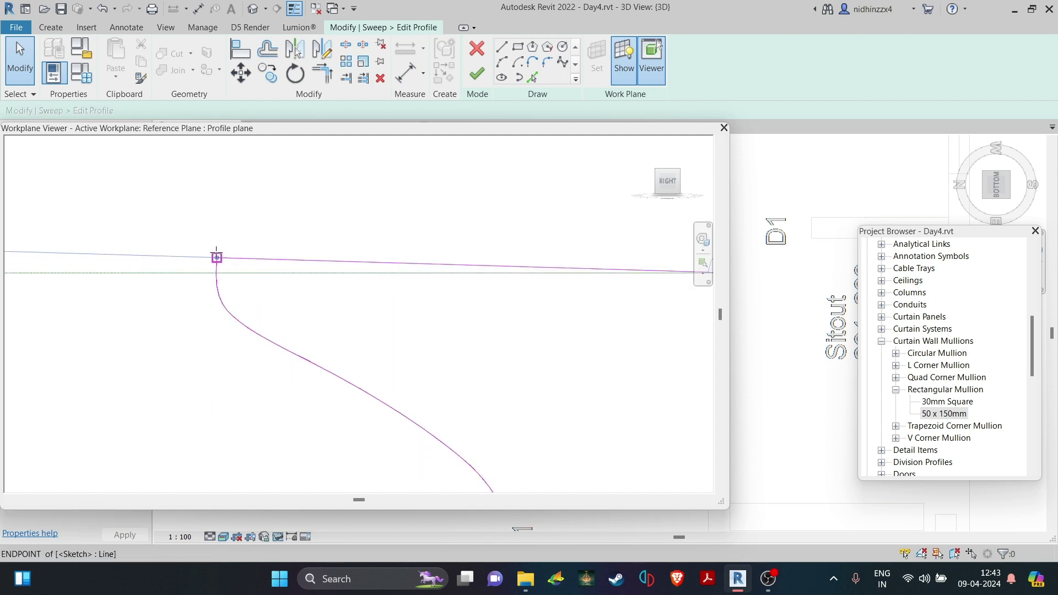
{"action": "scroll", "coordinate": [222, 289], "scroll_direction": "down", "scroll_amount": 2}
{"action": "scroll", "coordinate": [220, 289], "scroll_direction": "up", "scroll_amount": 2}
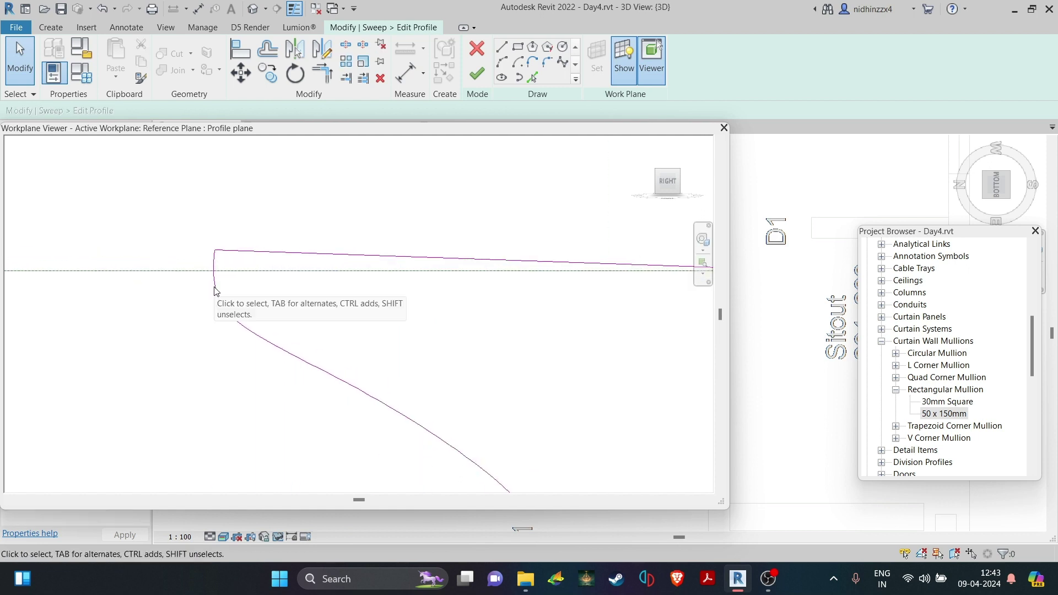
Step: Align the profile's upper corner with the horizontal reference line, then finish the profile and the cornice sweep
{"action": "mouse_move", "coordinate": [219, 256]}
{"action": "left_mouse_down"}
{"action": "mouse_move", "coordinate": [203, 257]}
{"action": "mouse_move", "coordinate": [209, 265]}
{"action": "left_mouse_up"}
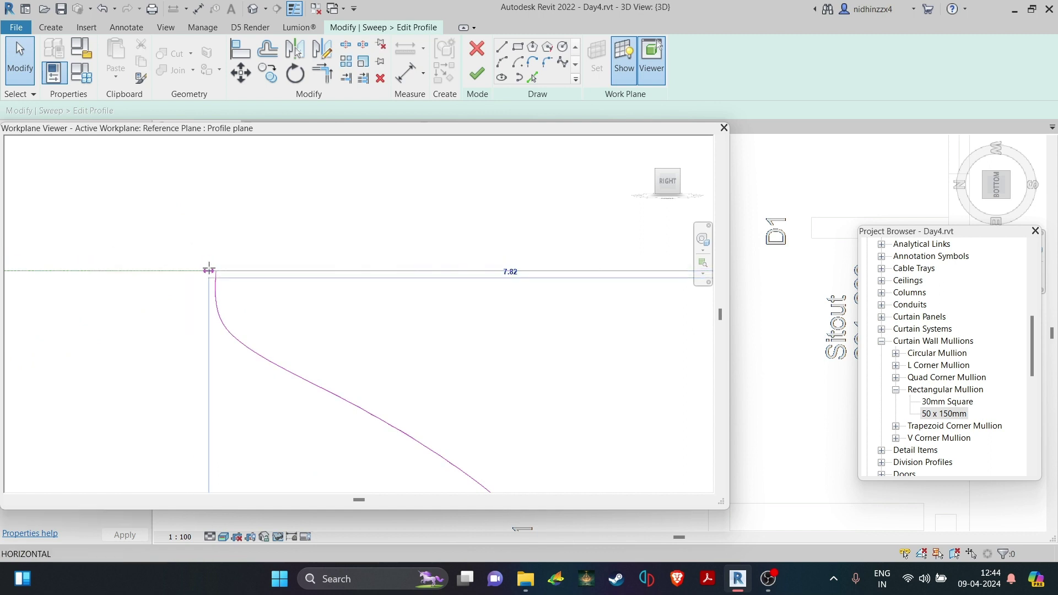
{"action": "scroll", "coordinate": [223, 265], "scroll_direction": "down", "scroll_amount": 3}
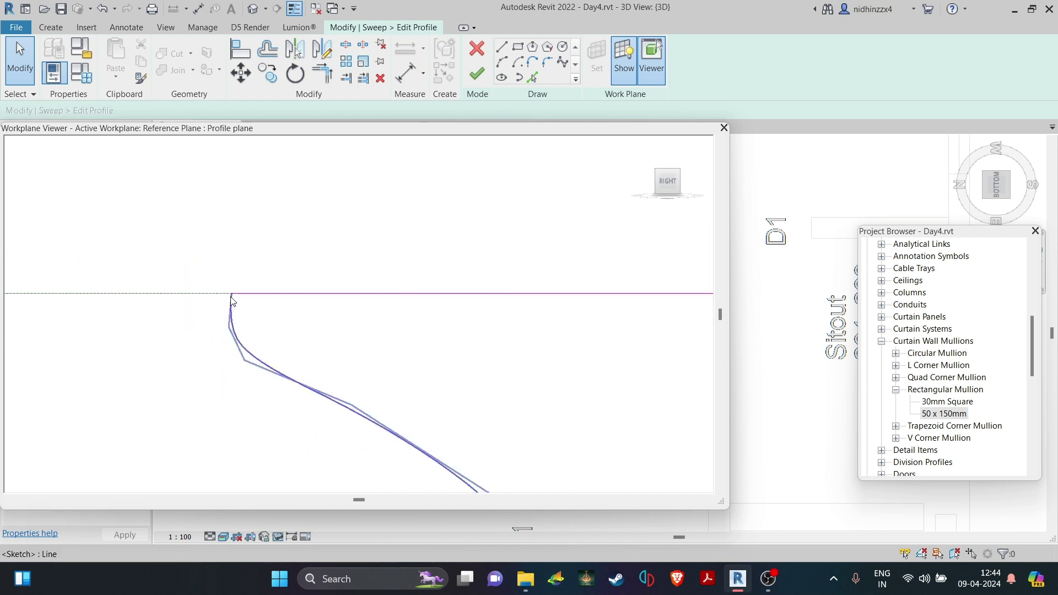
{"action": "left_click", "coordinate": [479, 71]}
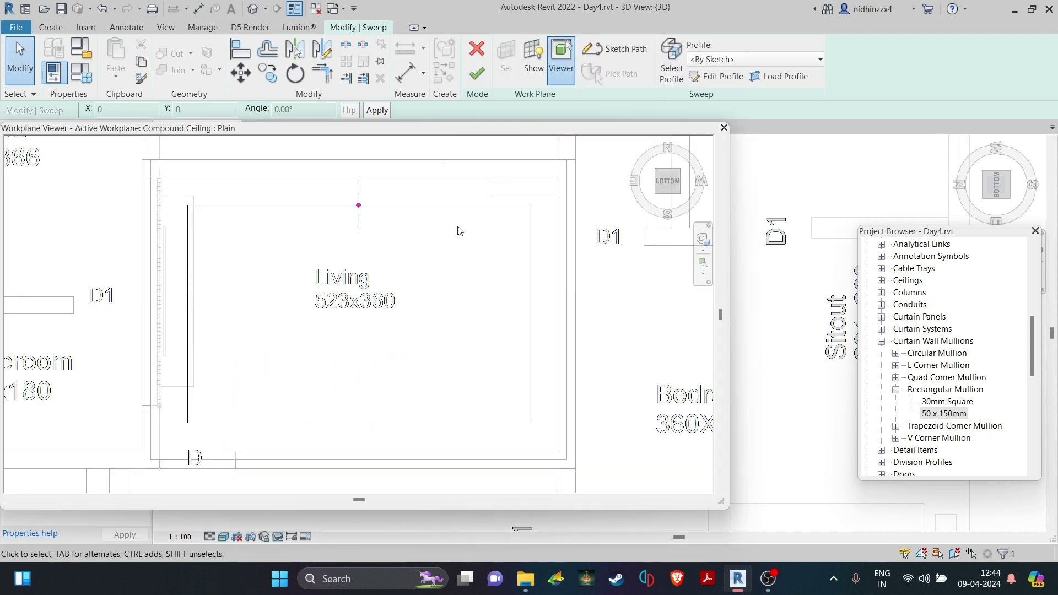
{"action": "left_click", "coordinate": [477, 73]}
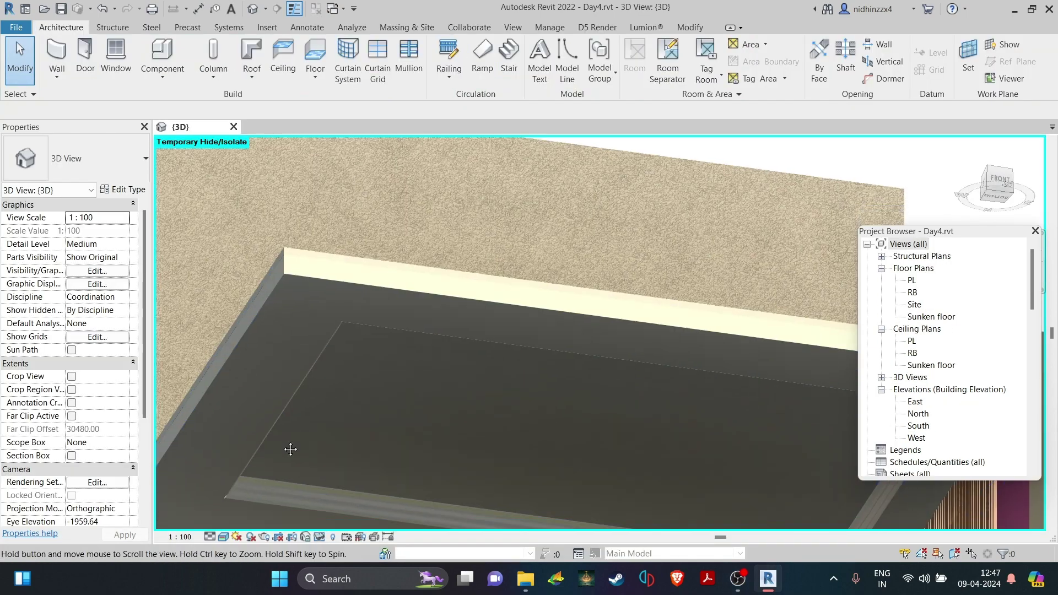
Step: Examine the cornice along the dropped ceiling's inner edge, including its corners, from below and above
{"action": "middle_click_drag", "start_coordinate": [291, 448], "coordinate": [289, 275]}
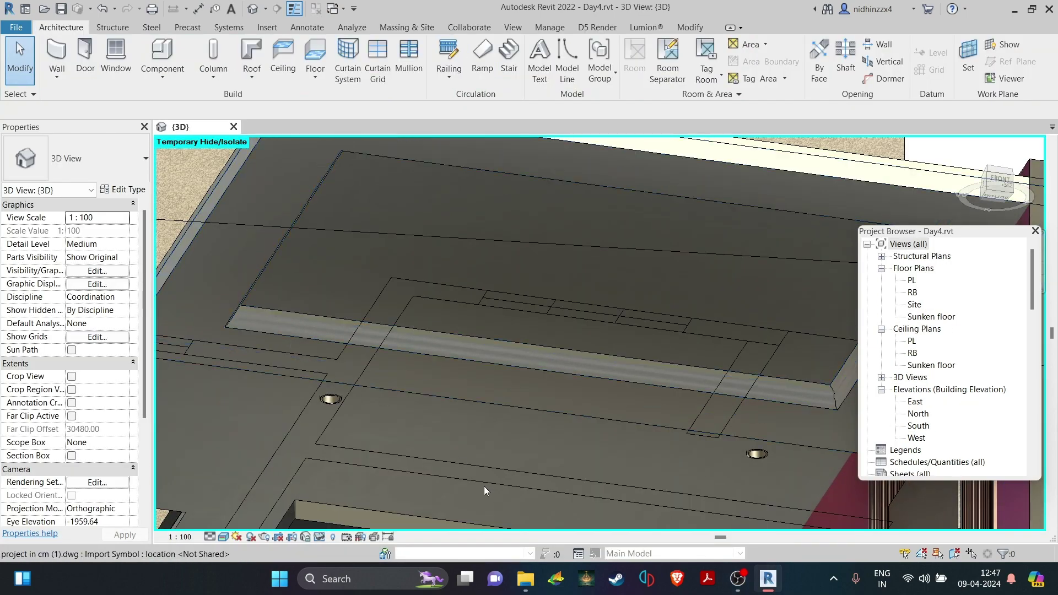
{"action": "scroll", "coordinate": [484, 486], "scroll_direction": "down", "scroll_amount": 1}
{"action": "scroll", "coordinate": [805, 406], "scroll_direction": "up", "scroll_amount": 5}
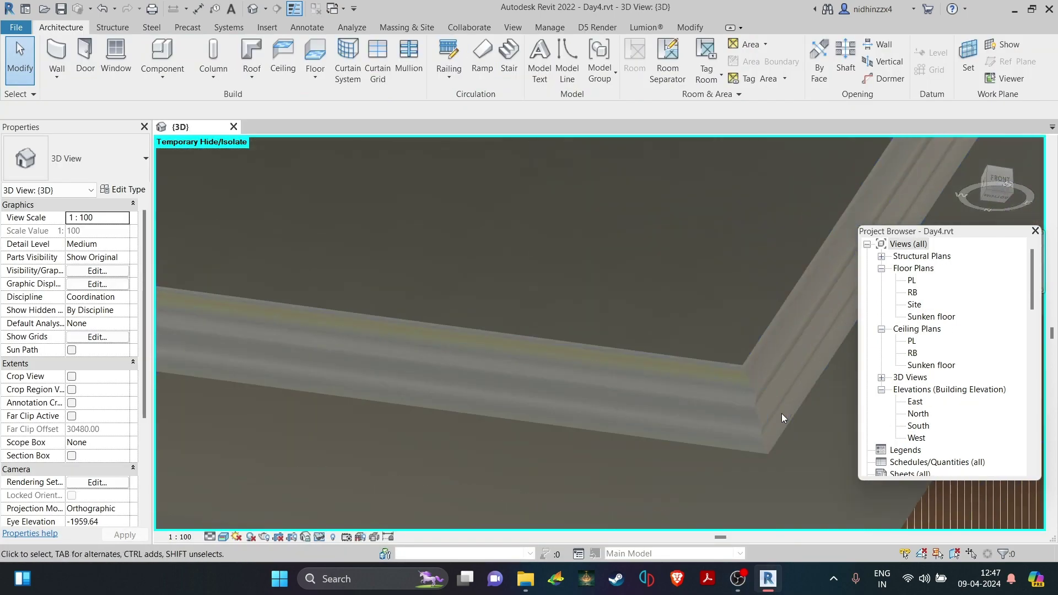
{"action": "scroll", "coordinate": [726, 394], "scroll_direction": "up", "scroll_amount": 3}
{"action": "scroll", "coordinate": [720, 385], "scroll_direction": "down", "scroll_amount": 8}
{"action": "left_click", "coordinate": [702, 389]}
{"action": "middle_click_drag", "start_coordinate": [702, 389], "coordinate": [519, 529], "text": "shift"}
{"action": "left_click", "coordinate": [372, 465]}
{"action": "scroll", "coordinate": [489, 372], "scroll_direction": "down", "scroll_amount": 3}
{"action": "middle_click_drag", "start_coordinate": [490, 372], "coordinate": [466, 410], "text": "shift"}
{"action": "middle_click_drag", "start_coordinate": [466, 410], "coordinate": [404, 512]}
{"action": "scroll", "coordinate": [461, 303], "scroll_direction": "up", "scroll_amount": 3}
{"action": "scroll", "coordinate": [410, 430], "scroll_direction": "down", "scroll_amount": 1}
Step: Start loading a component family and browse from the Desktop to the Revit Components folder
{"action": "left_click", "coordinate": [164, 61]}
{"action": "left_click", "coordinate": [558, 54]}
{"action": "left_click", "coordinate": [191, 212]}
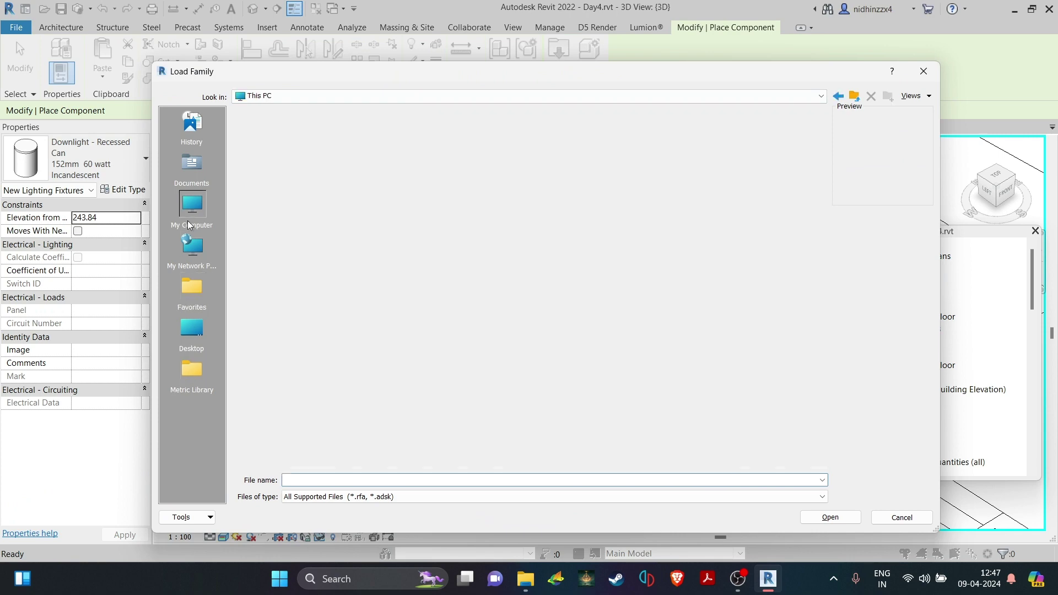
{"action": "left_click", "coordinate": [192, 332]}
{"action": "double_click", "coordinate": [474, 144]}
{"action": "double_click", "coordinate": [414, 236]}
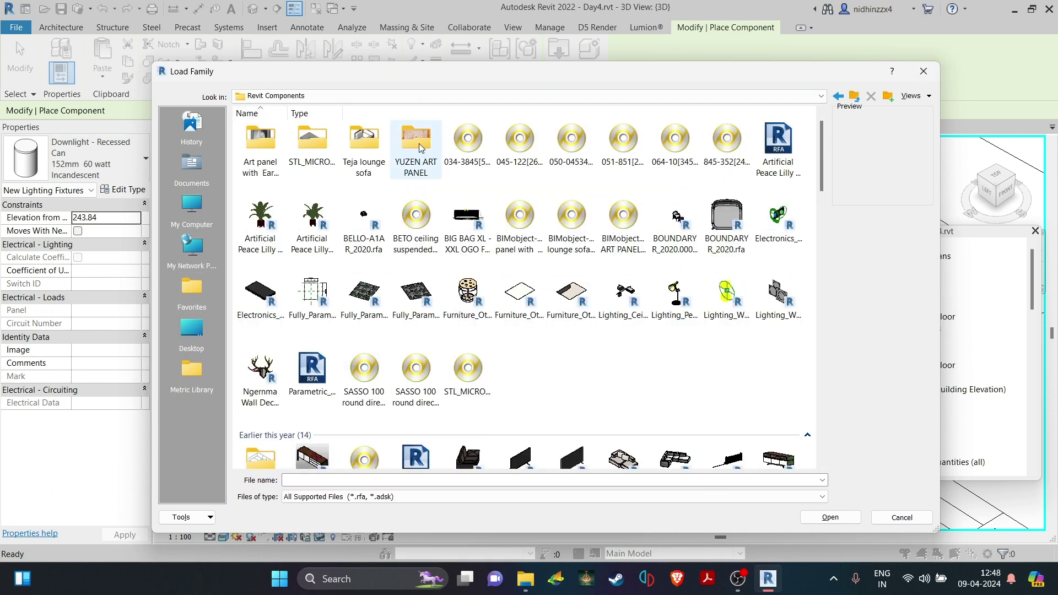
Step: Load the Ceiling - Linear light family from the Interior Lights folder
{"action": "scroll", "coordinate": [414, 144], "scroll_direction": "down", "scroll_amount": 5}
{"action": "double_click", "coordinate": [303, 133]}
{"action": "double_click", "coordinate": [263, 157]}
{"action": "double_click", "coordinate": [305, 155]}
{"action": "double_click", "coordinate": [363, 139]}
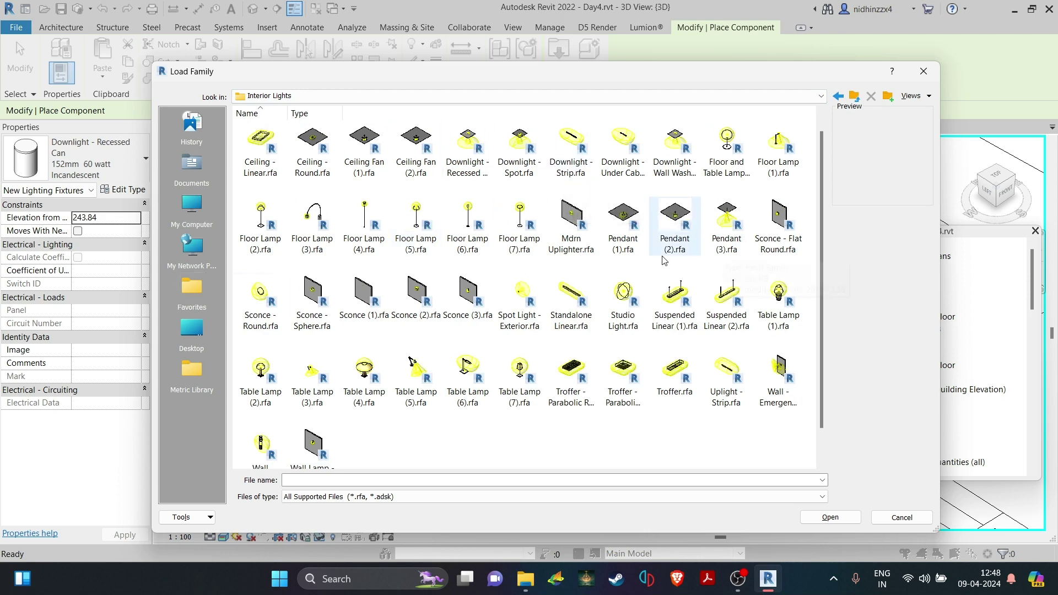
{"action": "scroll", "coordinate": [472, 424], "scroll_direction": "down", "scroll_amount": 2}
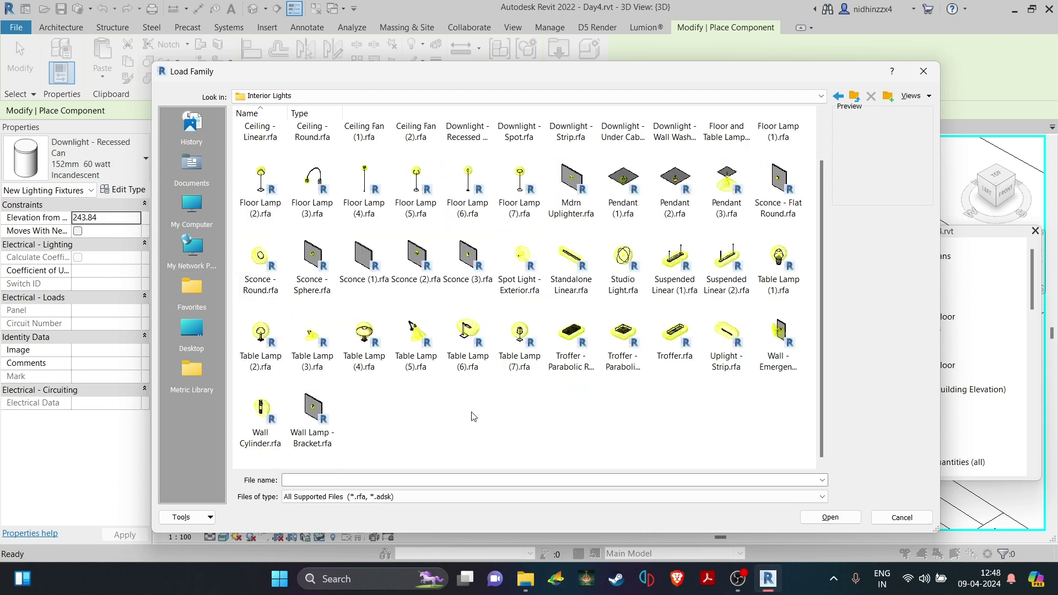
{"action": "scroll", "coordinate": [473, 418], "scroll_direction": "up", "scroll_amount": 2}
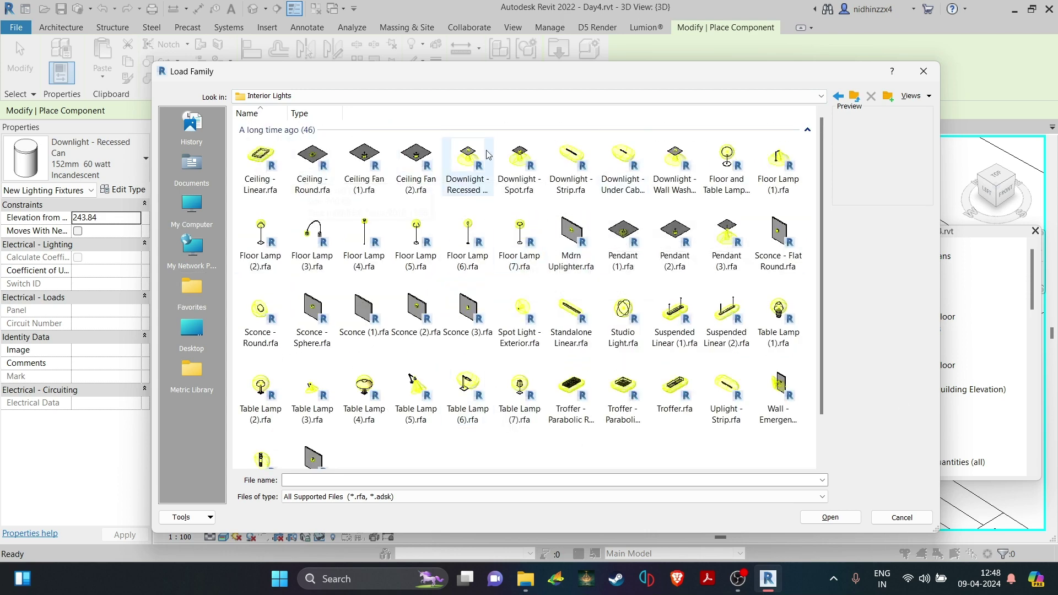
{"action": "double_click", "coordinate": [270, 190]}
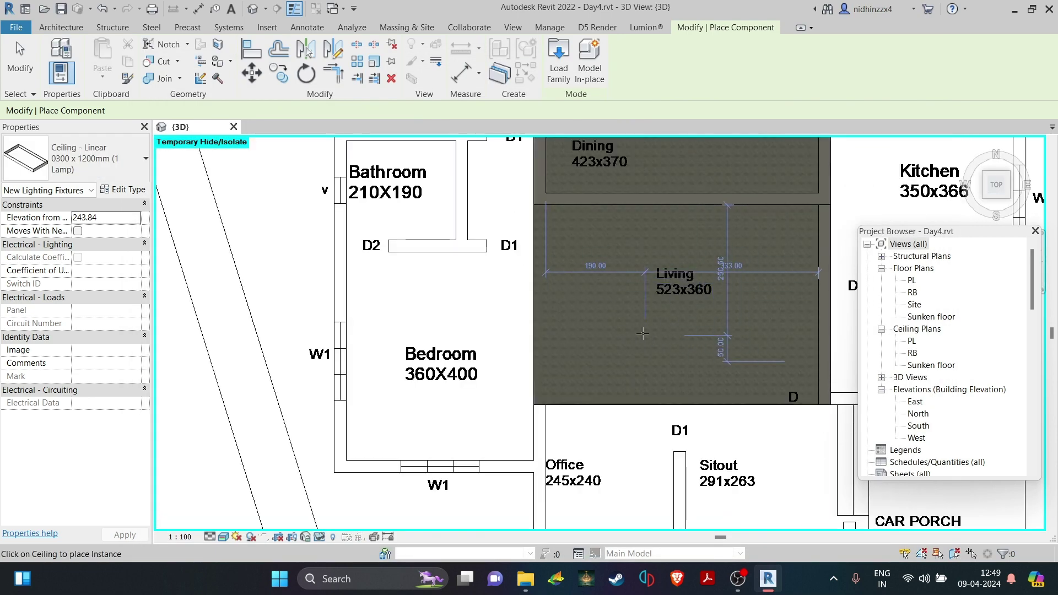
Step: Place the 0300 x 1200mm (1 Lamp) light on the living room ceiling and display the 3D view as unshaded lines
{"action": "left_click", "coordinate": [223, 536]}
{"action": "left_click", "coordinate": [250, 482]}
{"action": "key", "text": "Escape"}
{"action": "left_click_drag", "start_coordinate": [670, 380], "coordinate": [670, 441], "text": "shift"}
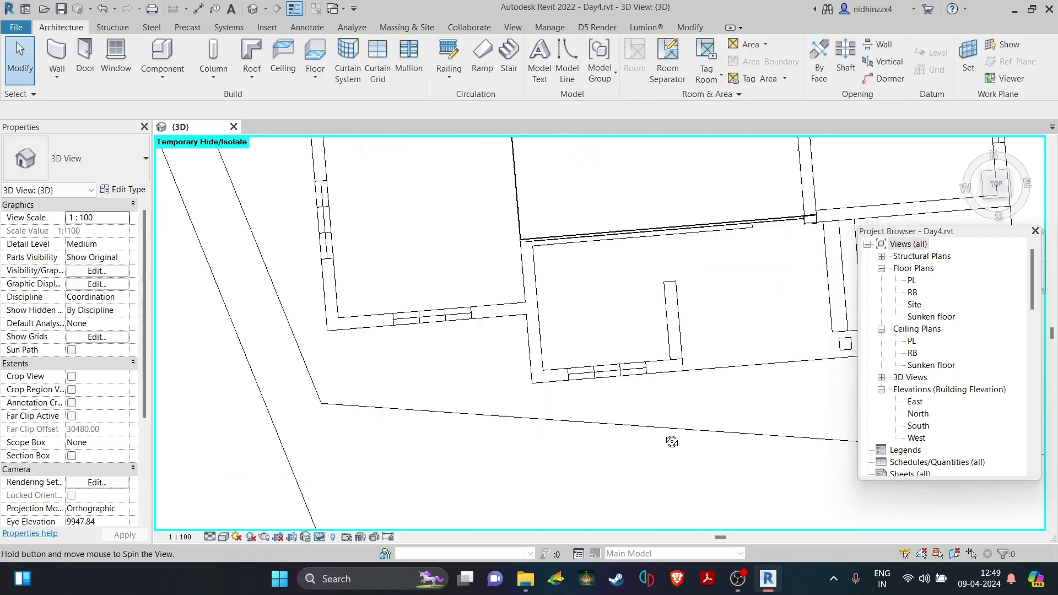
{"action": "middle_click_drag", "start_coordinate": [670, 441], "coordinate": [686, 593], "text": "shift"}
{"action": "left_click", "coordinate": [474, 424]}
{"action": "middle_click_drag", "start_coordinate": [474, 423], "coordinate": [488, 269], "text": "shift"}
{"action": "scroll", "coordinate": [479, 316], "scroll_direction": "up", "scroll_amount": 5}
Step: Set the linear ceiling light type's length and width both to 200
{"action": "left_click", "coordinate": [480, 329]}
{"action": "left_click", "coordinate": [123, 190]}
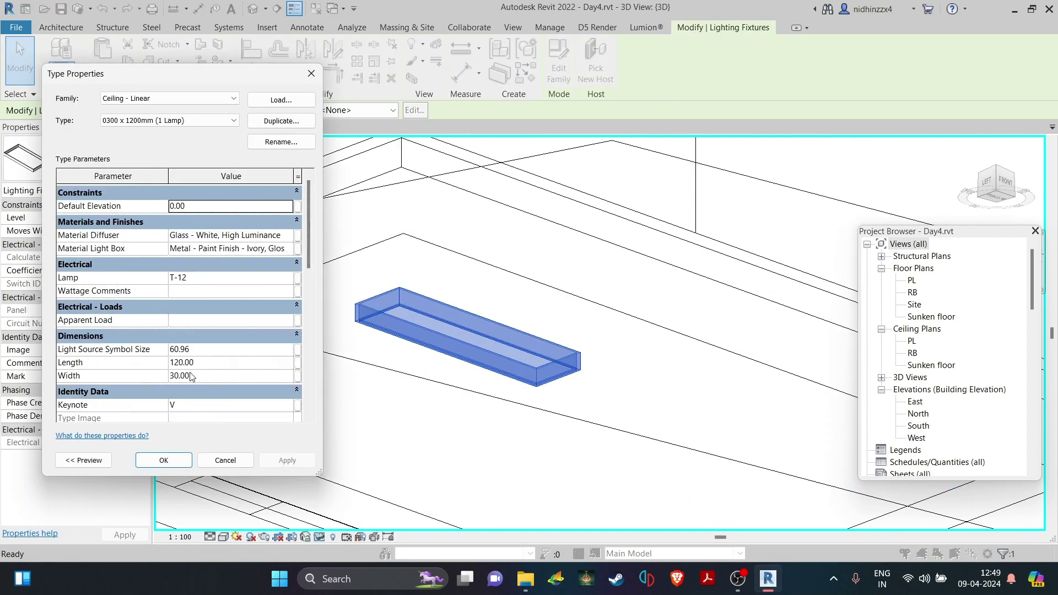
{"action": "left_click", "coordinate": [274, 459]}
{"action": "left_click", "coordinate": [216, 375]}
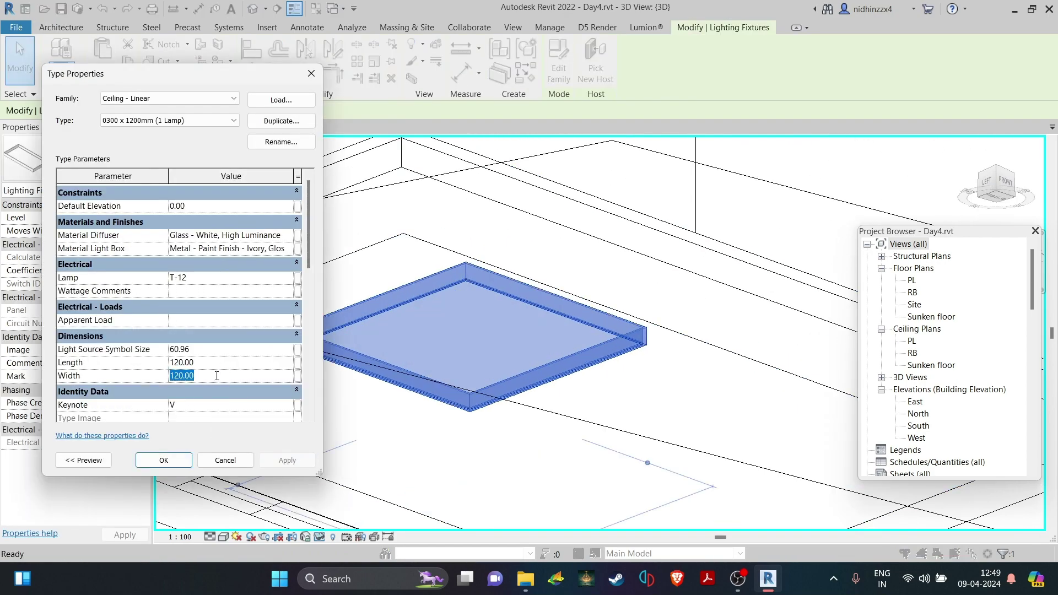
{"action": "left_click", "coordinate": [285, 463]}
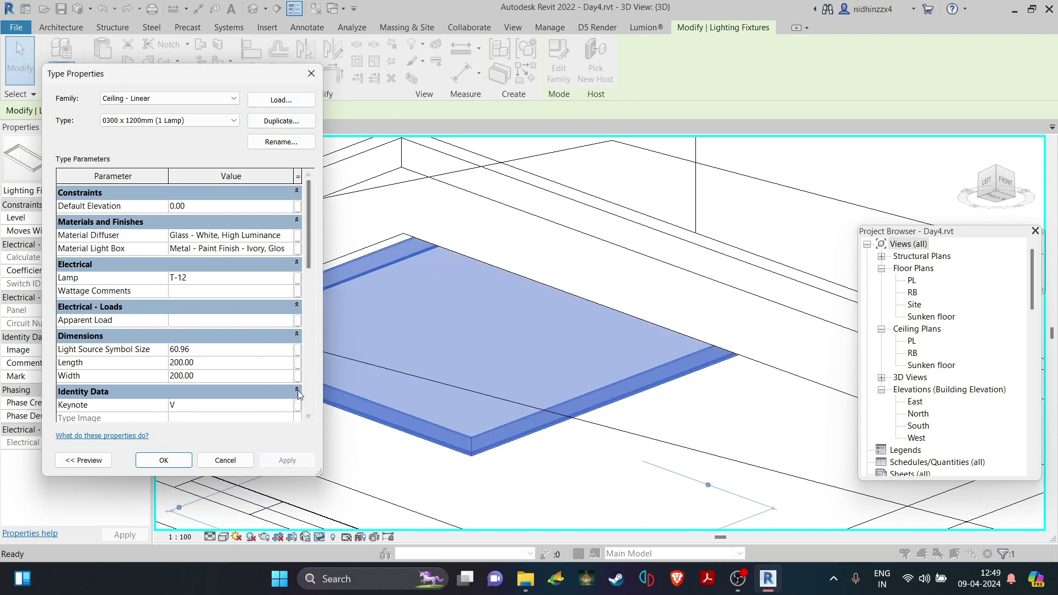
{"action": "left_click", "coordinate": [311, 73]}
Step: Show the model in wireframe from the top and nudge the square light to about the centre of the cornice border
{"action": "scroll", "coordinate": [347, 448], "scroll_direction": "down", "scroll_amount": 4}
{"action": "middle_click_drag", "start_coordinate": [347, 448], "coordinate": [265, 504], "text": "shift"}
{"action": "left_click", "coordinate": [223, 536]}
{"action": "left_click", "coordinate": [253, 467]}
{"action": "middle_click_drag", "start_coordinate": [394, 400], "coordinate": [443, 484], "text": "shift"}
{"action": "left_click", "coordinate": [996, 185]}
{"action": "scroll", "coordinate": [722, 350], "scroll_direction": "down", "scroll_amount": 1}
{"action": "middle_click_drag", "start_coordinate": [722, 351], "coordinate": [585, 411]}
{"action": "key", "text": "Up"}
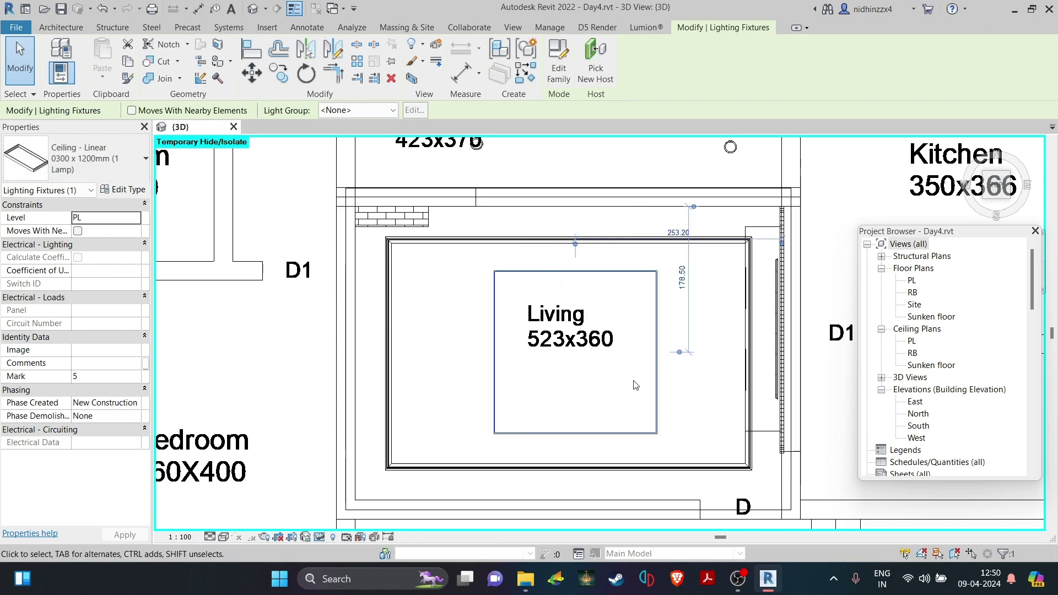
Step: Open the square ceiling light's type properties and look through its parameters
{"action": "middle_click_drag", "start_coordinate": [374, 479], "coordinate": [515, 297], "text": "shift"}
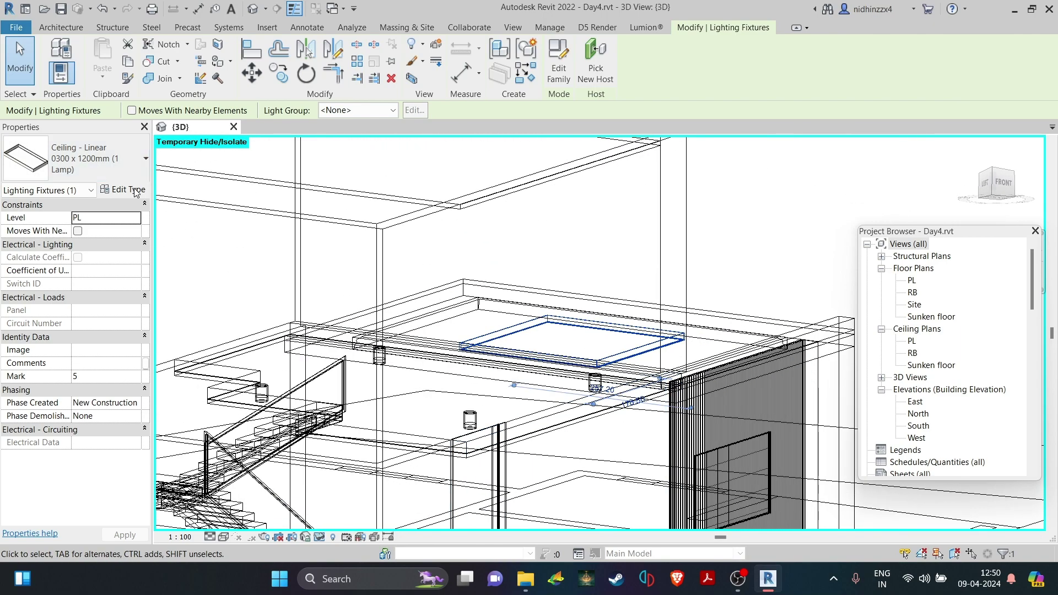
{"action": "left_click", "coordinate": [136, 191]}
{"action": "scroll", "coordinate": [169, 321], "scroll_direction": "down", "scroll_amount": 7}
{"action": "scroll", "coordinate": [171, 321], "scroll_direction": "down", "scroll_amount": 1}
{"action": "scroll", "coordinate": [170, 321], "scroll_direction": "up", "scroll_amount": 6}
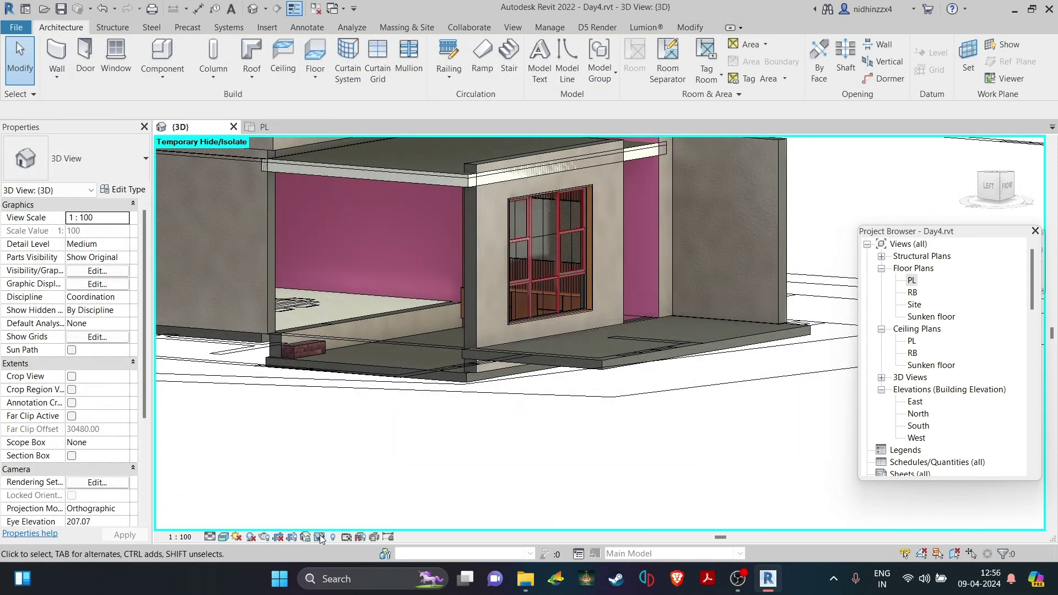
Step: Reset the temporary hide/isolate in the 3D view to bring back the whole model
{"action": "left_click", "coordinate": [319, 536]}
{"action": "left_click", "coordinate": [352, 519]}
{"action": "middle_click_drag", "start_coordinate": [342, 502], "coordinate": [441, 516], "text": "shift"}
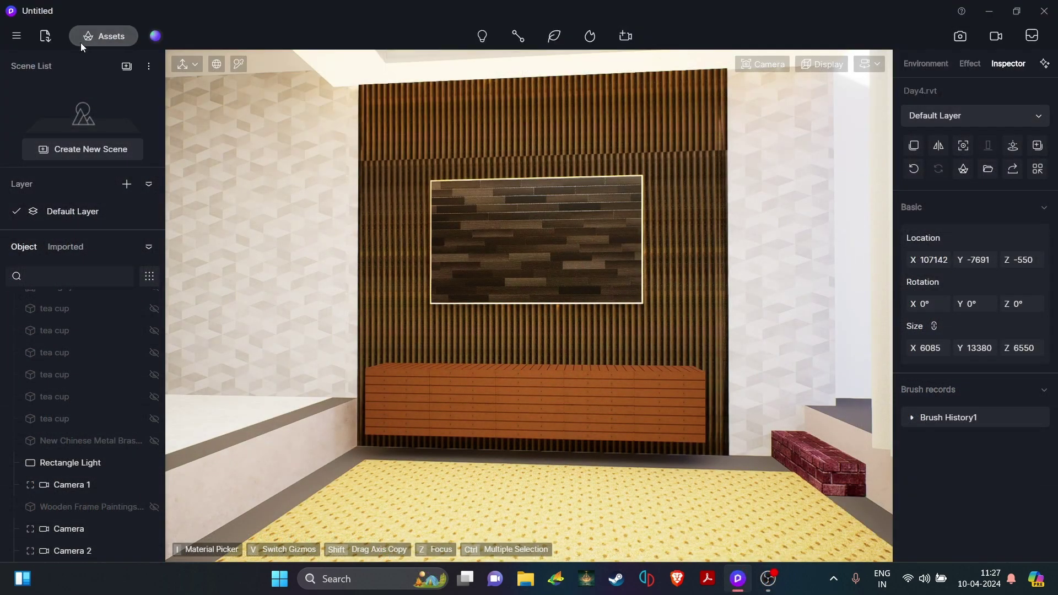
Step: In D5 Render, open the online material assets and search for wood
{"action": "left_click", "coordinate": [87, 38]}
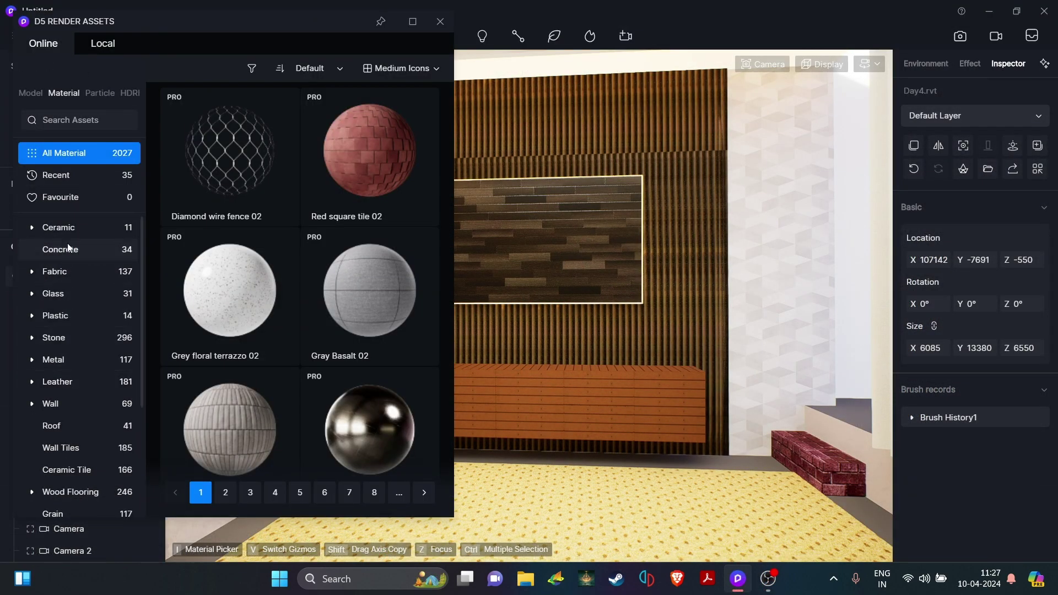
{"action": "scroll", "coordinate": [67, 243], "scroll_direction": "down", "scroll_amount": 1}
{"action": "scroll", "coordinate": [54, 283], "scroll_direction": "up", "scroll_amount": 1}
{"action": "left_click", "coordinate": [61, 113]}
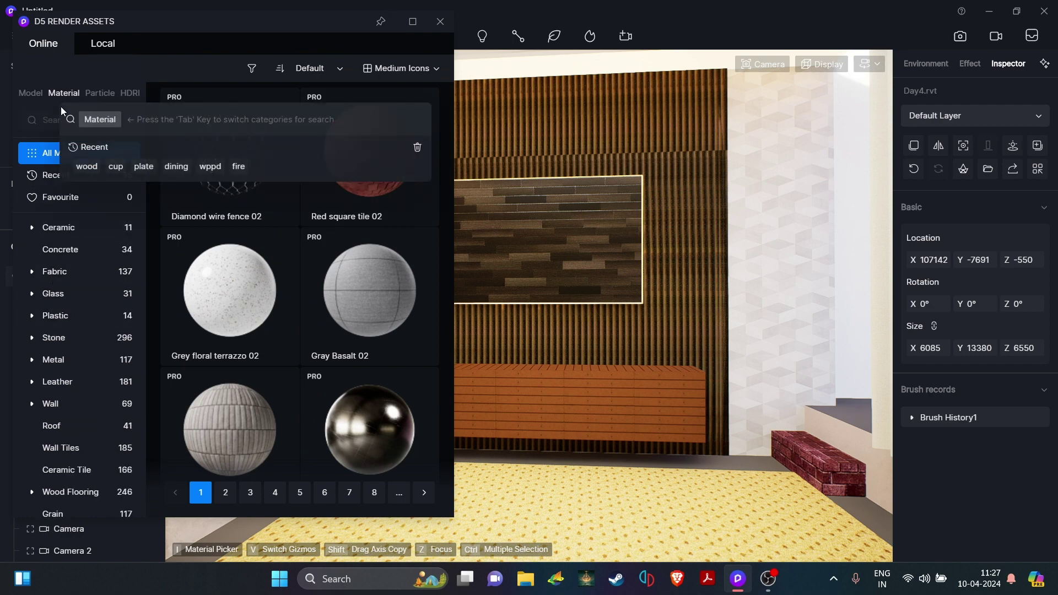
{"action": "left_click", "coordinate": [84, 165]}
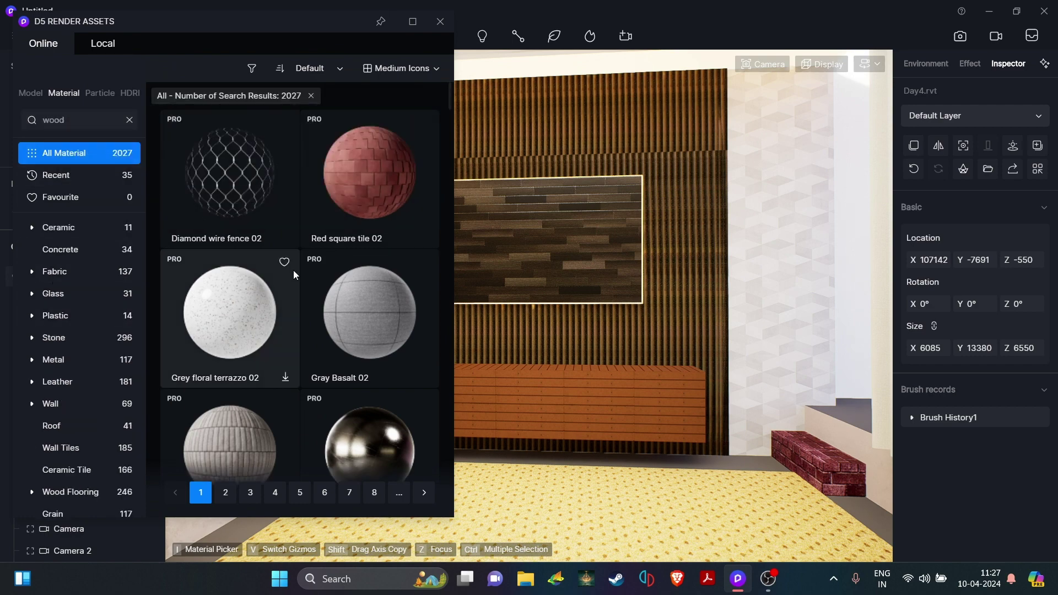
Step: Apply the Brown Solid Wood Floor4 material to the floating TV cabinet
{"action": "scroll", "coordinate": [294, 271], "scroll_direction": "down", "scroll_amount": 2}
{"action": "scroll", "coordinate": [292, 274], "scroll_direction": "down", "scroll_amount": 6}
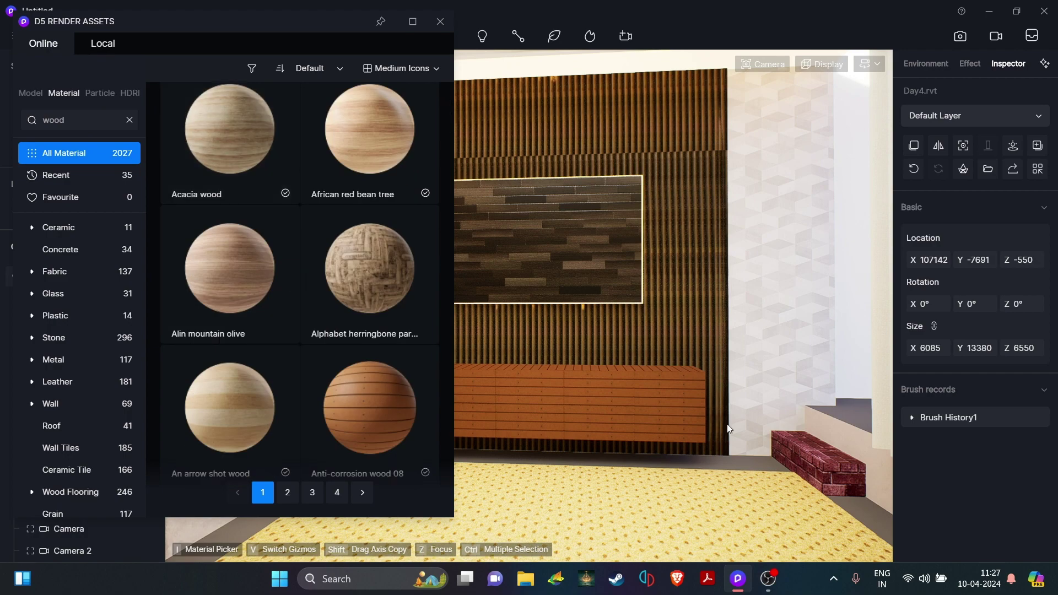
{"action": "right_click_drag", "start_coordinate": [584, 441], "coordinate": [331, 438]}
{"action": "scroll", "coordinate": [252, 365], "scroll_direction": "down", "scroll_amount": 10}
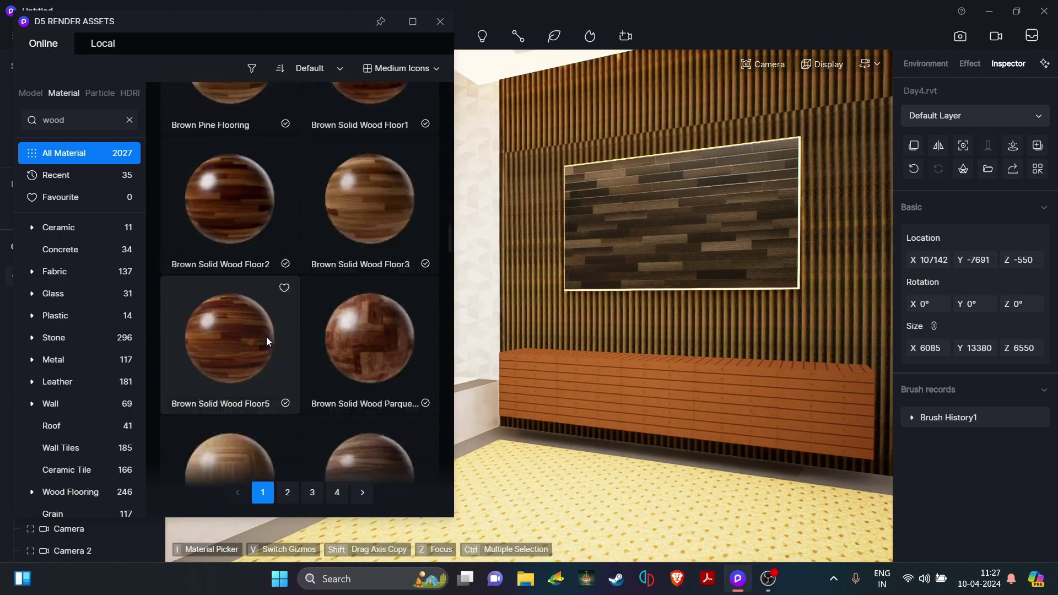
{"action": "left_click_drag", "start_coordinate": [252, 253], "coordinate": [437, 390]}
Step: Apply the Cherry wood material to the slatted wall panel with a 0.1 texture stretch and 90° rotation
{"action": "scroll", "coordinate": [437, 391], "scroll_direction": "down", "scroll_amount": 5}
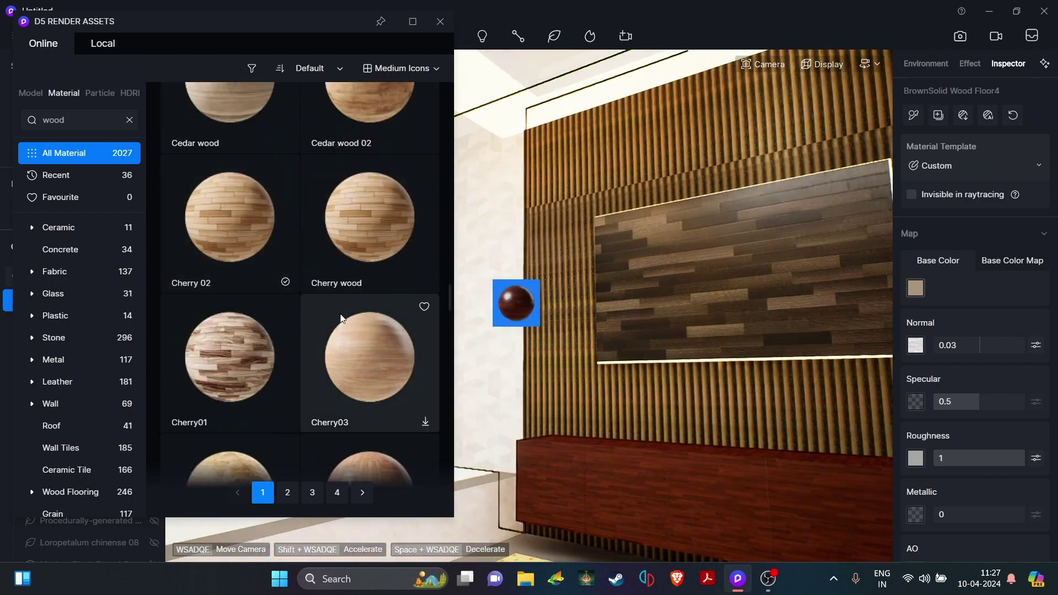
{"action": "left_click", "coordinate": [405, 222]}
{"action": "left_click_drag", "start_coordinate": [405, 221], "coordinate": [728, 384]}
Step: Find I-shaped parquet015 among the wood materials and apply it to the slatted wall panel
{"action": "scroll", "coordinate": [310, 417], "scroll_direction": "down", "scroll_amount": 5}
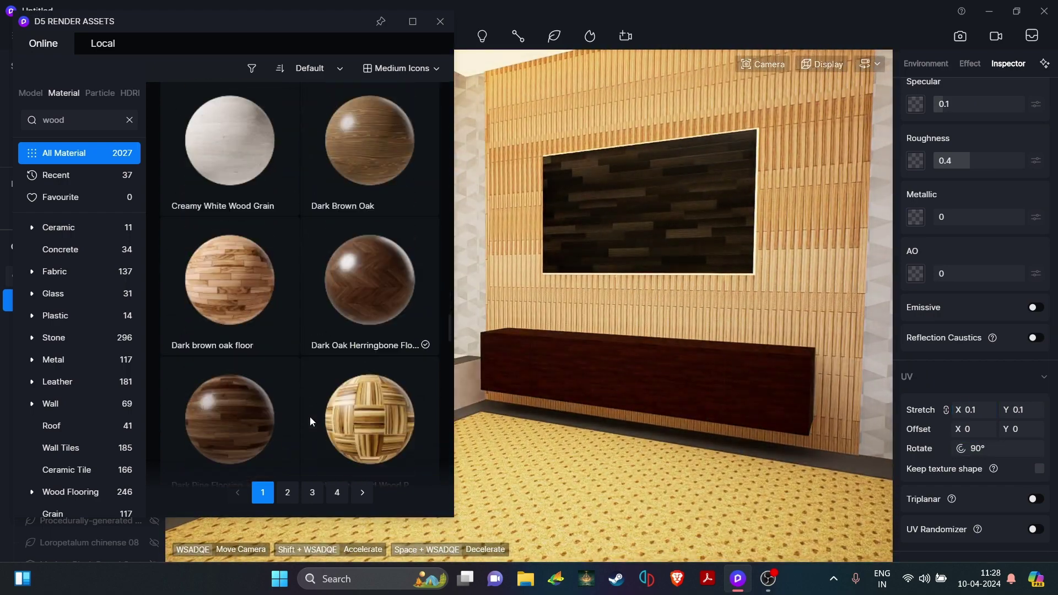
{"action": "scroll", "coordinate": [224, 389], "scroll_direction": "down", "scroll_amount": 5}
{"action": "scroll", "coordinate": [223, 389], "scroll_direction": "down", "scroll_amount": 15}
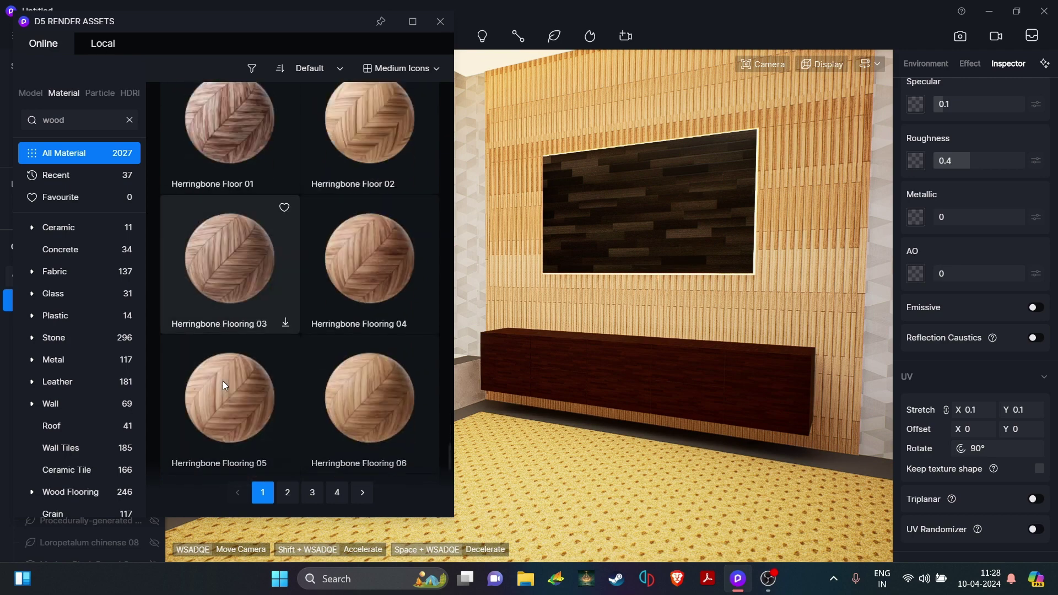
{"action": "scroll", "coordinate": [337, 359], "scroll_direction": "down", "scroll_amount": 2}
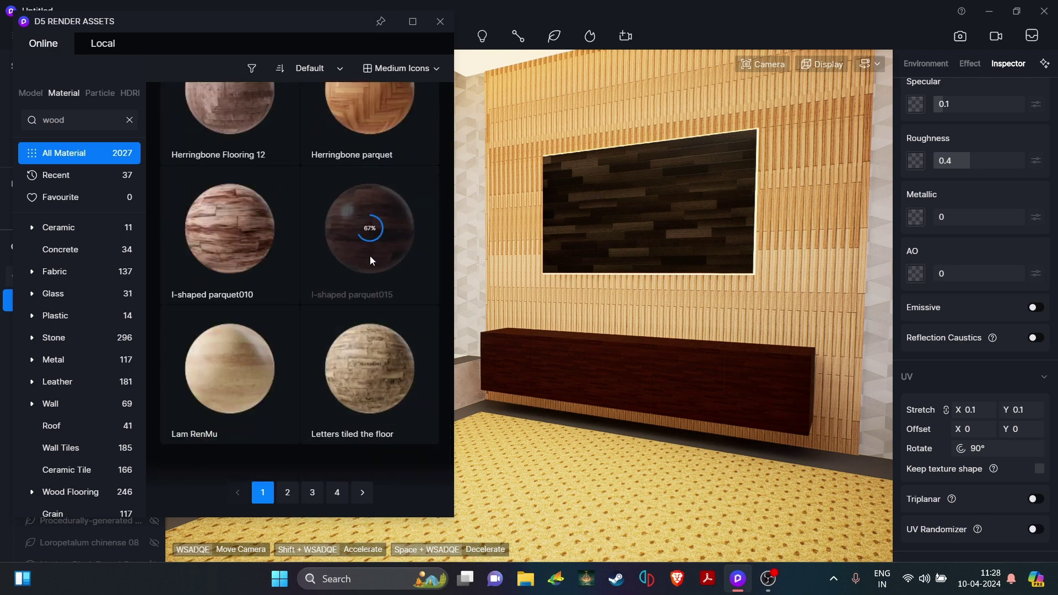
{"action": "left_click_drag", "start_coordinate": [370, 255], "coordinate": [832, 283]}
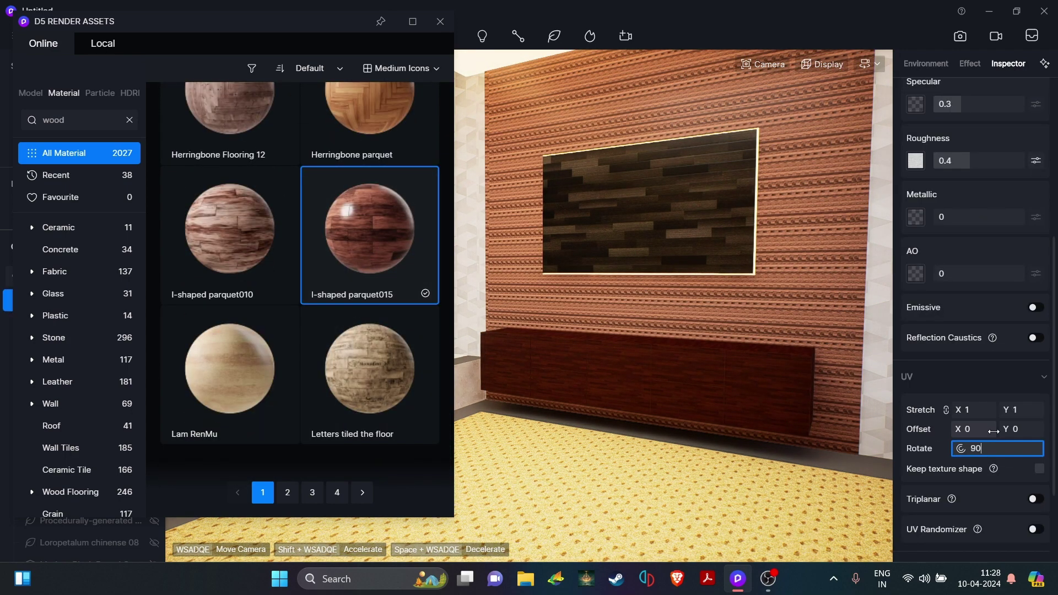
Step: Rotate the slatted panel's parquet texture to 90° and set its UV stretch to 0.01
{"action": "key", "text": "Return"}
{"action": "left_click", "coordinate": [979, 410]}
{"action": "type", "text": "0.1"}
{"action": "key", "text": "Return"}
{"action": "left_click", "coordinate": [980, 410]}
{"action": "type", "text": "0.01"}
{"action": "key", "text": "Return"}
{"action": "right_click_drag", "start_coordinate": [565, 372], "coordinate": [771, 260]}
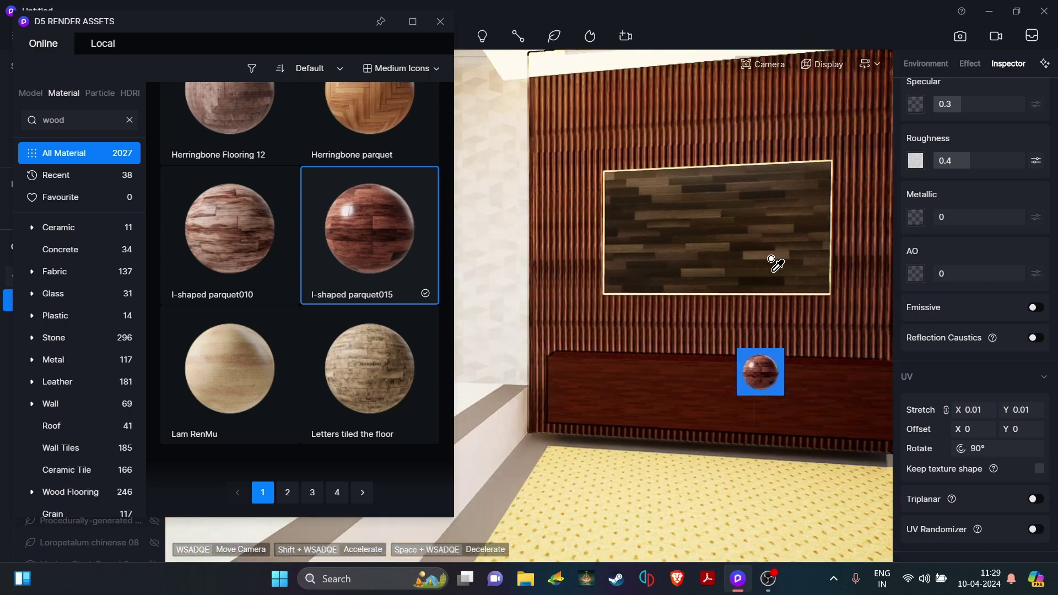
Step: Download the Lam RenMu material and apply it to the floating TV cabinet
{"action": "left_click", "coordinate": [256, 355]}
{"action": "scroll", "coordinate": [259, 355], "scroll_direction": "up", "scroll_amount": 1}
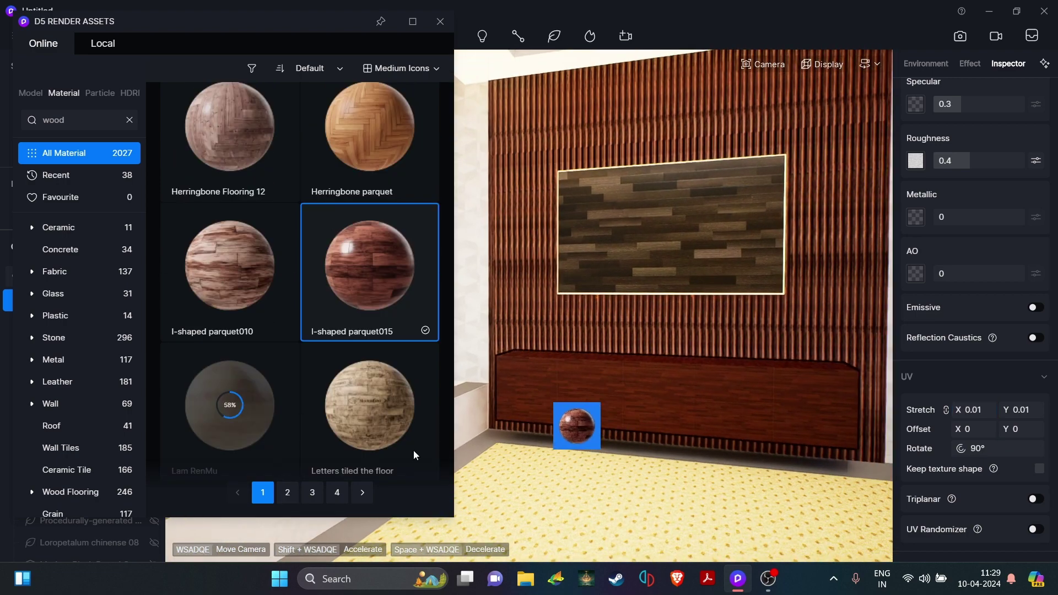
{"action": "left_click", "coordinate": [258, 448]}
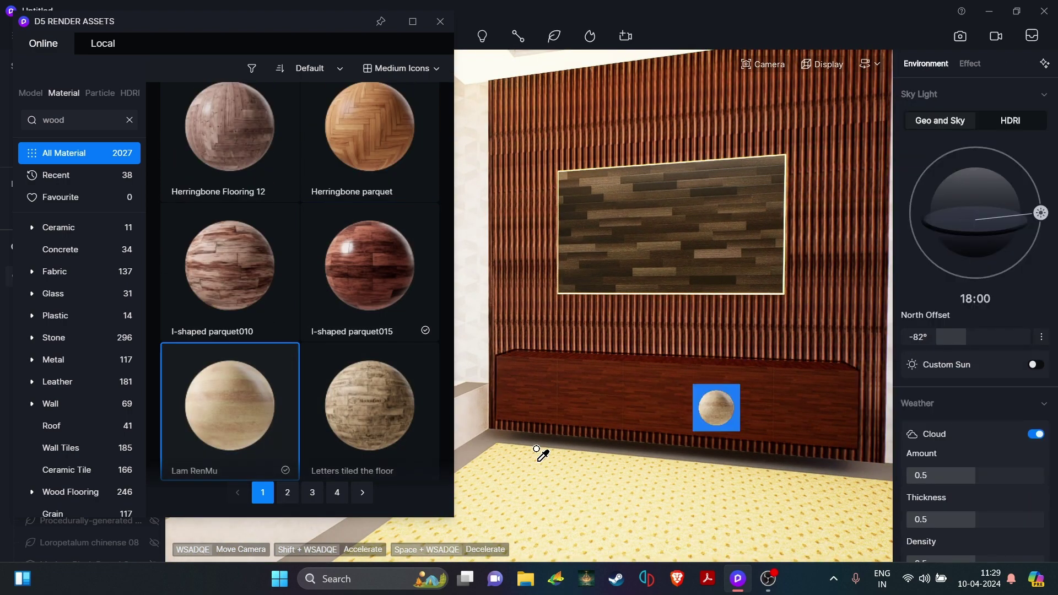
{"action": "left_click", "coordinate": [539, 449]}
Step: Download the Light Zebrano wood material and apply it to the floating TV cabinet
{"action": "left_click", "coordinate": [286, 492]}
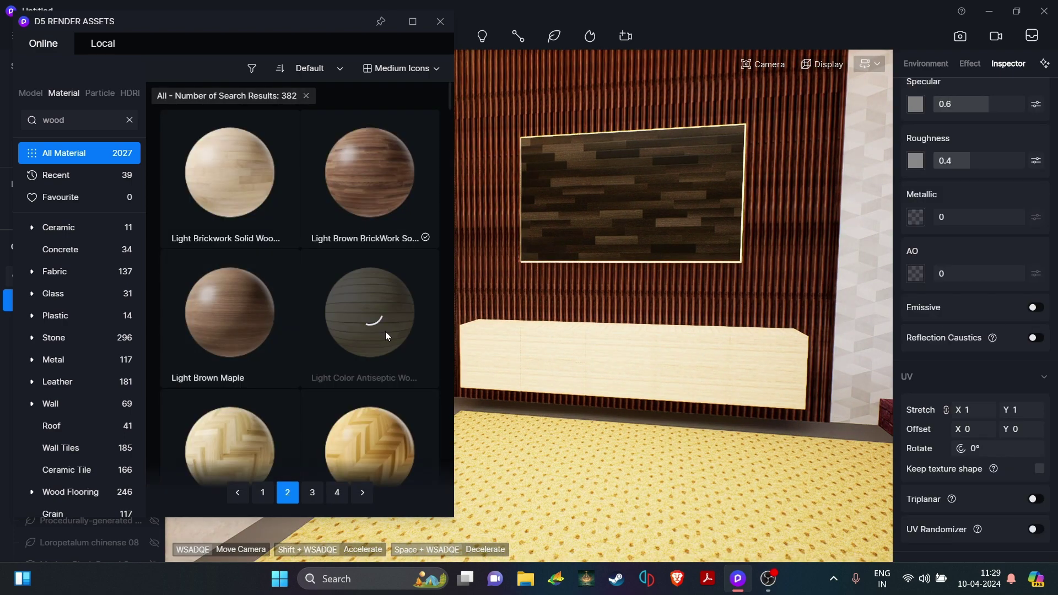
{"action": "scroll", "coordinate": [385, 332], "scroll_direction": "down", "scroll_amount": 10}
{"action": "left_click", "coordinate": [363, 284]}
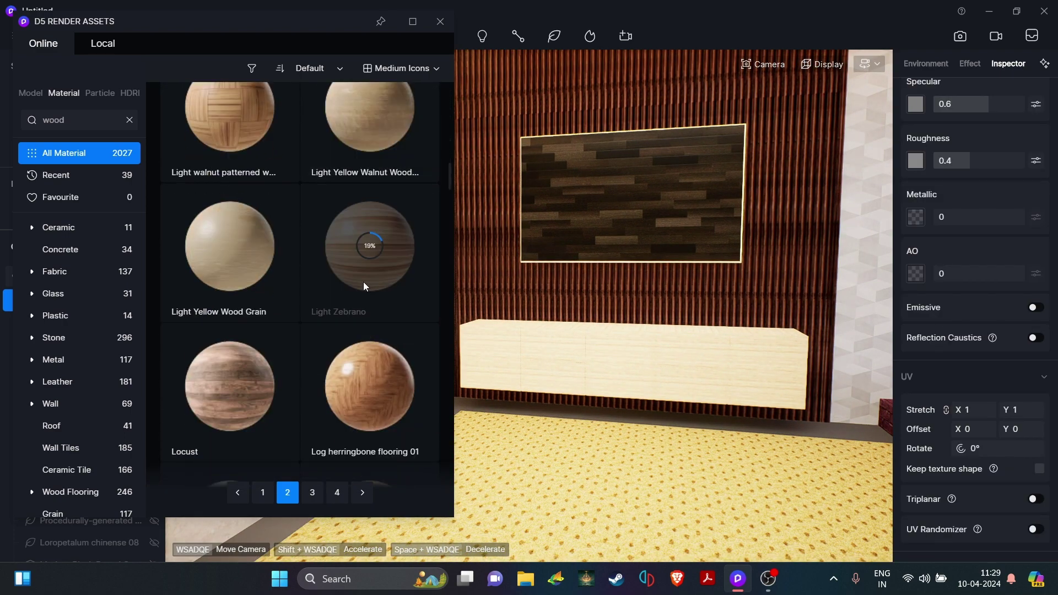
{"action": "left_click", "coordinate": [584, 348]}
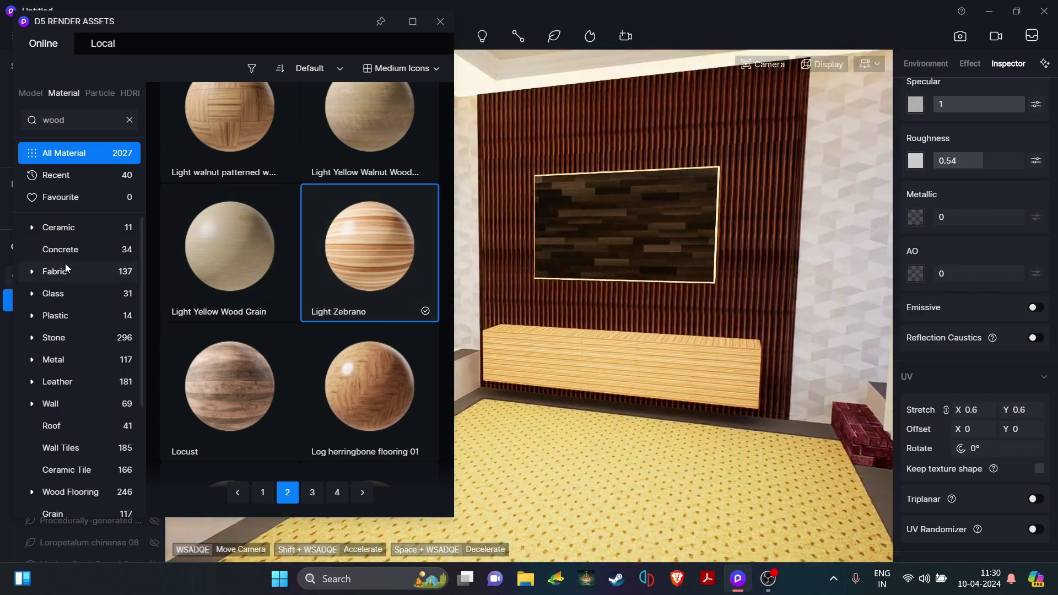
Step: Apply the Griege Large Grain Glaze ceramic material to the TV back panel and close the asset library
{"action": "left_click", "coordinate": [59, 227]}
{"action": "left_click", "coordinate": [263, 159]}
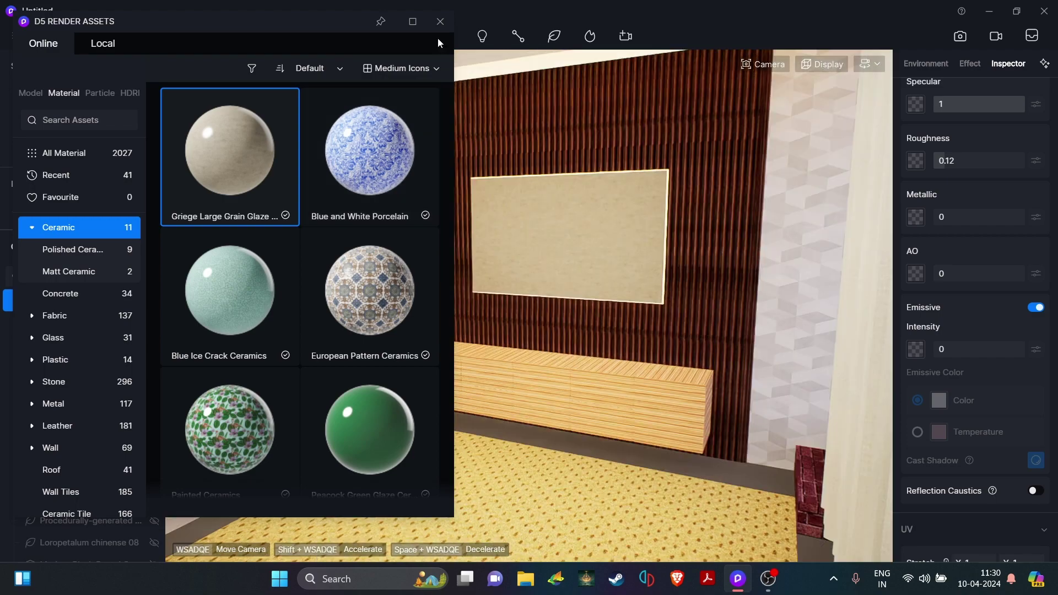
{"action": "left_click", "coordinate": [440, 21]}
Step: Examine the material, emissive and UV settings of the TV back panel and the thin strip around its edge
{"action": "scroll", "coordinate": [918, 330], "scroll_direction": "up", "scroll_amount": 3}
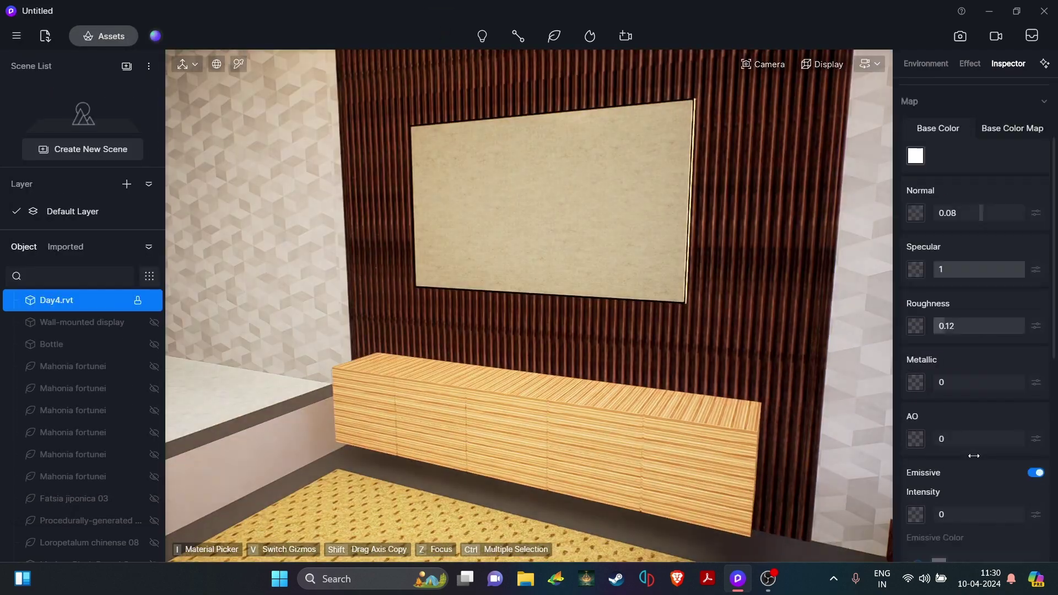
{"action": "scroll", "coordinate": [964, 419], "scroll_direction": "down", "scroll_amount": 5}
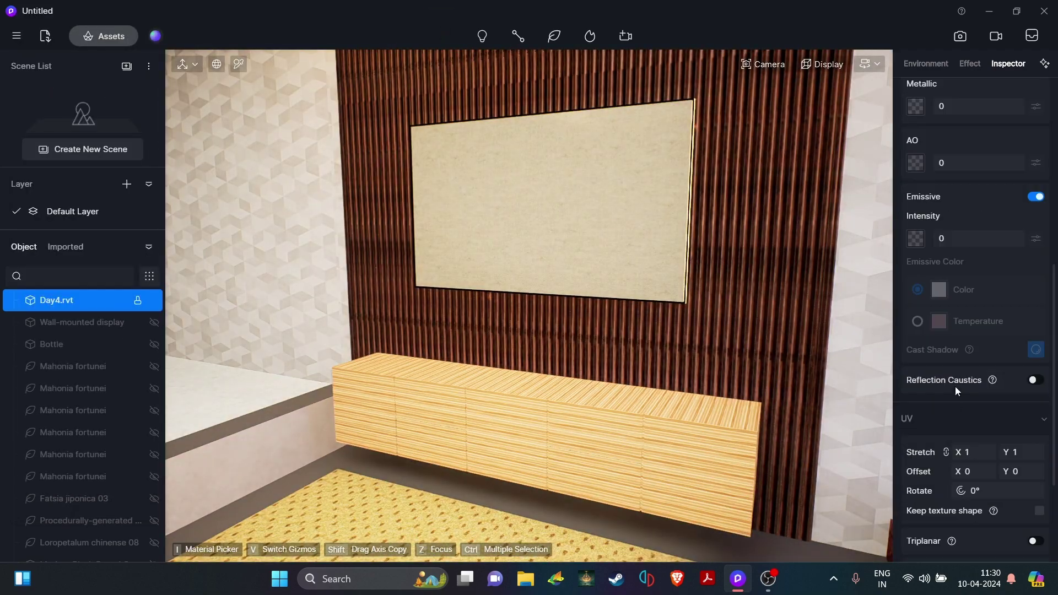
{"action": "scroll", "coordinate": [954, 385], "scroll_direction": "up", "scroll_amount": 1}
{"action": "left_click", "coordinate": [689, 252]}
{"action": "left_click", "coordinate": [686, 288]}
{"action": "scroll", "coordinate": [916, 411], "scroll_direction": "down", "scroll_amount": 8}
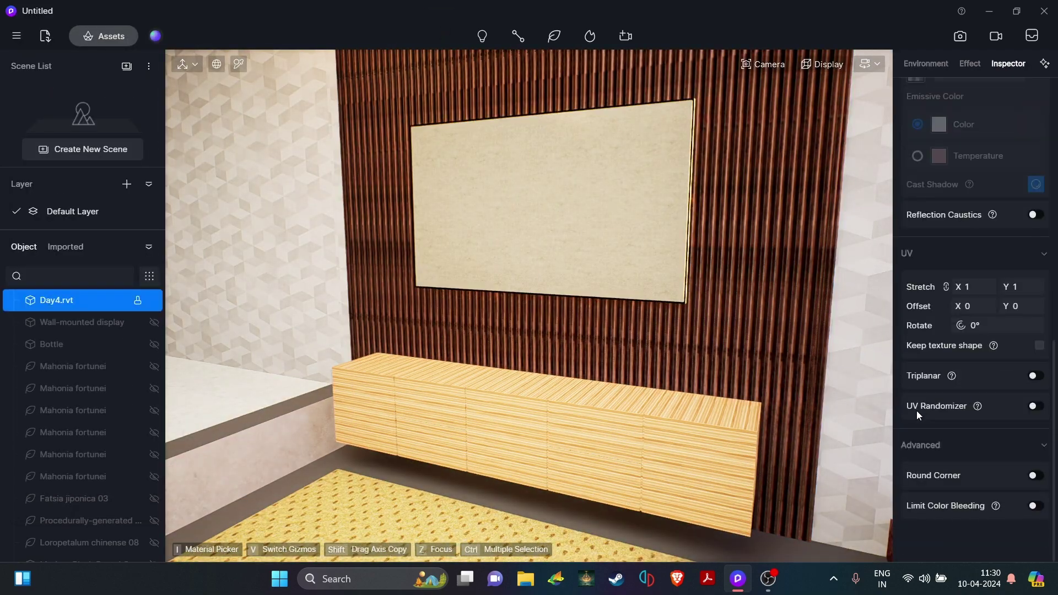
{"action": "scroll", "coordinate": [1011, 337], "scroll_direction": "up", "scroll_amount": 8}
{"action": "scroll", "coordinate": [789, 289], "scroll_direction": "up", "scroll_amount": 5}
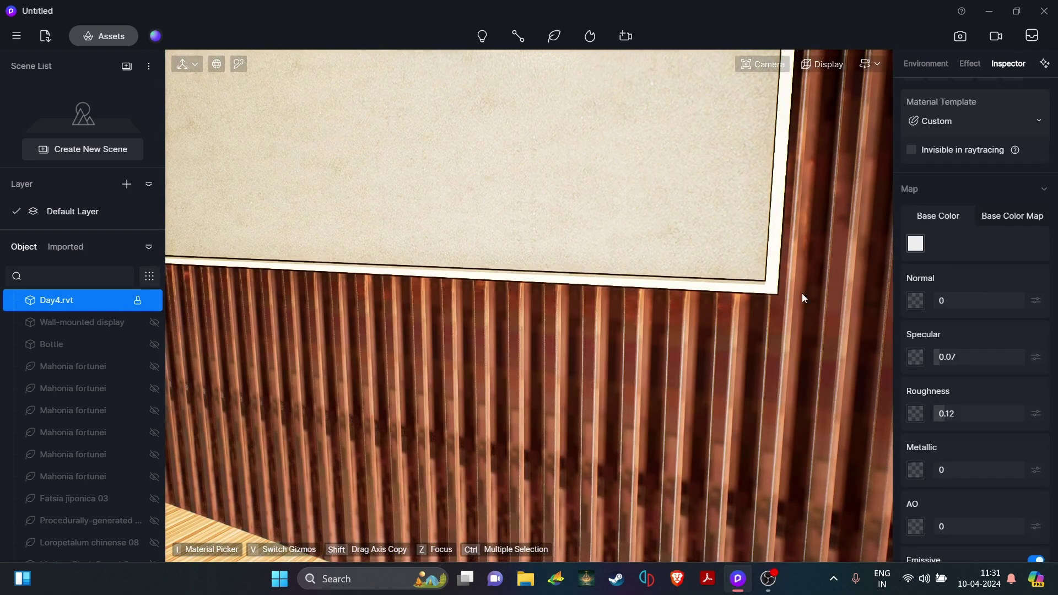
{"action": "scroll", "coordinate": [969, 352], "scroll_direction": "down", "scroll_amount": 4}
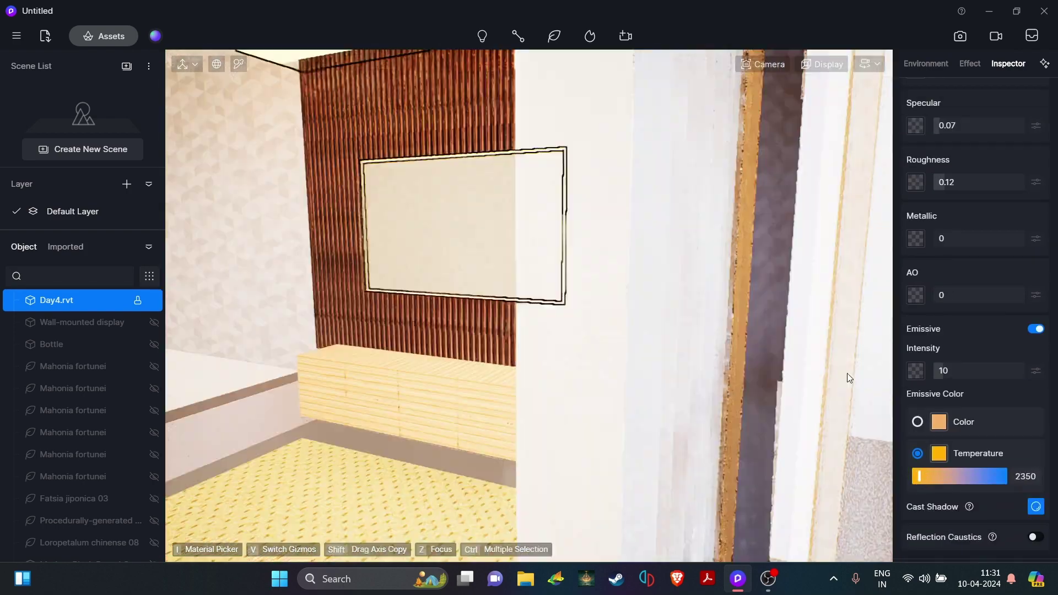
Step: Browse the polished ceramic, granite and marble materials for a floor border finish
{"action": "right_click_drag", "start_coordinate": [847, 372], "coordinate": [870, 432]}
{"action": "left_click", "coordinate": [118, 38]}
{"action": "left_click", "coordinate": [83, 252]}
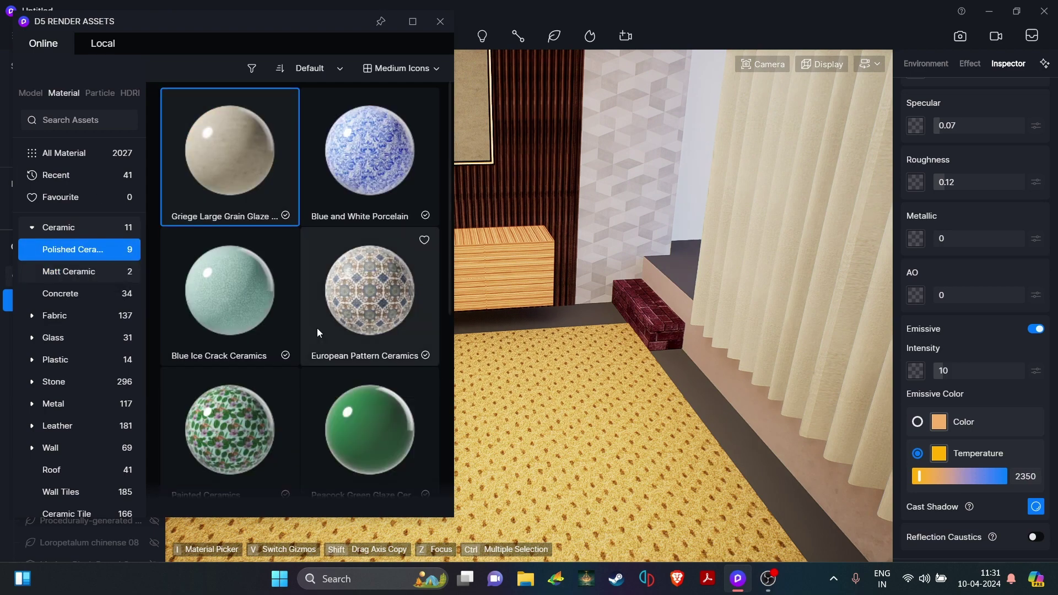
{"action": "scroll", "coordinate": [317, 328], "scroll_direction": "down", "scroll_amount": 6}
{"action": "scroll", "coordinate": [62, 317], "scroll_direction": "down", "scroll_amount": 2}
{"action": "left_click", "coordinate": [65, 251]}
{"action": "left_click", "coordinate": [87, 292]}
{"action": "scroll", "coordinate": [200, 270], "scroll_direction": "down", "scroll_amount": 5}
{"action": "scroll", "coordinate": [200, 271], "scroll_direction": "down", "scroll_amount": 3}
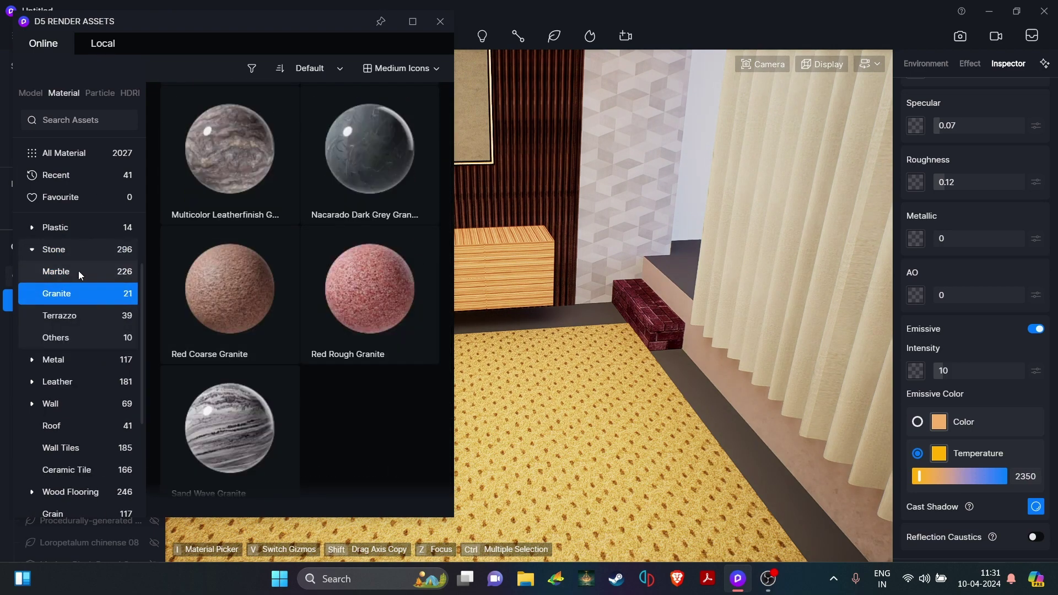
{"action": "left_click", "coordinate": [78, 271]}
Step: Try a marble material on the grey floor border beside the raised platform
{"action": "left_click_drag", "start_coordinate": [209, 239], "coordinate": [708, 407]}
{"action": "left_click", "coordinate": [707, 406]}
{"action": "right_click_drag", "start_coordinate": [708, 407], "coordinate": [803, 360]}
{"action": "scroll", "coordinate": [786, 286], "scroll_direction": "up", "scroll_amount": 5}
{"action": "left_click_drag", "start_coordinate": [805, 364], "coordinate": [687, 174]}
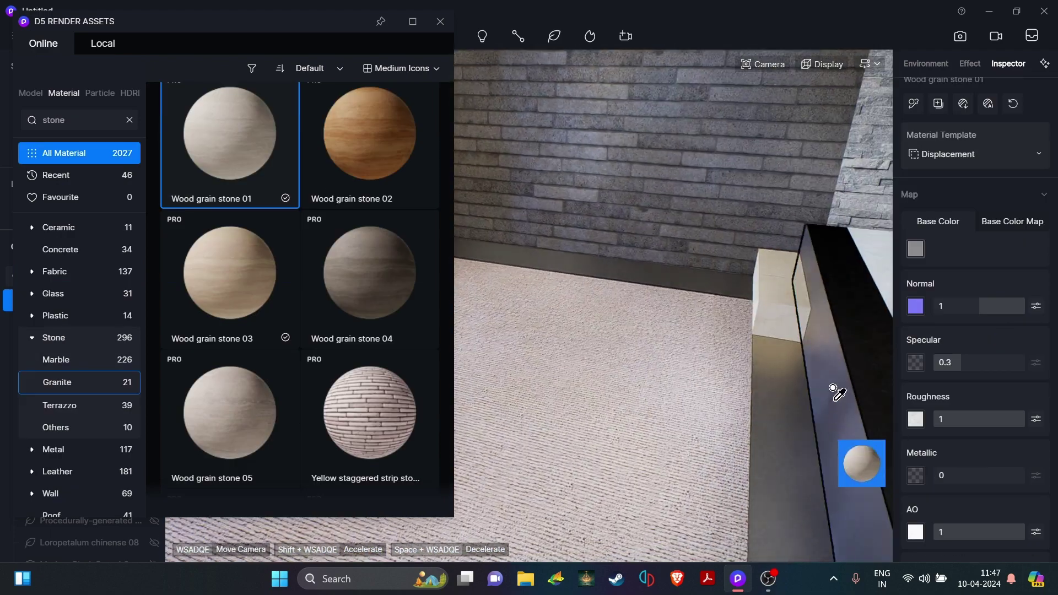
Step: Download Massengis Lime Stone from the marble materials and apply it to the floor border around the carpet
{"action": "right_click_drag", "start_coordinate": [829, 388], "coordinate": [570, 312]}
{"action": "left_click", "coordinate": [38, 363]}
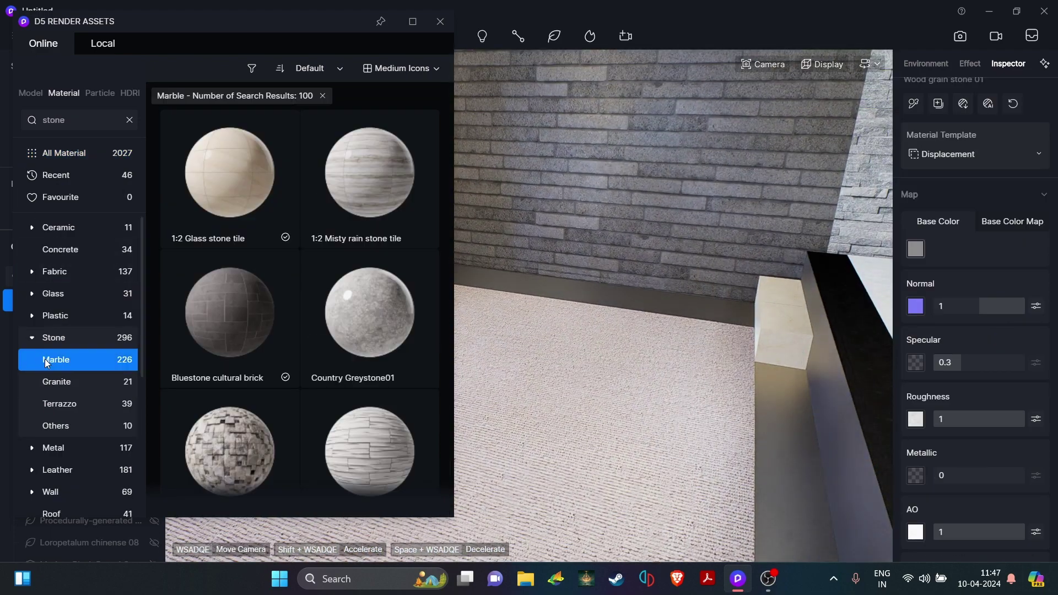
{"action": "scroll", "coordinate": [215, 358], "scroll_direction": "down", "scroll_amount": 3}
{"action": "scroll", "coordinate": [215, 358], "scroll_direction": "down", "scroll_amount": 2}
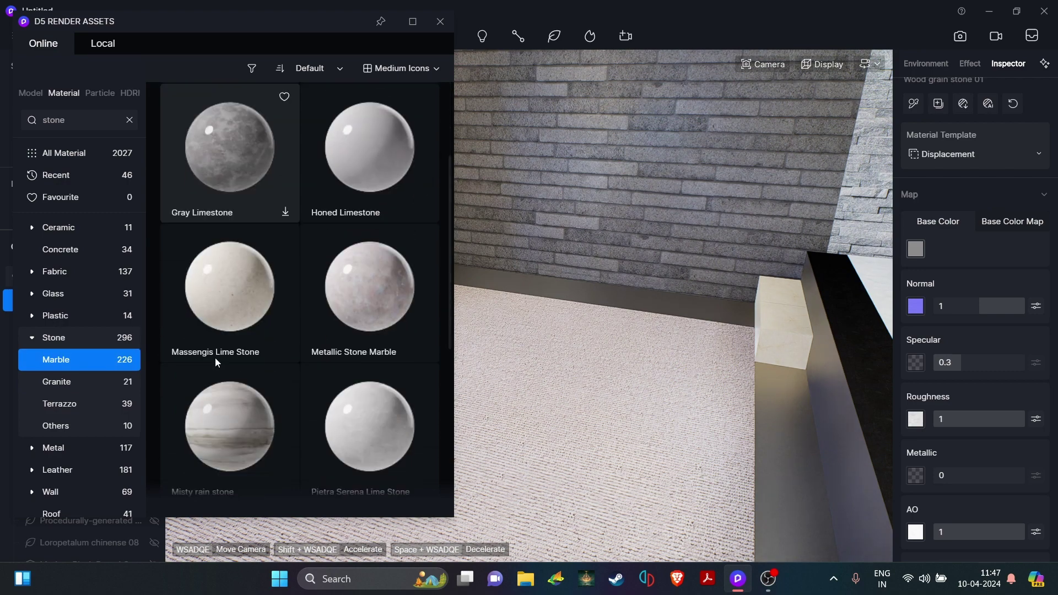
{"action": "left_click", "coordinate": [235, 334]}
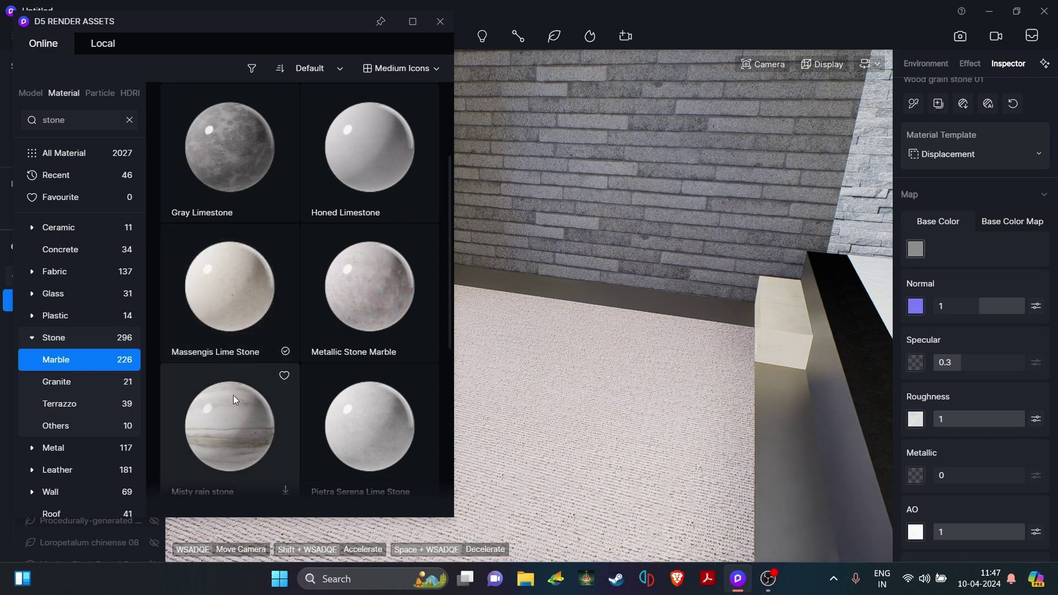
{"action": "left_click", "coordinate": [245, 328]}
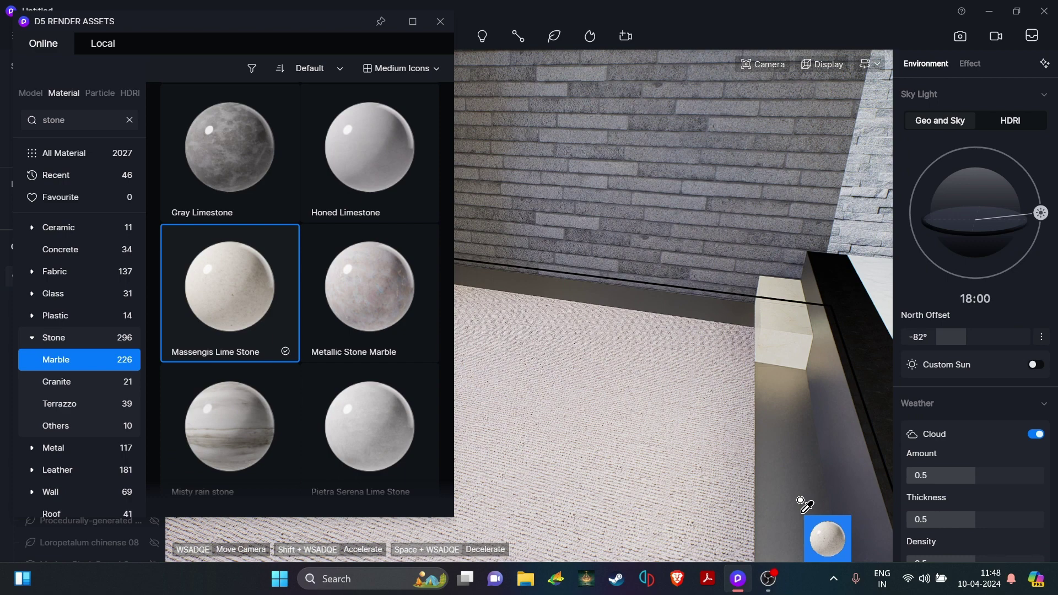
{"action": "left_click", "coordinate": [800, 499]}
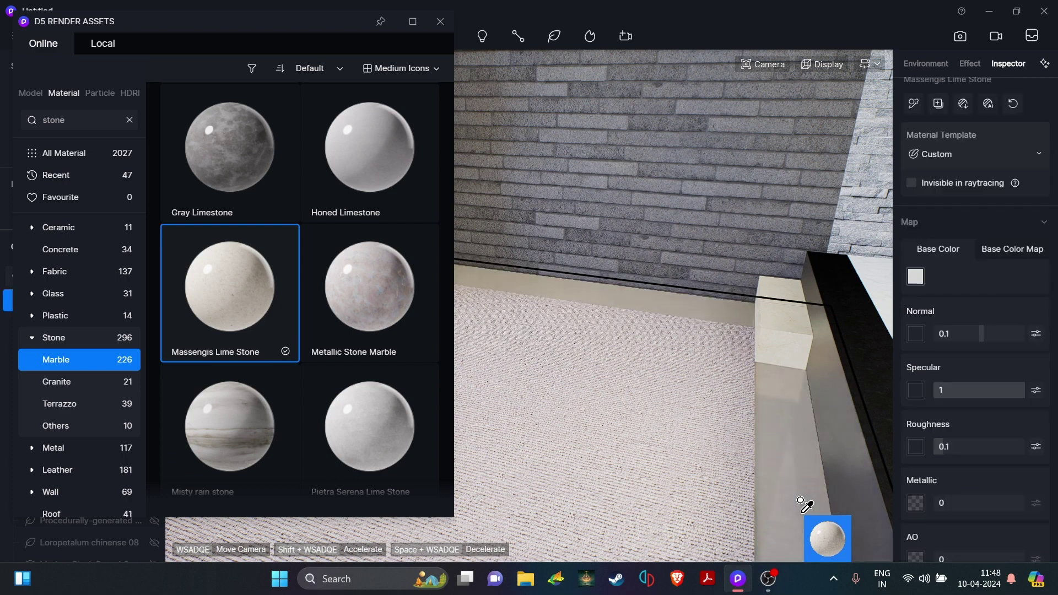
Step: Apply Massengis Lime Stone to the raised platform's black edge strip and its side face
{"action": "key", "text": "d"}
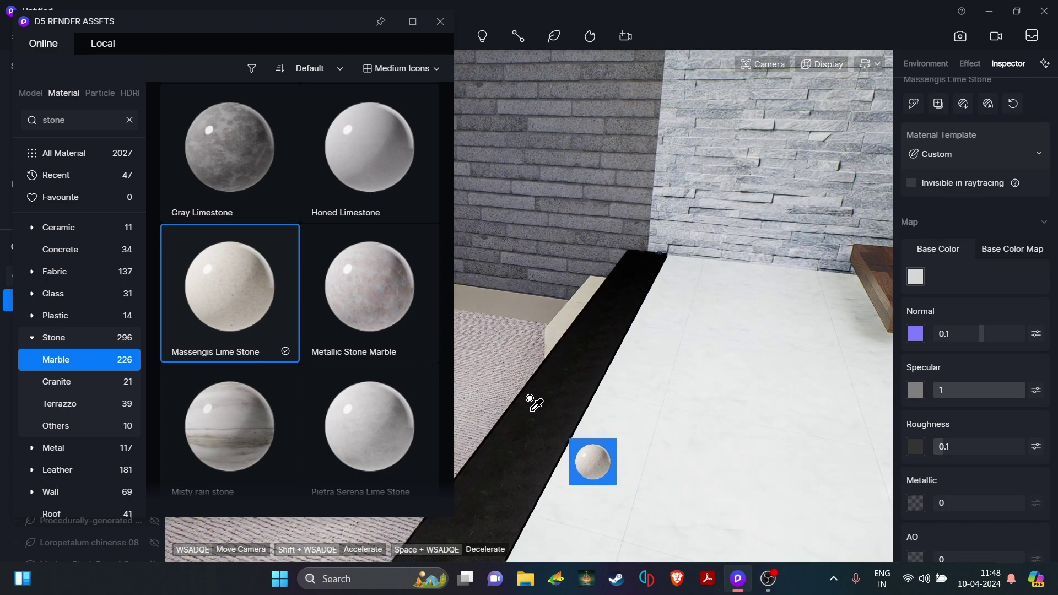
{"action": "left_click", "coordinate": [530, 397]}
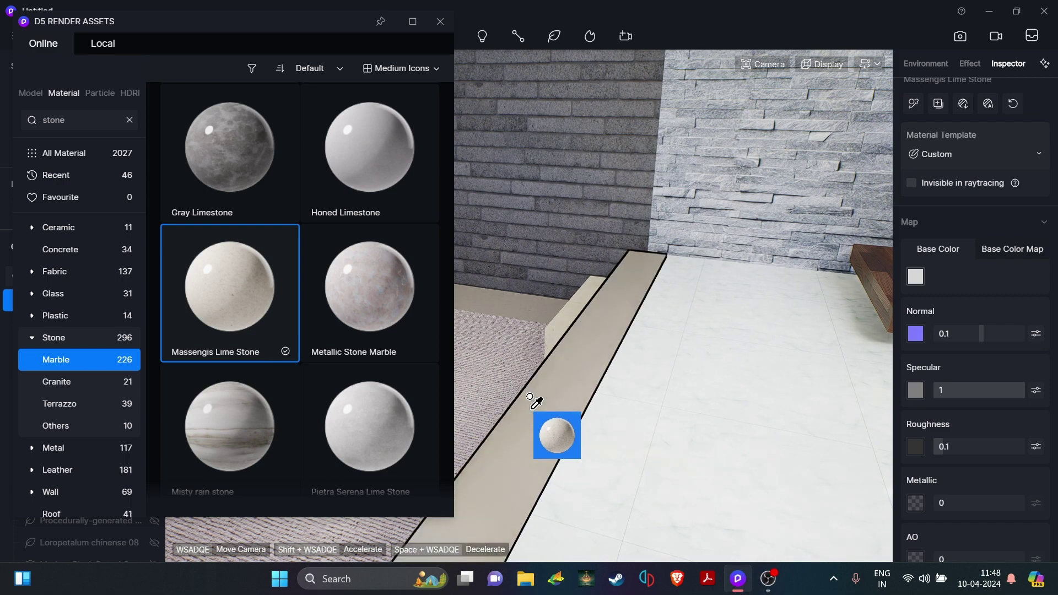
{"action": "key", "text": "a"}
{"action": "key", "text": "d"}
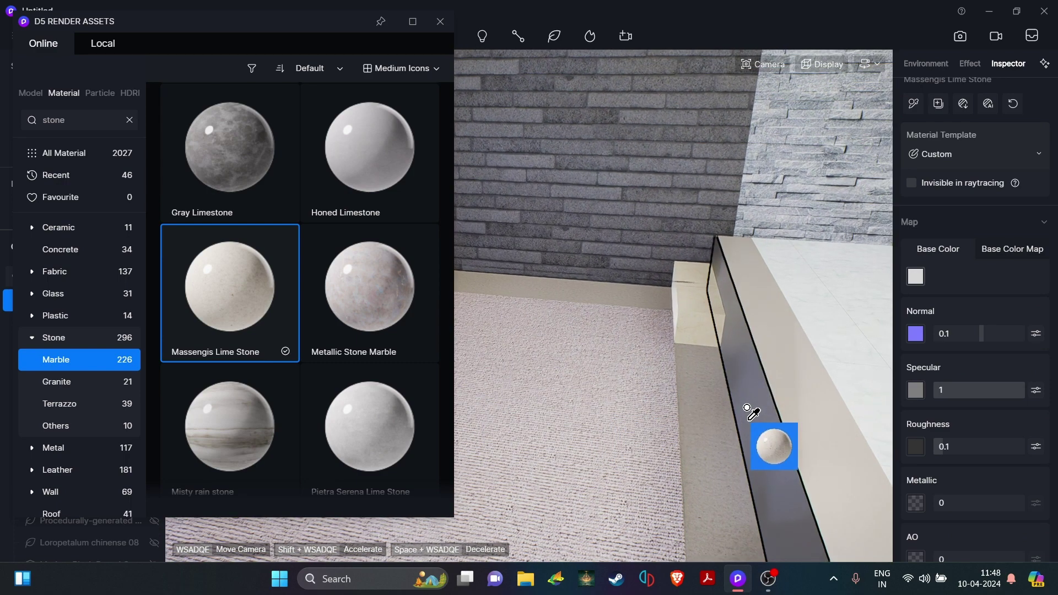
{"action": "left_click", "coordinate": [748, 409]}
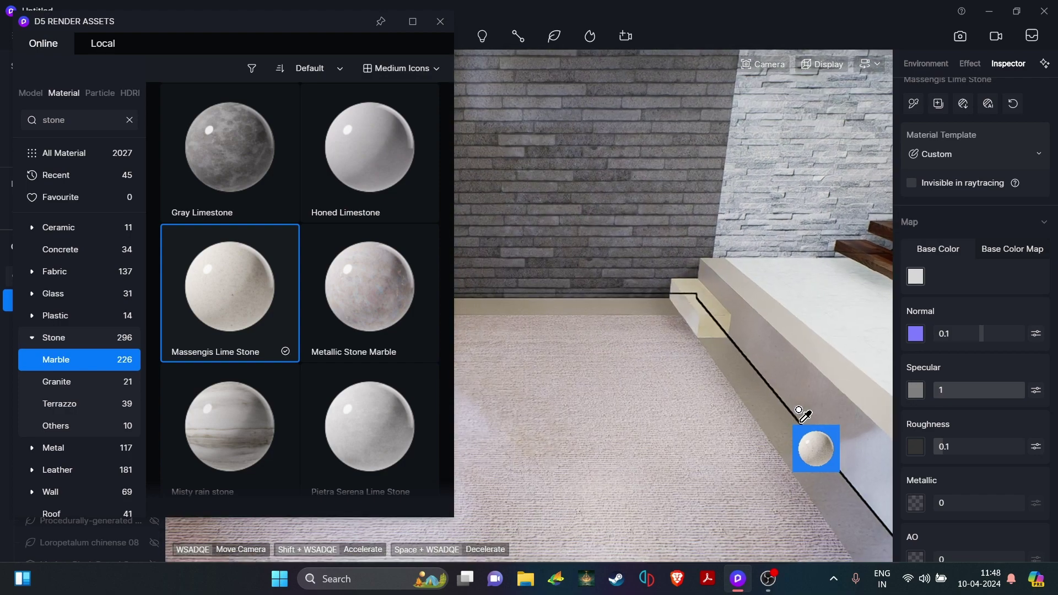
Step: Inspect the platform edge, floor border and TV wall from around the living room
{"action": "right_click_drag", "start_coordinate": [882, 496], "coordinate": [691, 491]}
{"action": "right_click_drag", "start_coordinate": [886, 465], "coordinate": [695, 476]}
{"action": "key", "text": "s"}
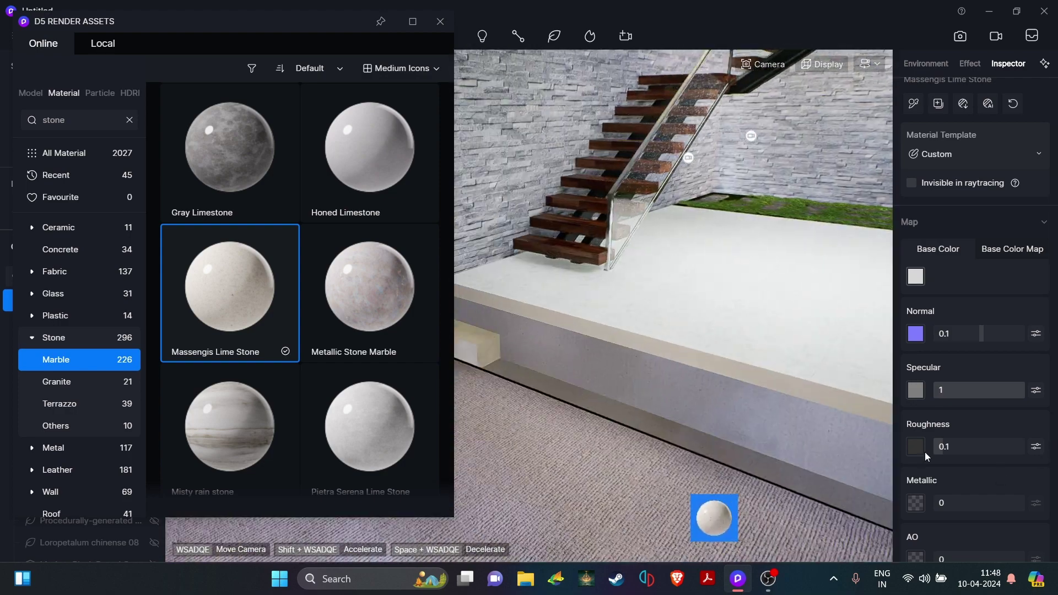
{"action": "right_click_drag", "start_coordinate": [787, 429], "coordinate": [604, 437]}
{"action": "left_click_drag", "start_coordinate": [857, 408], "coordinate": [883, 540]}
{"action": "right_click_drag", "start_coordinate": [883, 540], "coordinate": [761, 551]}
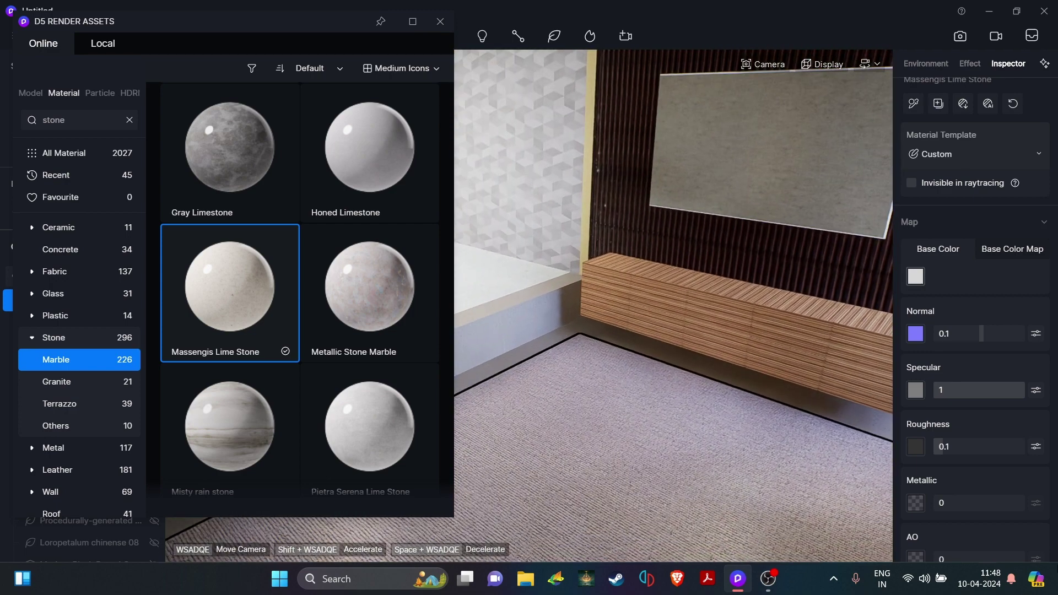
{"action": "right_click_drag", "start_coordinate": [683, 482], "coordinate": [506, 309]}
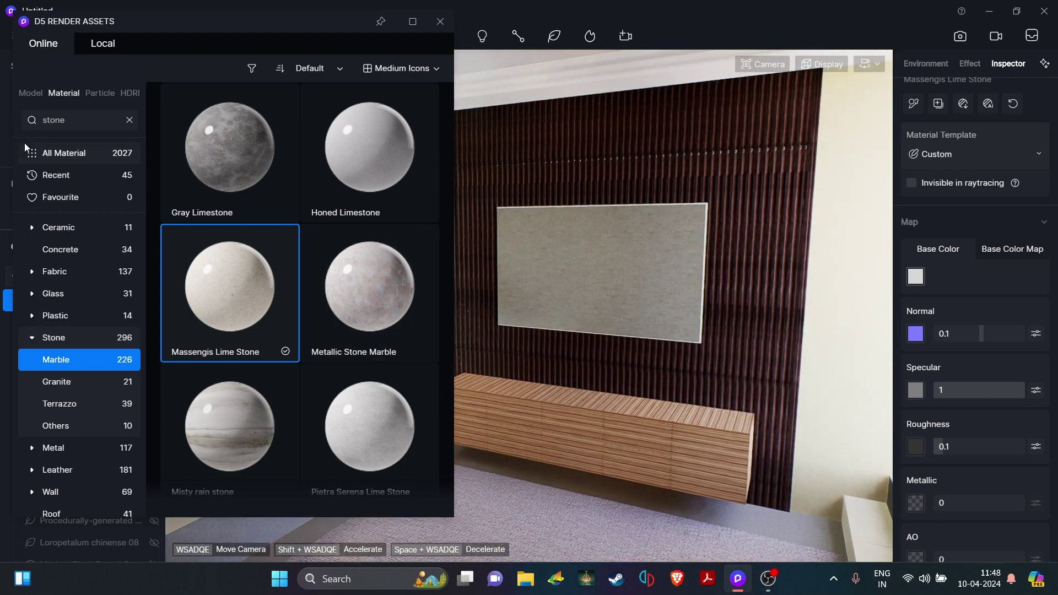
Step: Switch the asset library to models and browse the Furniture category for living room pieces
{"action": "left_click", "coordinate": [32, 93]}
{"action": "right_click_drag", "start_coordinate": [639, 358], "coordinate": [94, 359]}
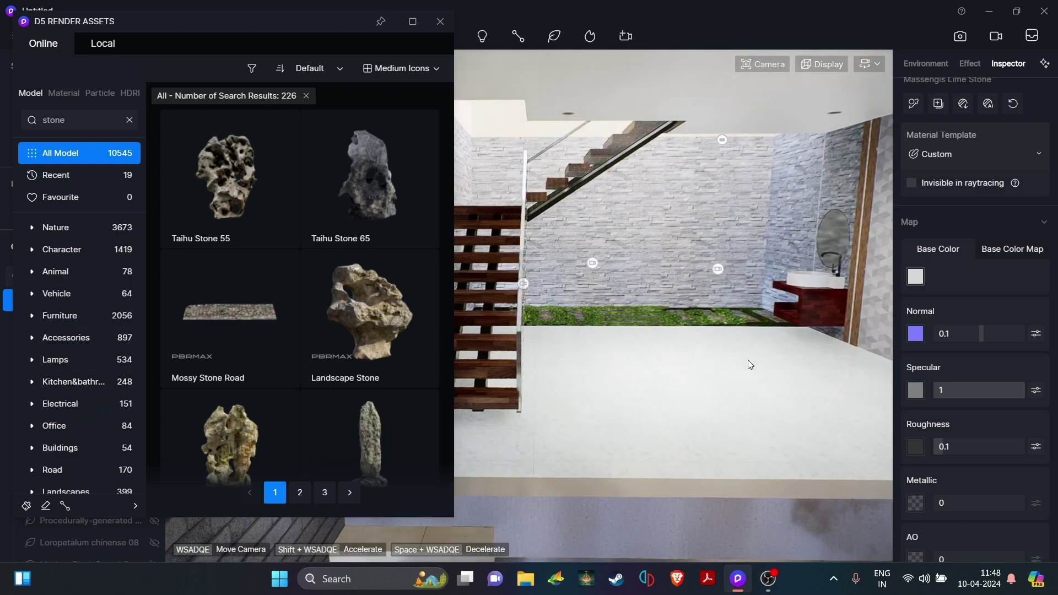
{"action": "right_click_drag", "start_coordinate": [748, 359], "coordinate": [451, 408]}
{"action": "right_click_drag", "start_coordinate": [835, 451], "coordinate": [314, 409]}
{"action": "right_click_drag", "start_coordinate": [813, 476], "coordinate": [220, 282]}
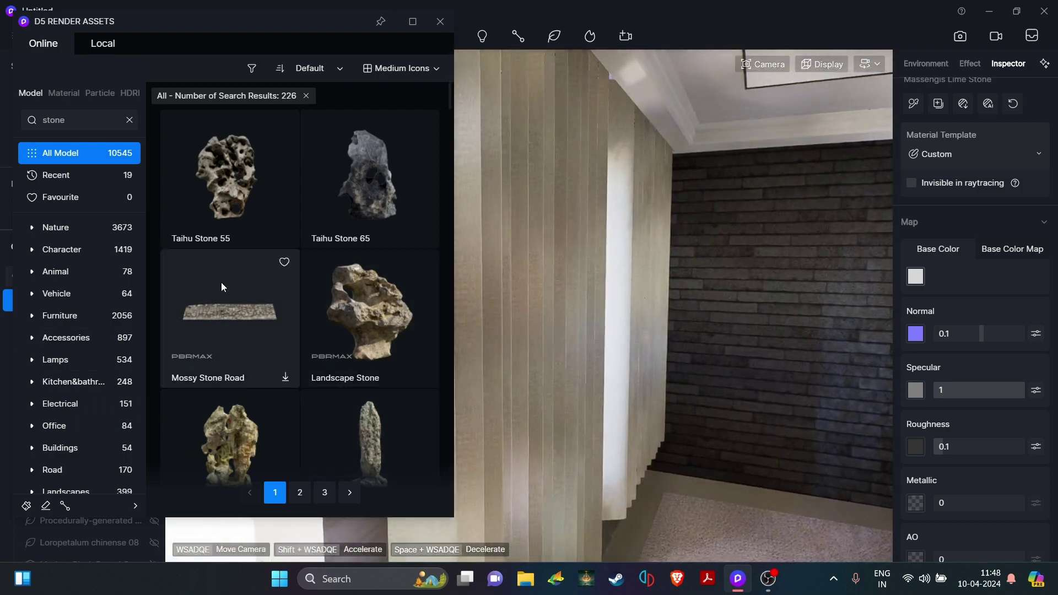
{"action": "left_click", "coordinate": [61, 315]}
{"action": "scroll", "coordinate": [322, 281], "scroll_direction": "down", "scroll_amount": 4}
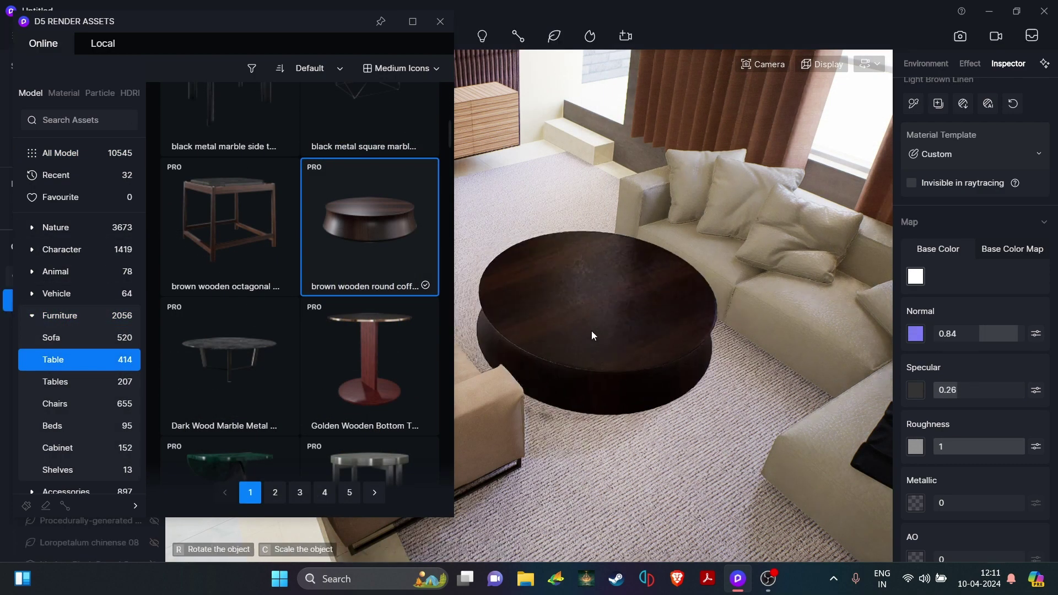
Step: Place the brown wooden round coffee table on the carpet between the sofas and check its position
{"action": "left_click", "coordinate": [593, 333]}
{"action": "key", "text": "v"}
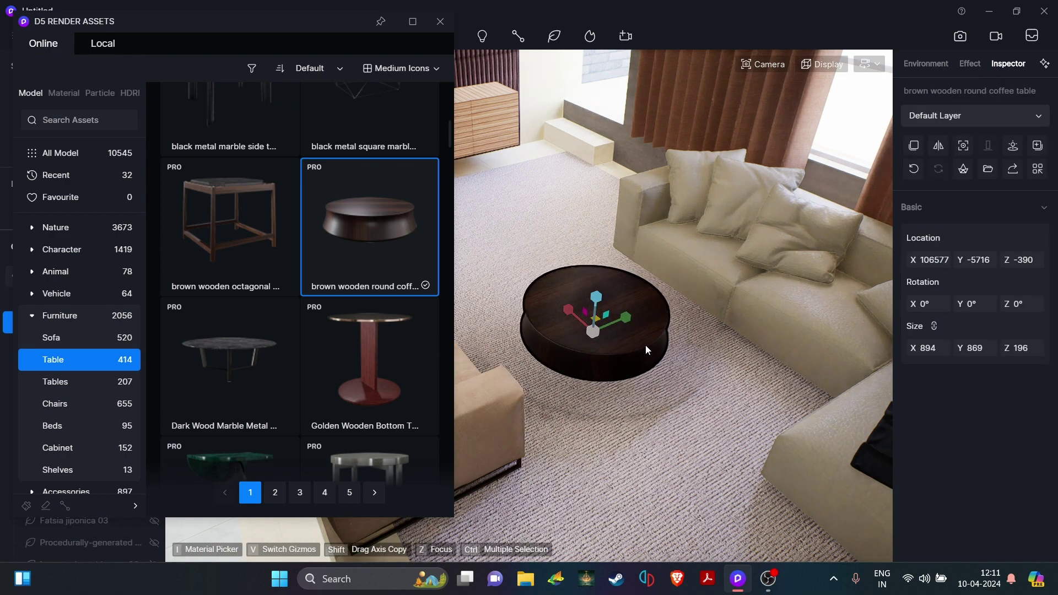
{"action": "right_click_drag", "start_coordinate": [641, 349], "coordinate": [583, 349]}
{"action": "left_click", "coordinate": [588, 346]}
{"action": "middle_click_drag", "start_coordinate": [587, 345], "coordinate": [801, 188]}
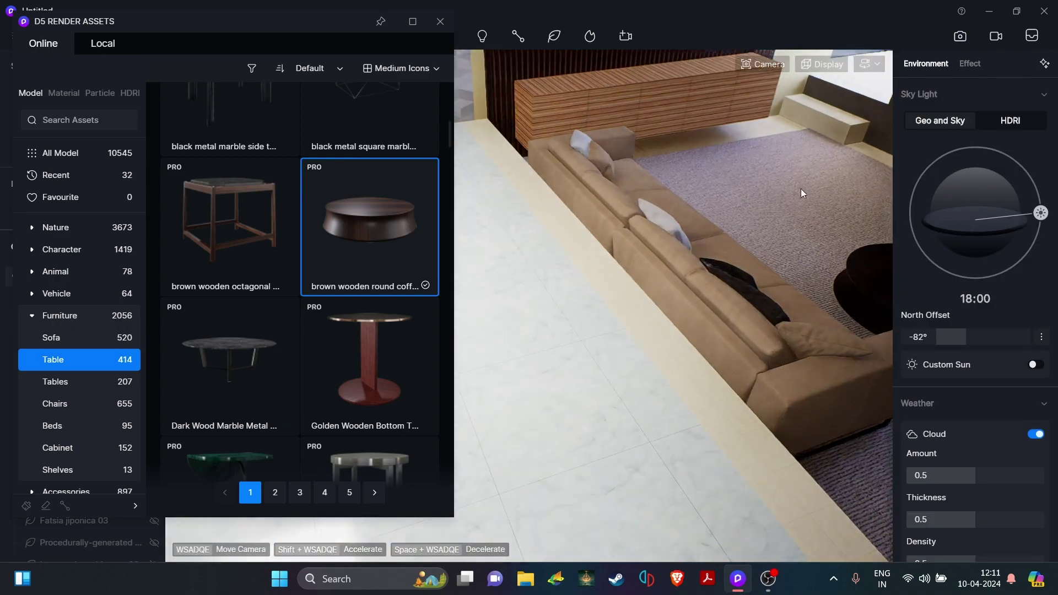
{"action": "right_click_drag", "start_coordinate": [801, 188], "coordinate": [636, 329]}
{"action": "left_click", "coordinate": [637, 329]}
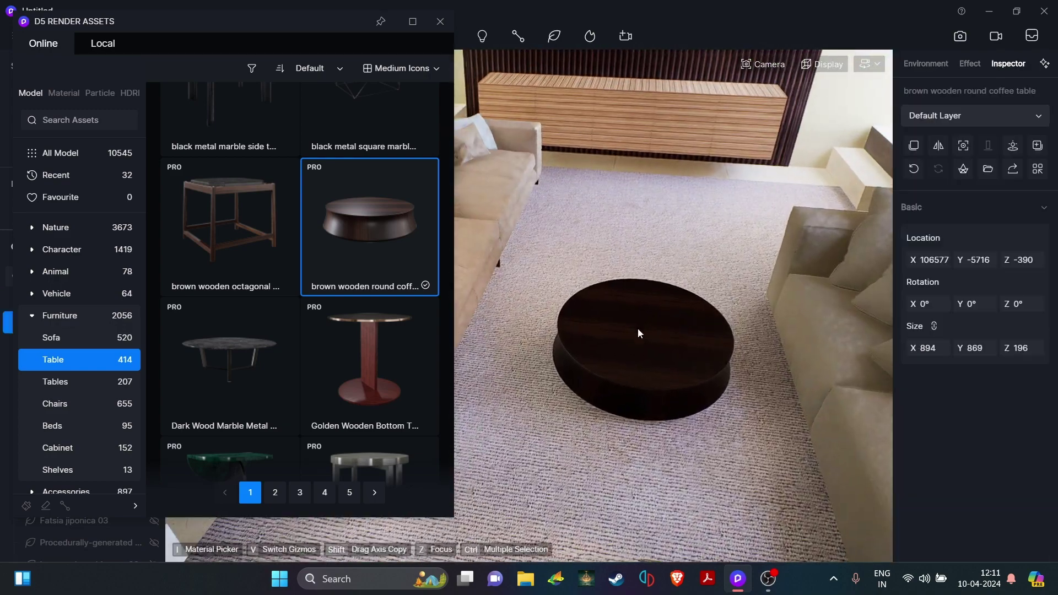
{"action": "left_click", "coordinate": [517, 345]}
{"action": "mouse_move", "coordinate": [518, 345]}
{"action": "right_mouse_down"}
{"action": "mouse_move", "coordinate": [512, 308]}
{"action": "mouse_move", "coordinate": [523, 327]}
{"action": "right_mouse_up"}
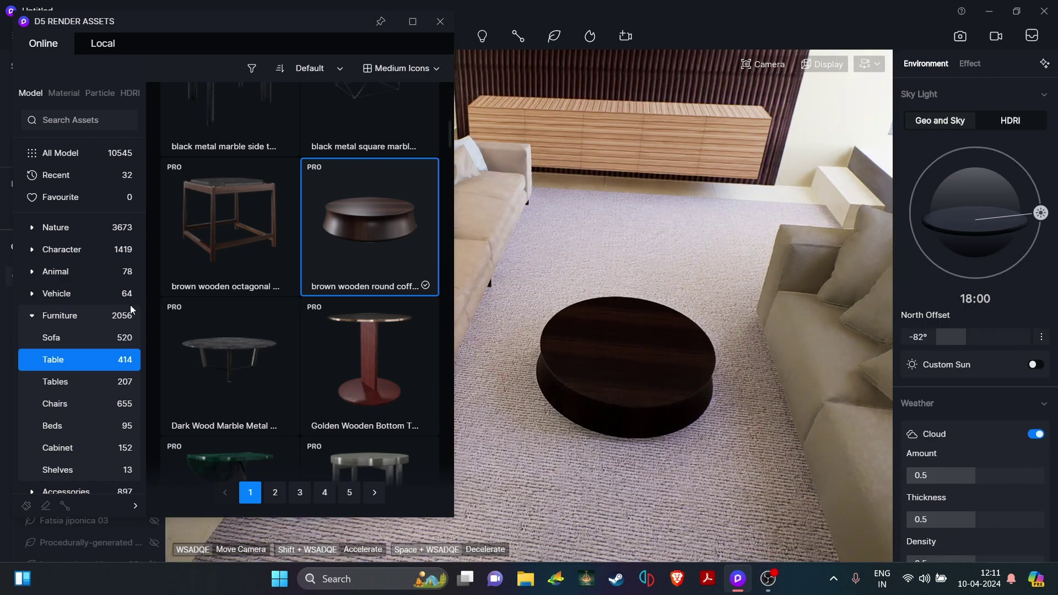
Step: Browse the Accessories models and list the Potted Greenery among them
{"action": "left_click", "coordinate": [65, 346]}
{"action": "scroll", "coordinate": [315, 357], "scroll_direction": "down", "scroll_amount": 8}
{"action": "scroll", "coordinate": [619, 237], "scroll_direction": "up", "scroll_amount": 2}
{"action": "right_click_drag", "start_coordinate": [620, 236], "coordinate": [650, 193]}
{"action": "scroll", "coordinate": [314, 291], "scroll_direction": "down", "scroll_amount": 3}
{"action": "scroll", "coordinate": [286, 408], "scroll_direction": "down", "scroll_amount": 15}
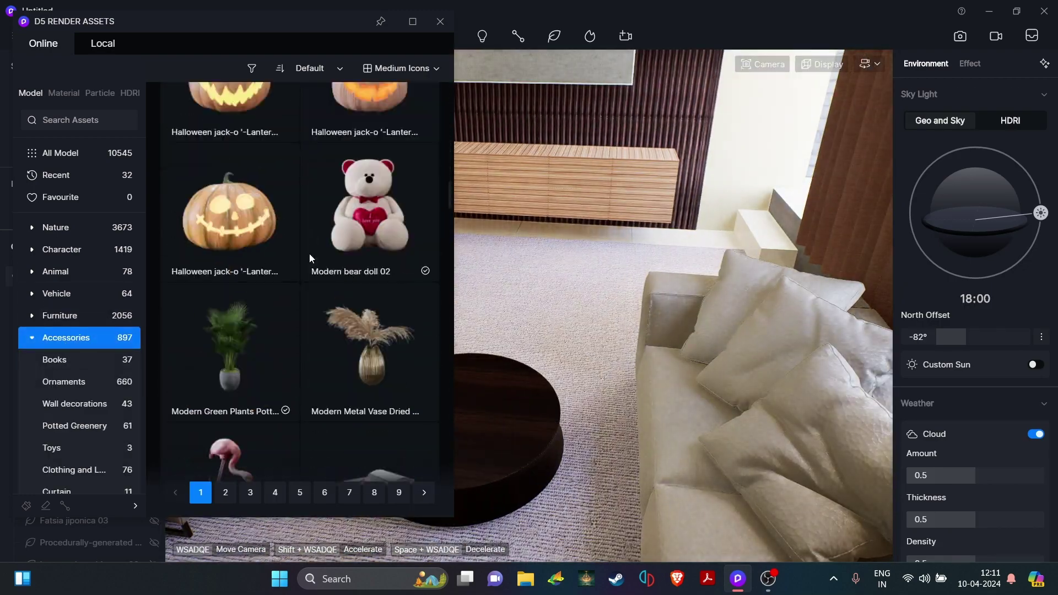
{"action": "left_click", "coordinate": [75, 426]}
{"action": "scroll", "coordinate": [249, 248], "scroll_direction": "down", "scroll_amount": 6}
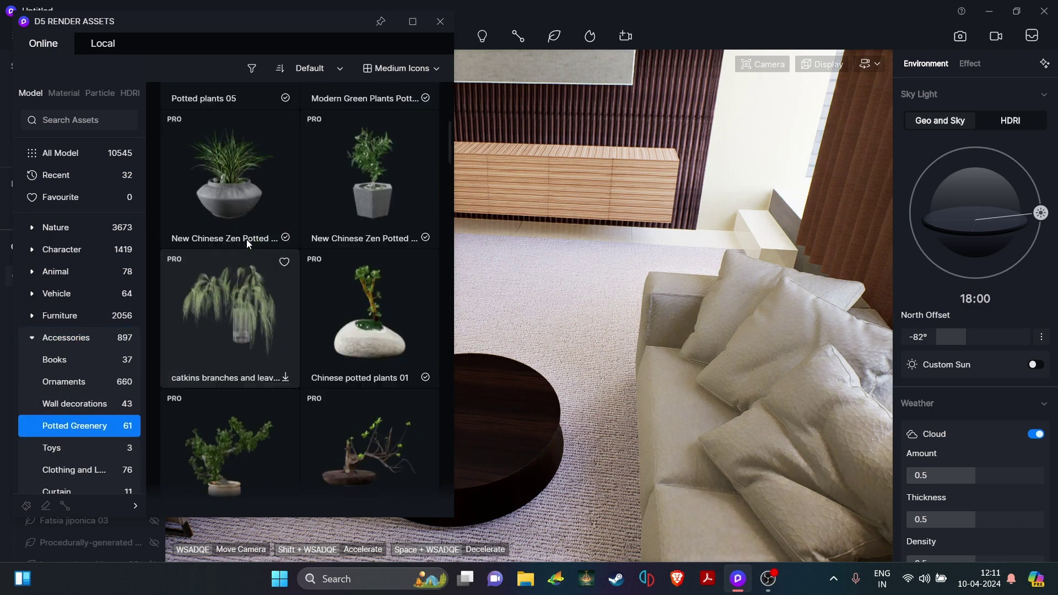
Step: Place New Chinese Zen Potted Plants 01 on top of the round coffee table
{"action": "scroll", "coordinate": [247, 239], "scroll_direction": "up", "scroll_amount": 1}
{"action": "left_click", "coordinate": [246, 226]}
{"action": "right_click_drag", "start_coordinate": [474, 214], "coordinate": [468, 249]}
{"action": "scroll", "coordinate": [485, 248], "scroll_direction": "up", "scroll_amount": 2}
{"action": "middle_click_drag", "start_coordinate": [501, 247], "coordinate": [627, 421]}
{"action": "left_click", "coordinate": [737, 235]}
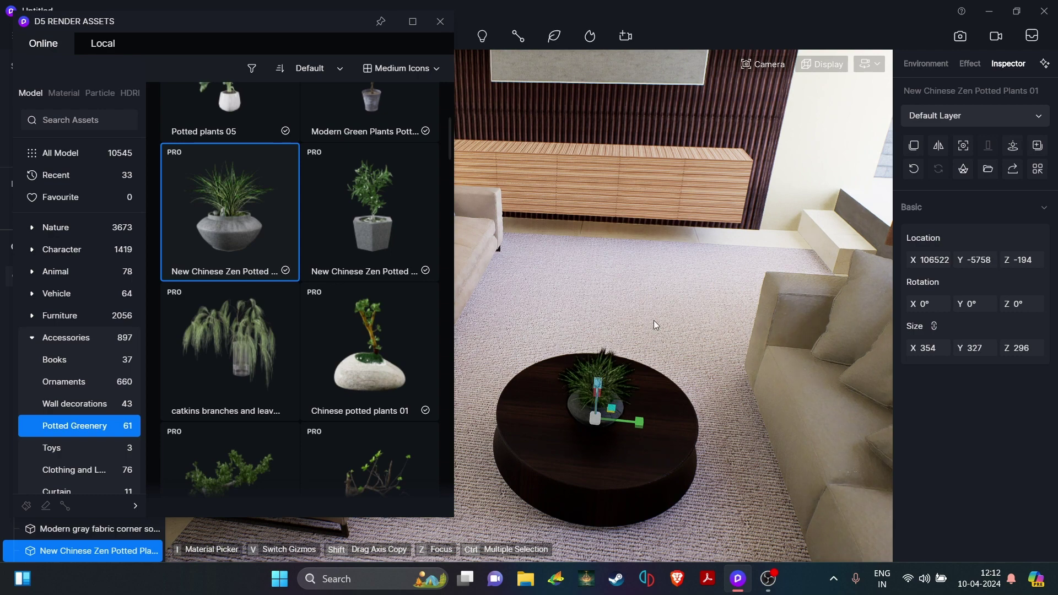
{"action": "key", "text": "Escape"}
Step: Apply the White Glaze Porcelain material from the Ceramic category to the plant pot on the coffee table
{"action": "middle_click_drag", "start_coordinate": [651, 468], "coordinate": [642, 333]}
{"action": "right_click_drag", "start_coordinate": [642, 333], "coordinate": [760, 161]}
{"action": "middle_click_drag", "start_coordinate": [761, 160], "coordinate": [793, 99]}
{"action": "scroll", "coordinate": [372, 379], "scroll_direction": "down", "scroll_amount": 15}
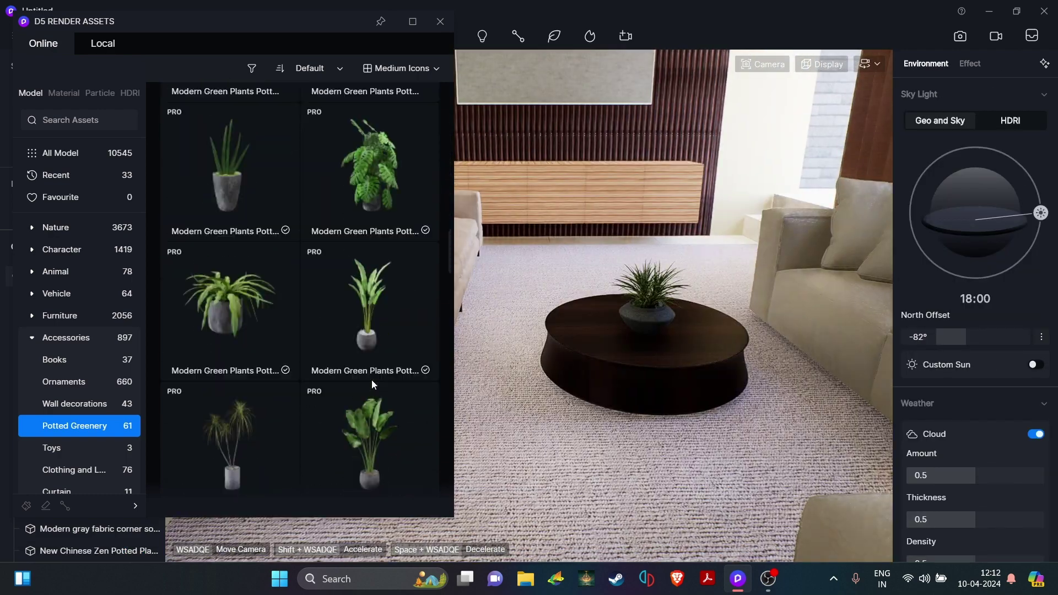
{"action": "left_click", "coordinate": [64, 92]}
{"action": "scroll", "coordinate": [300, 286], "scroll_direction": "down", "scroll_amount": 5}
{"action": "left_click_drag", "start_coordinate": [230, 386], "coordinate": [659, 307]}
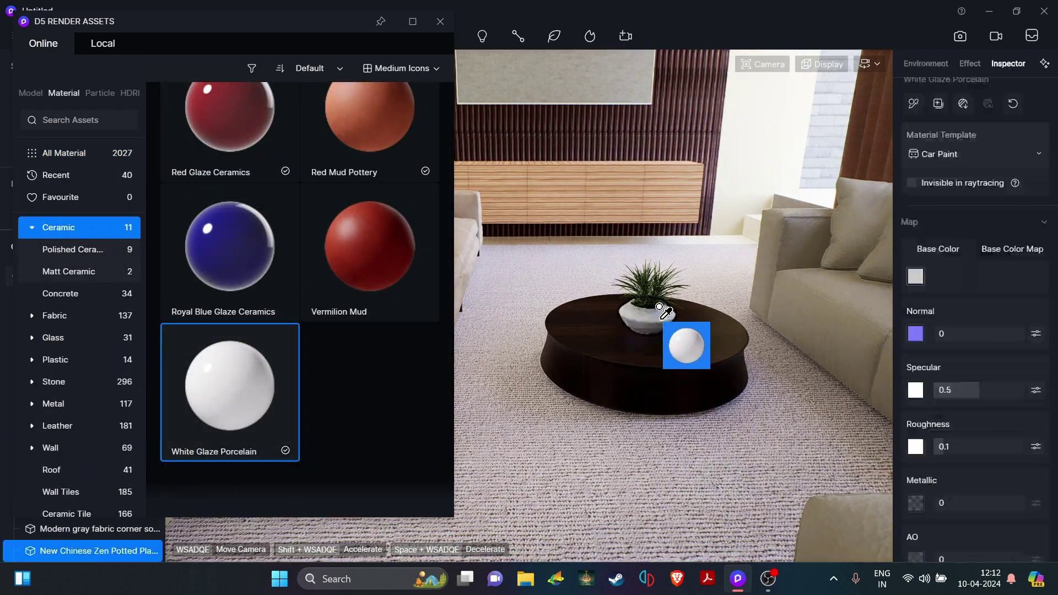
Step: Search the material library for wood and browse the materials
{"action": "left_click", "coordinate": [91, 127]}
{"action": "type", "text": "wood"}
{"action": "key", "text": "Return"}
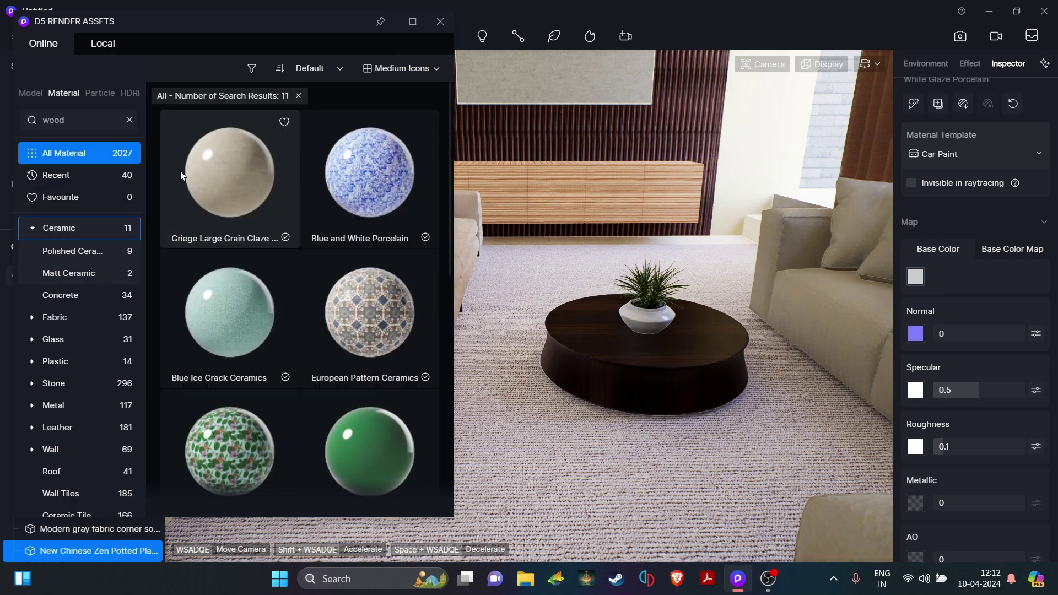
{"action": "scroll", "coordinate": [239, 239], "scroll_direction": "down", "scroll_amount": 5}
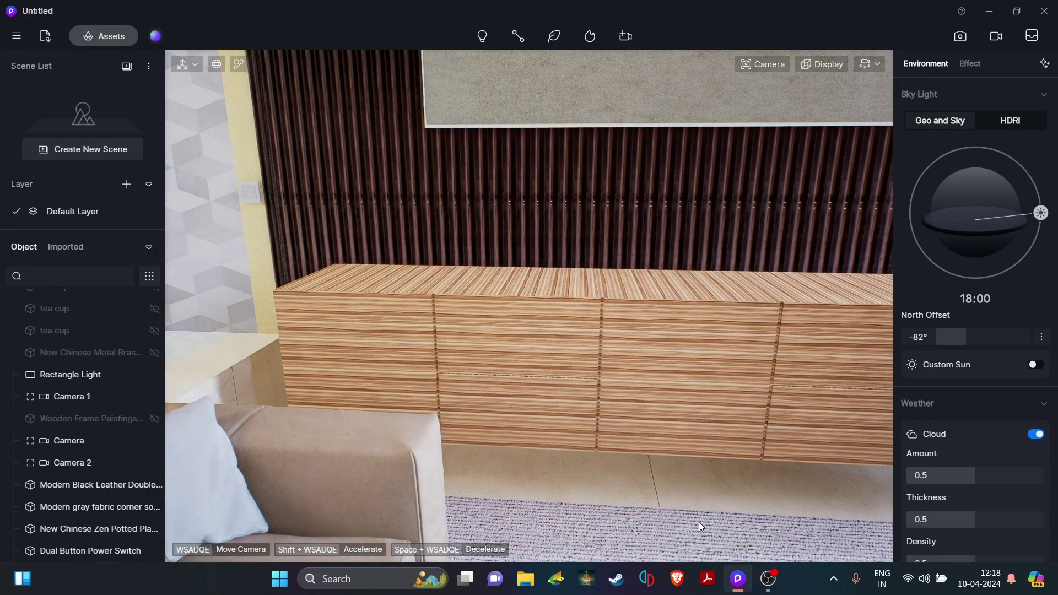
Step: Review the furnished living room from the TV wall and cabinet to the coffee table with its potted plant
{"action": "scroll", "coordinate": [697, 408], "scroll_direction": "down", "scroll_amount": 5}
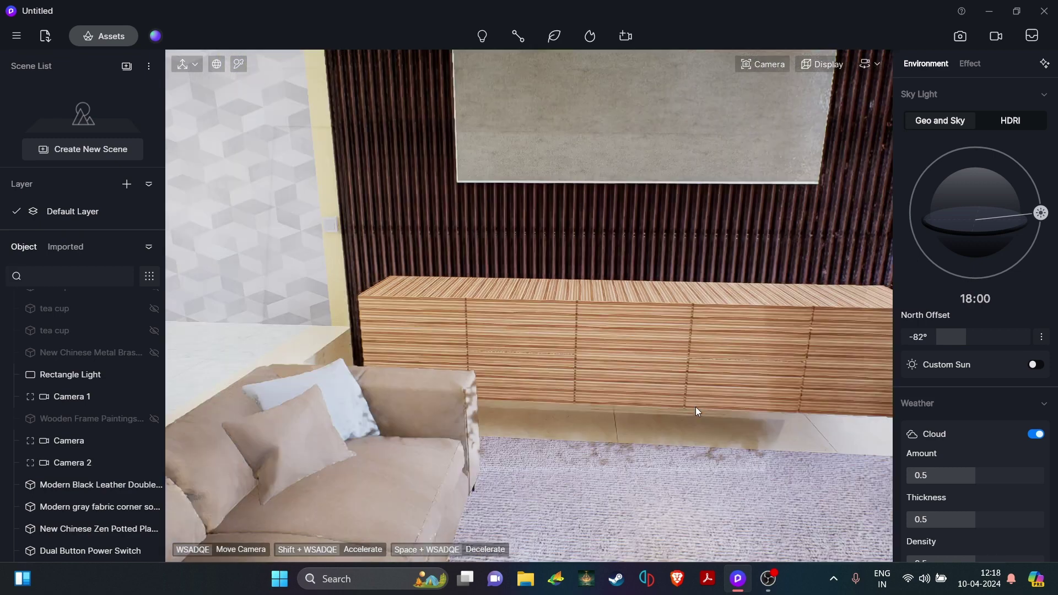
{"action": "scroll", "coordinate": [679, 409], "scroll_direction": "down", "scroll_amount": 2}
{"action": "right_click_drag", "start_coordinate": [680, 412], "coordinate": [809, 372]}
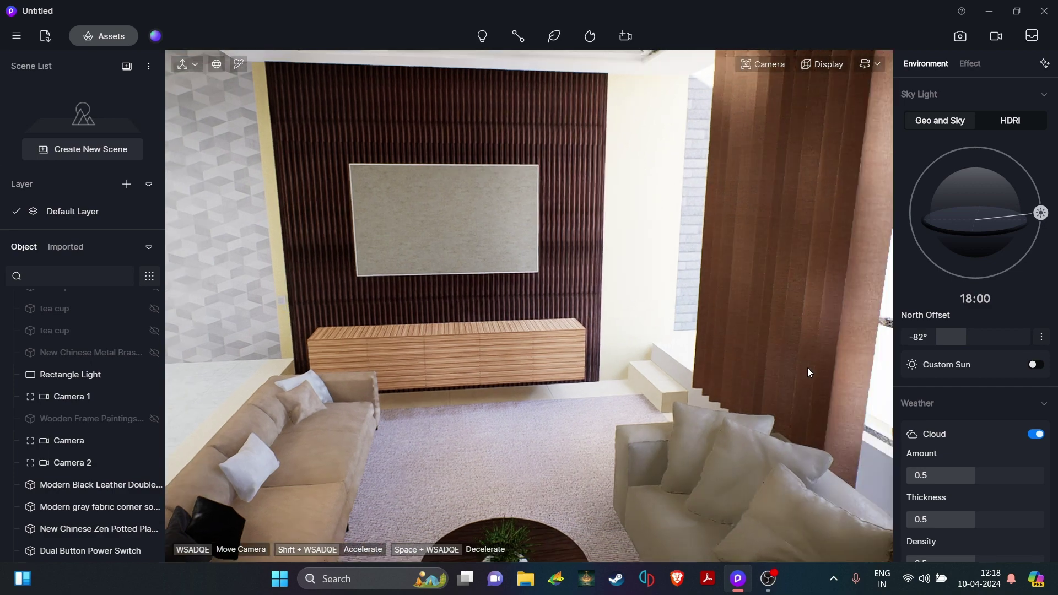
{"action": "scroll", "coordinate": [778, 356], "scroll_direction": "up", "scroll_amount": 5}
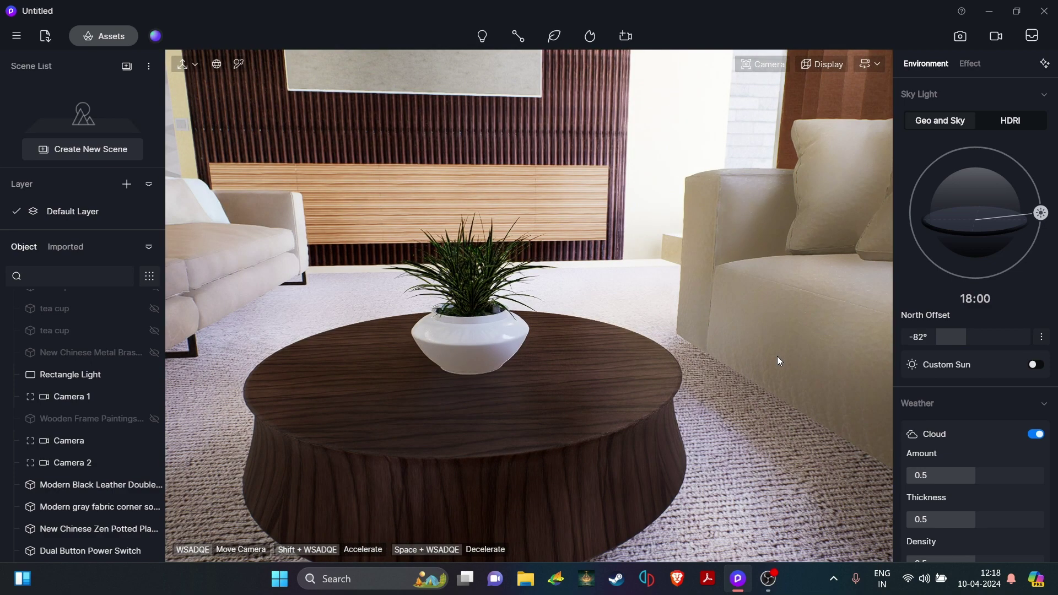
{"action": "right_click_drag", "start_coordinate": [791, 306], "coordinate": [790, 285]}
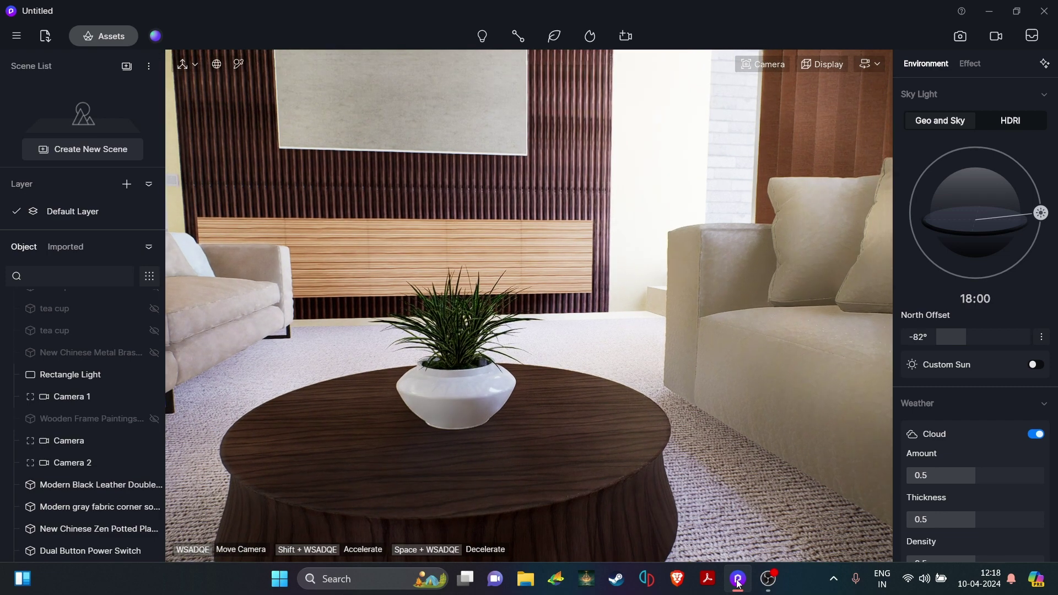